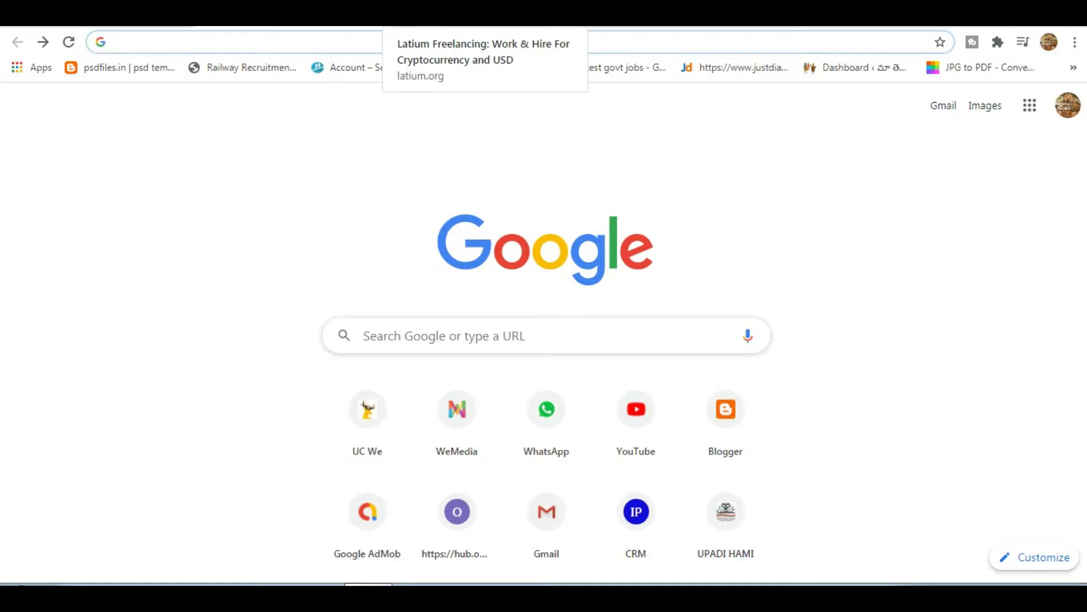
Reload and browse the Latium homepage, then open the 'I Want To Work' sign-up form.
{"action": "key", "text": "ctrl+Tab"}
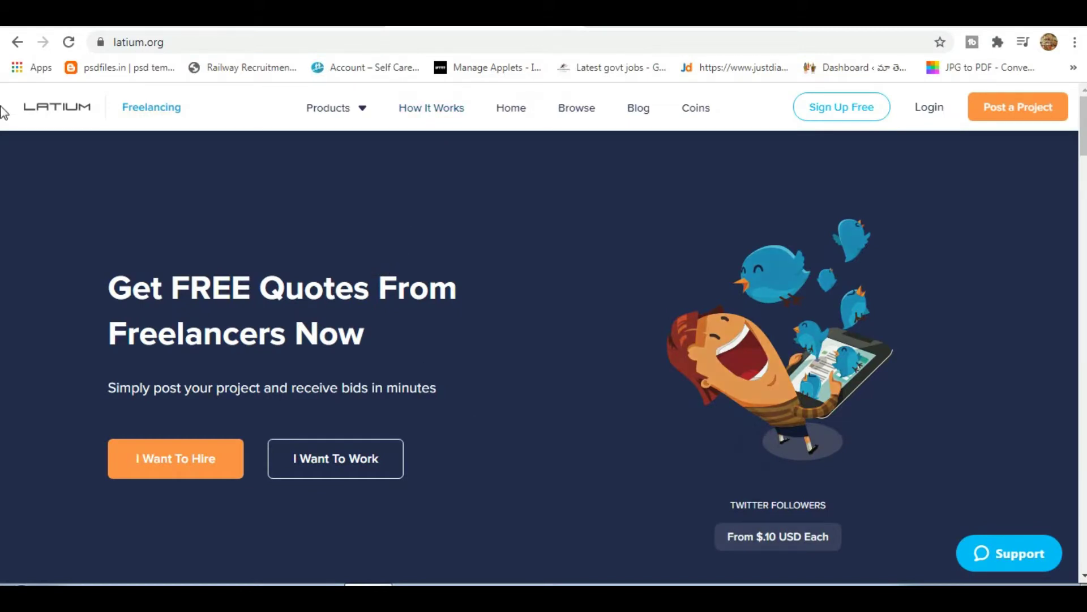
{"action": "left_click", "coordinate": [61, 114]}
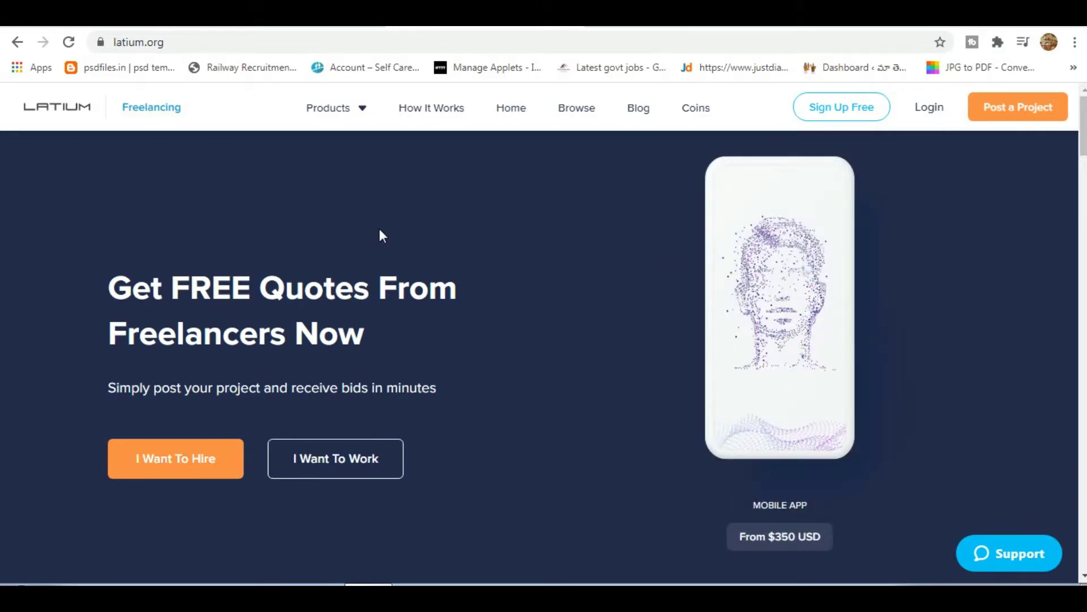
{"action": "scroll", "coordinate": [383, 244], "scroll_direction": "down", "scroll_amount": 5}
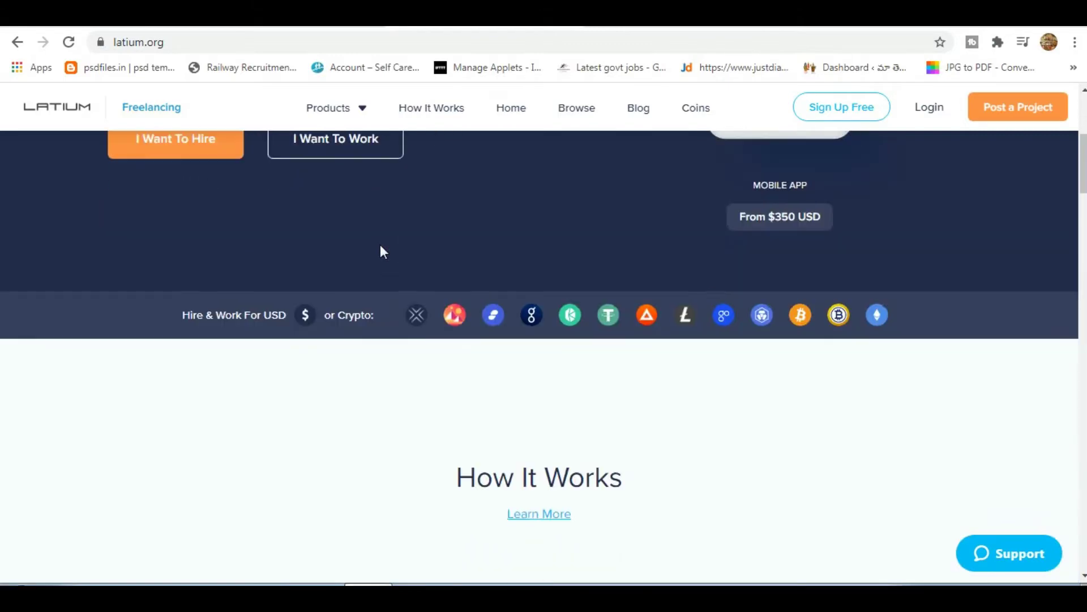
{"action": "scroll", "coordinate": [381, 248], "scroll_direction": "down", "scroll_amount": 9}
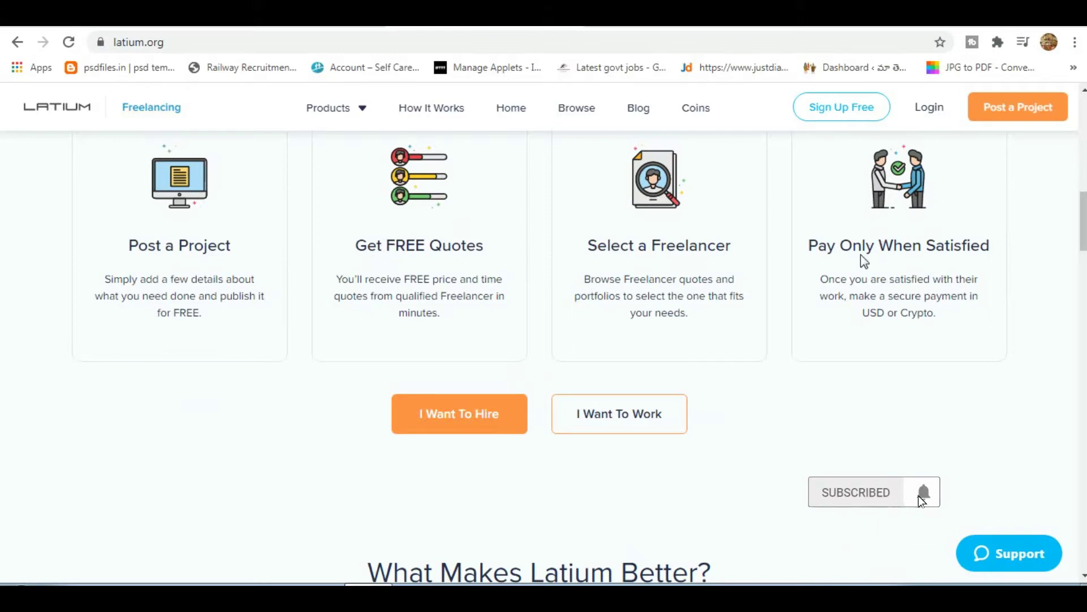
{"action": "scroll", "coordinate": [856, 254], "scroll_direction": "down", "scroll_amount": 8}
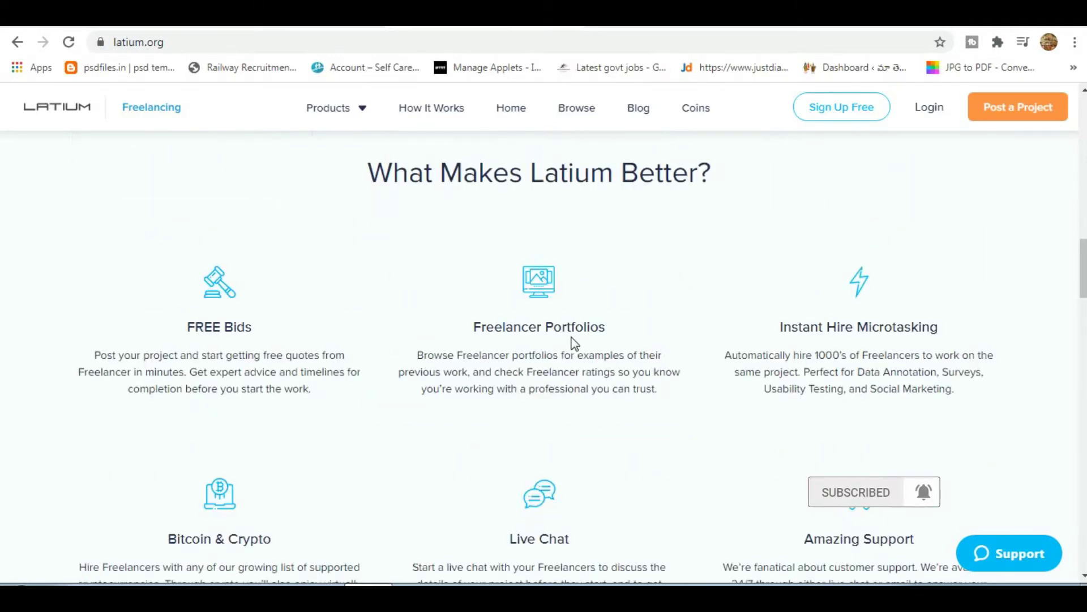
{"action": "scroll", "coordinate": [573, 337], "scroll_direction": "down", "scroll_amount": 11}
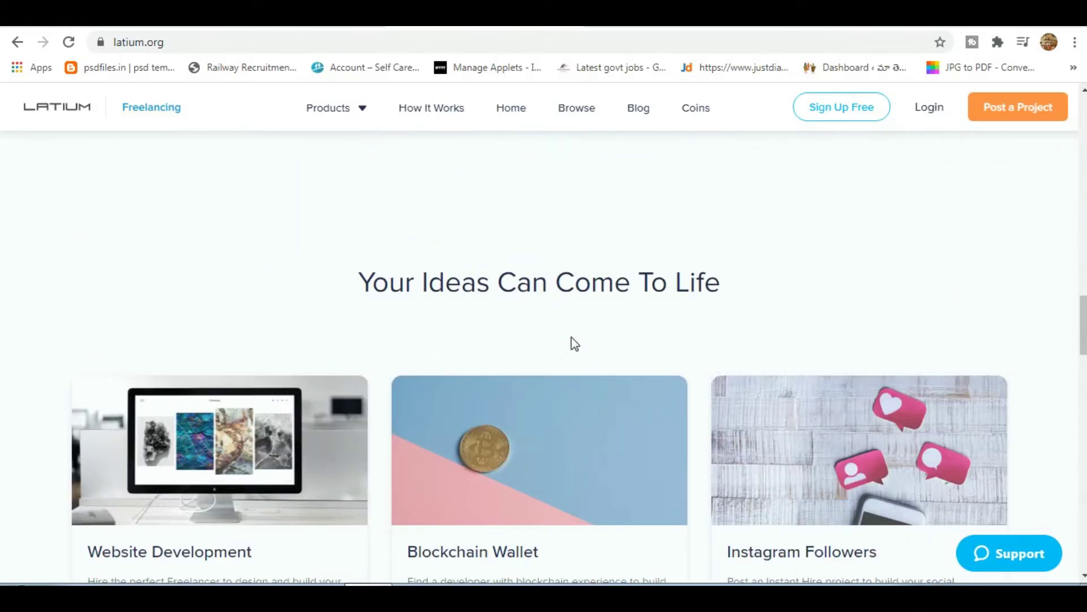
{"action": "scroll", "coordinate": [572, 340], "scroll_direction": "down", "scroll_amount": 3}
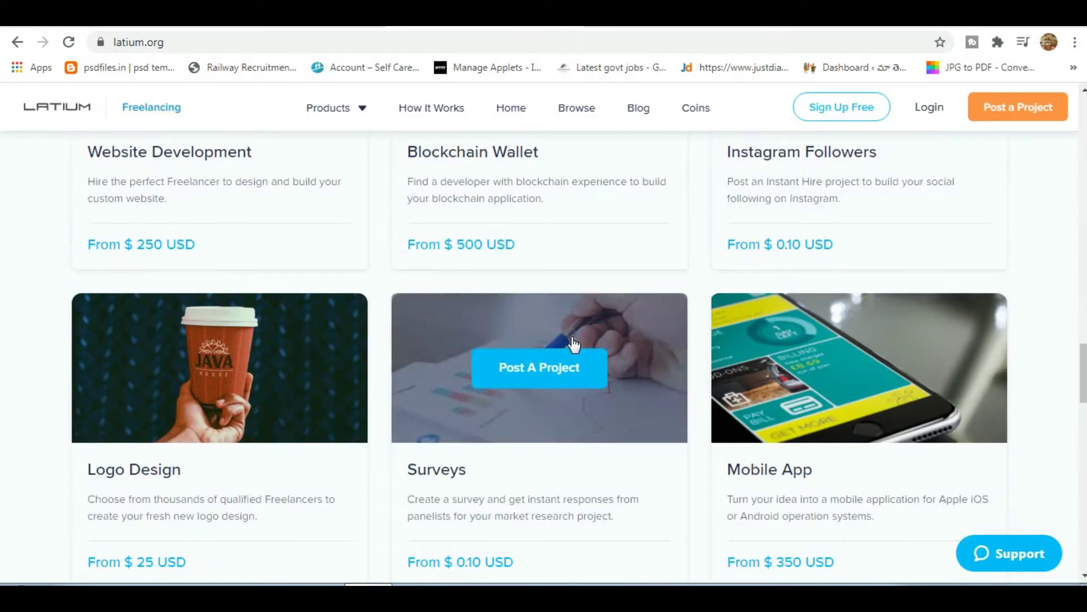
{"action": "scroll", "coordinate": [572, 340], "scroll_direction": "up", "scroll_amount": 15}
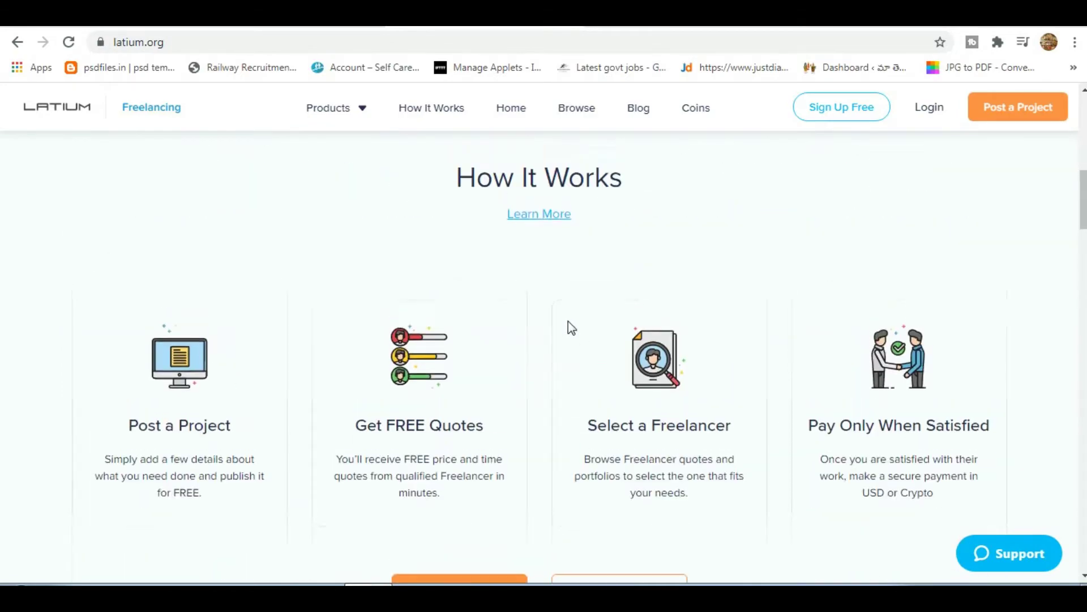
{"action": "scroll", "coordinate": [570, 328], "scroll_direction": "up", "scroll_amount": 8}
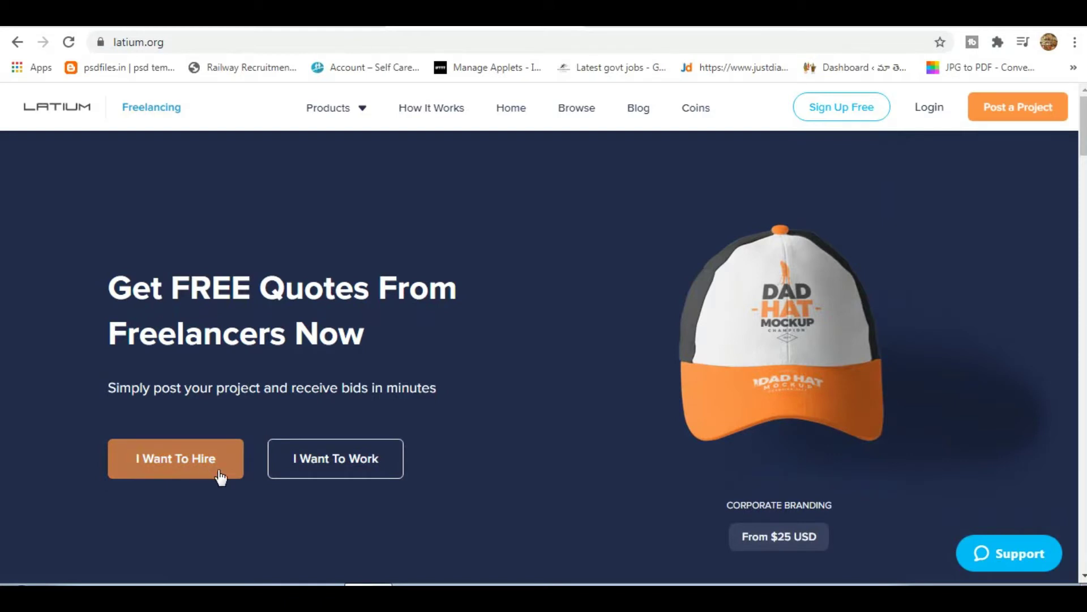
{"action": "left_click", "coordinate": [191, 474]}
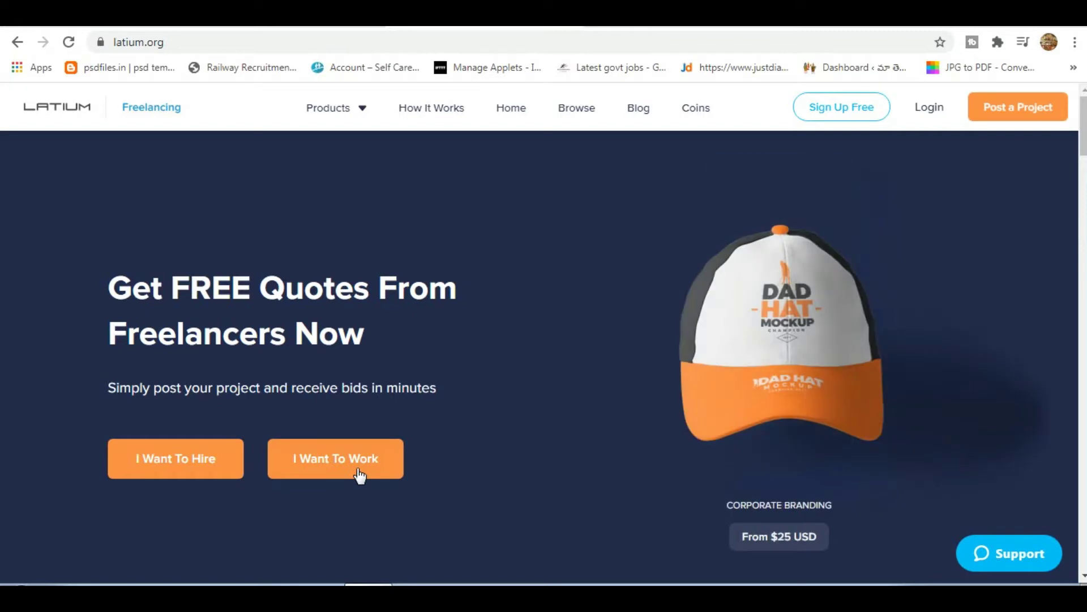
{"action": "left_click", "coordinate": [359, 475]}
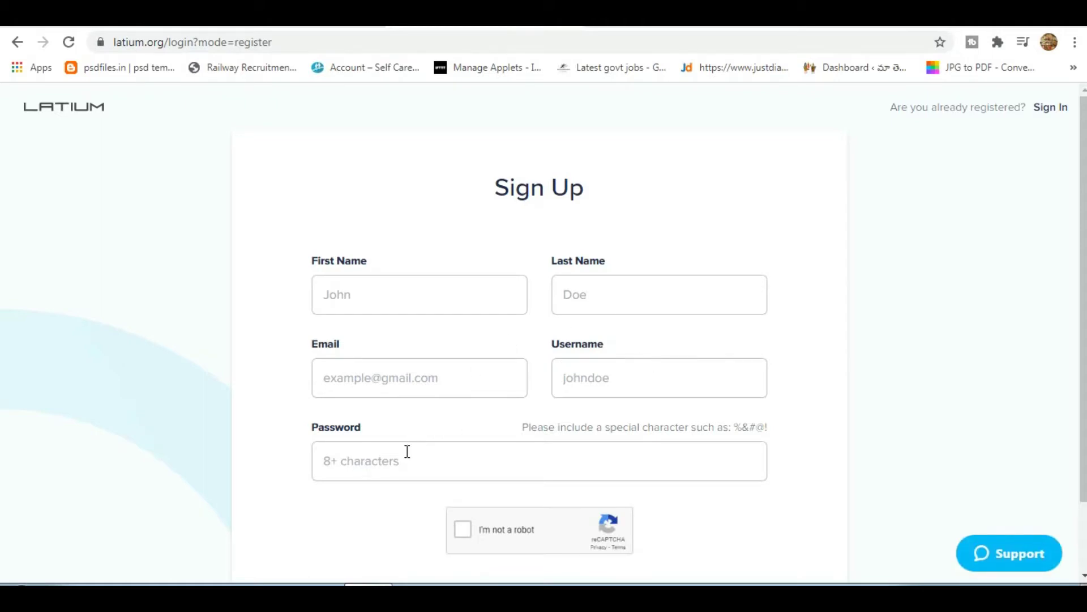
Enter the first name and last name in the Sign Up form.
{"action": "scroll", "coordinate": [389, 445], "scroll_direction": "down", "scroll_amount": 2}
{"action": "scroll", "coordinate": [357, 450], "scroll_direction": "up", "scroll_amount": 2}
{"action": "left_click", "coordinate": [371, 296]}
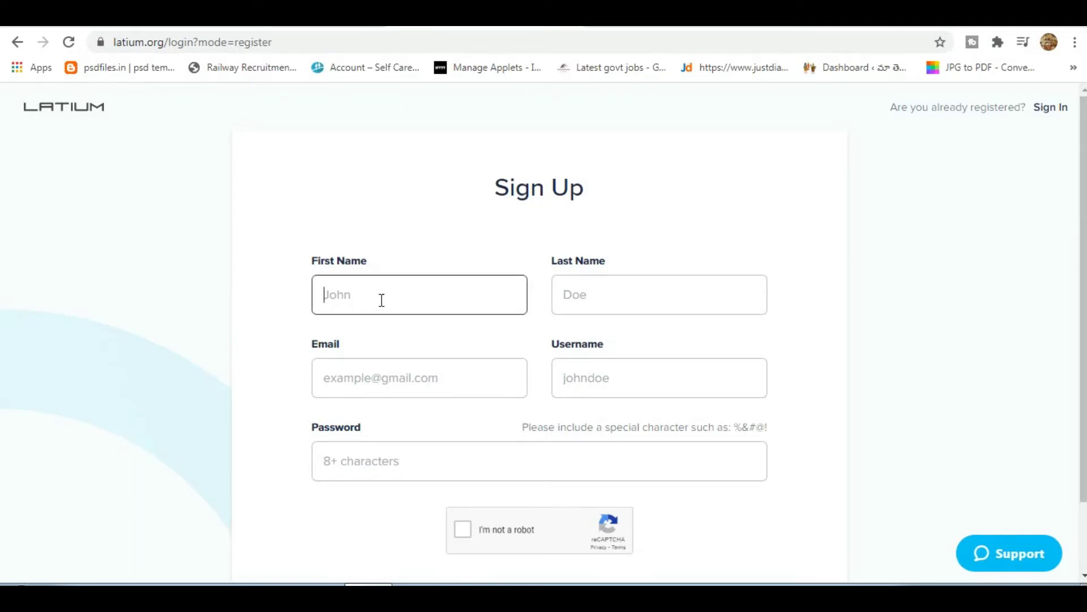
{"action": "key", "text": "Tab"}
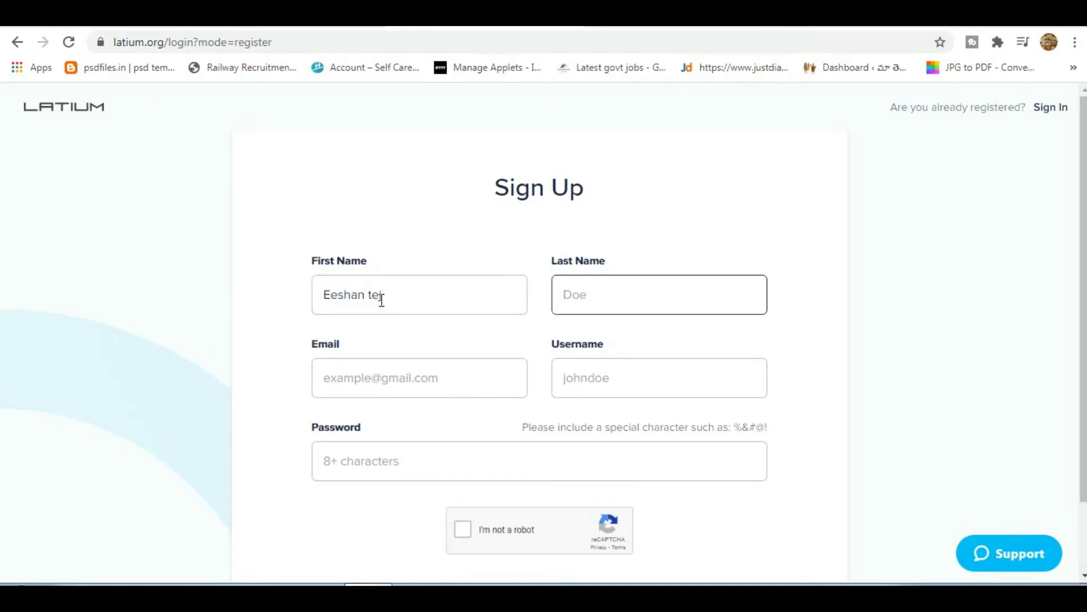
{"action": "type", "text": "tej"}
Type the e-mail address into the Email field, correcting typos along the way.
{"action": "key", "text": "Tab"}
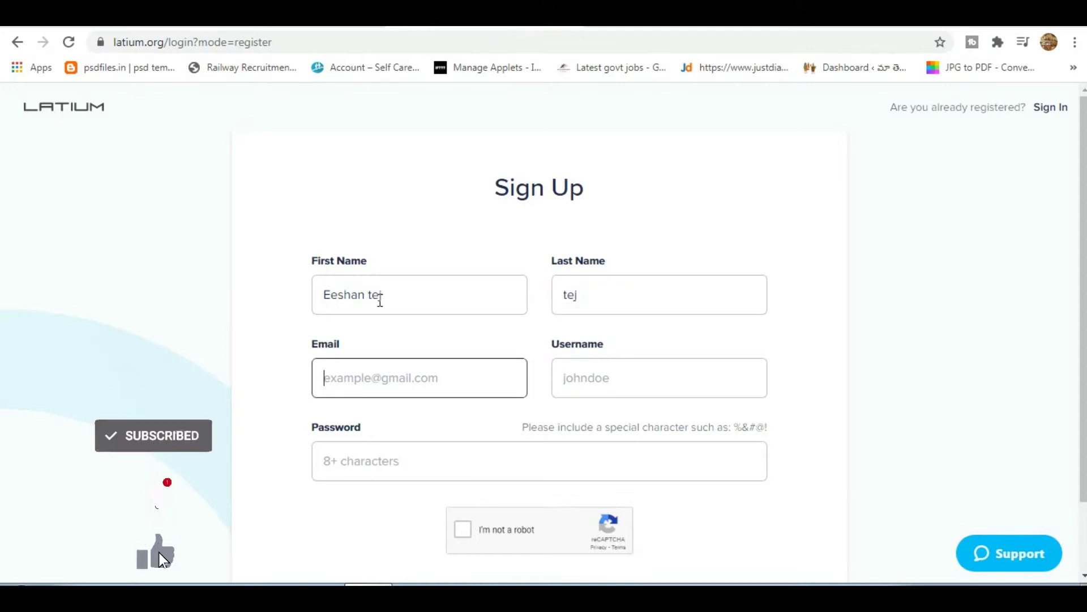
{"action": "type", "text": "gan"}
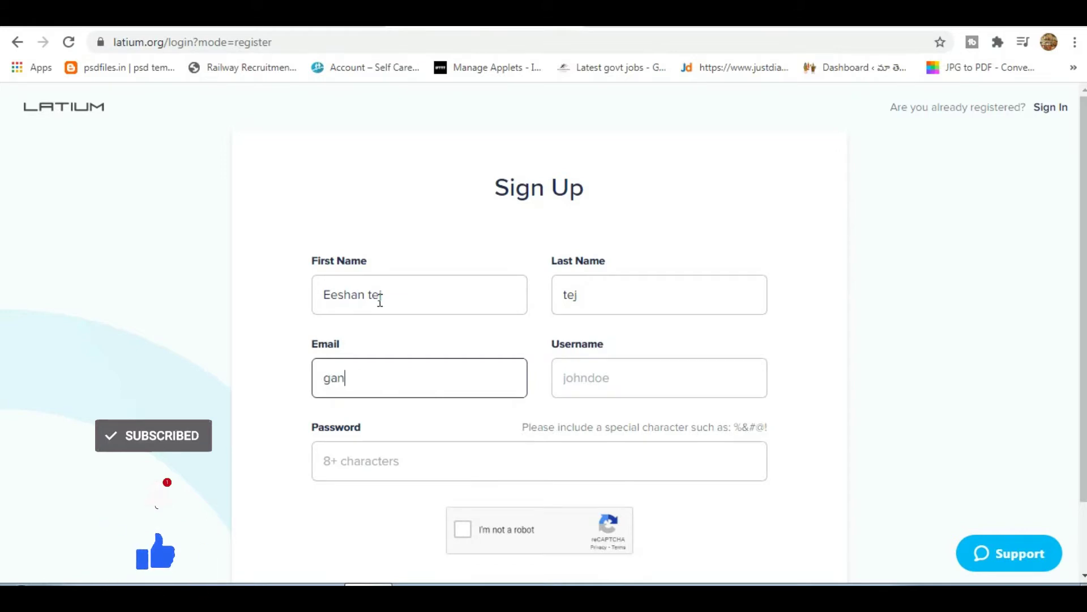
{"action": "type", "text": "i"}
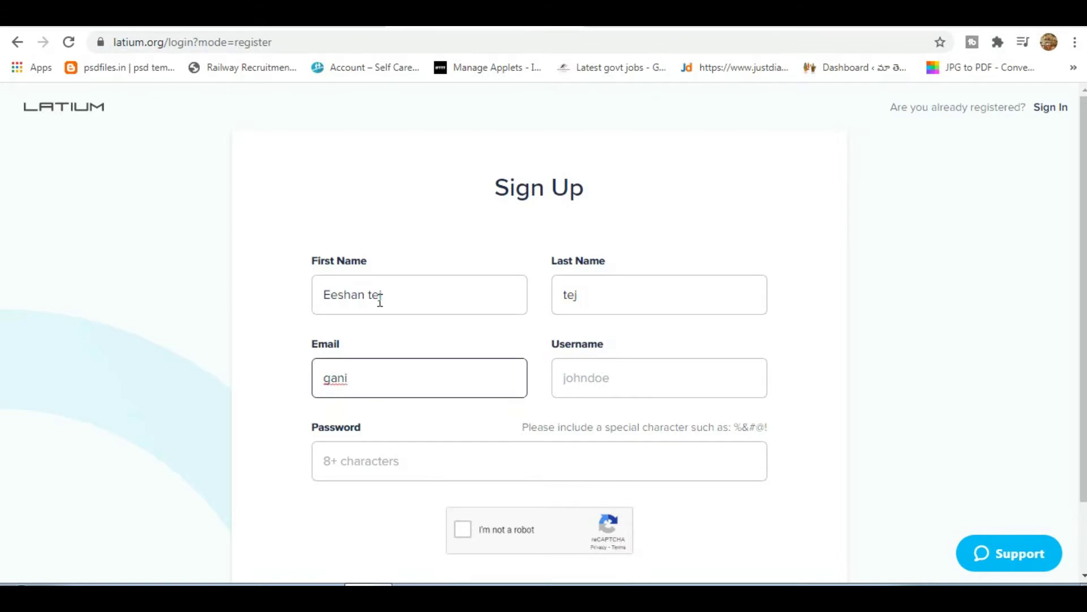
{"action": "key", "text": "BackSpace"}
{"action": "type", "text": "e"}
{"action": "key", "text": "BackSpace"}
{"action": "key", "text": "BackSpace"}
{"action": "key", "text": "BackSpace"}
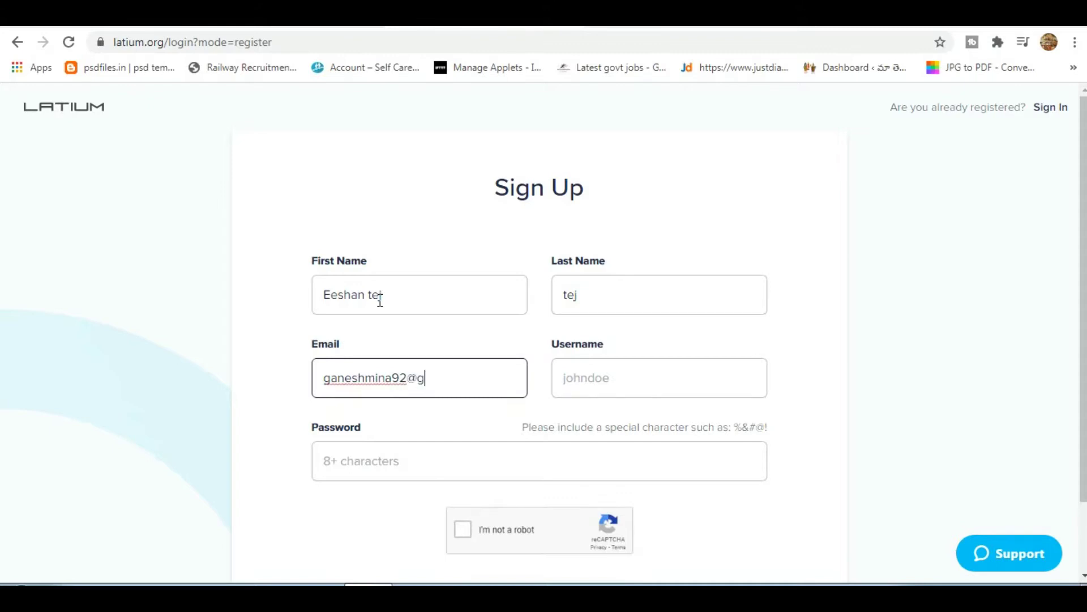
Fill in the username and a password.
{"action": "key", "text": "Tab"}
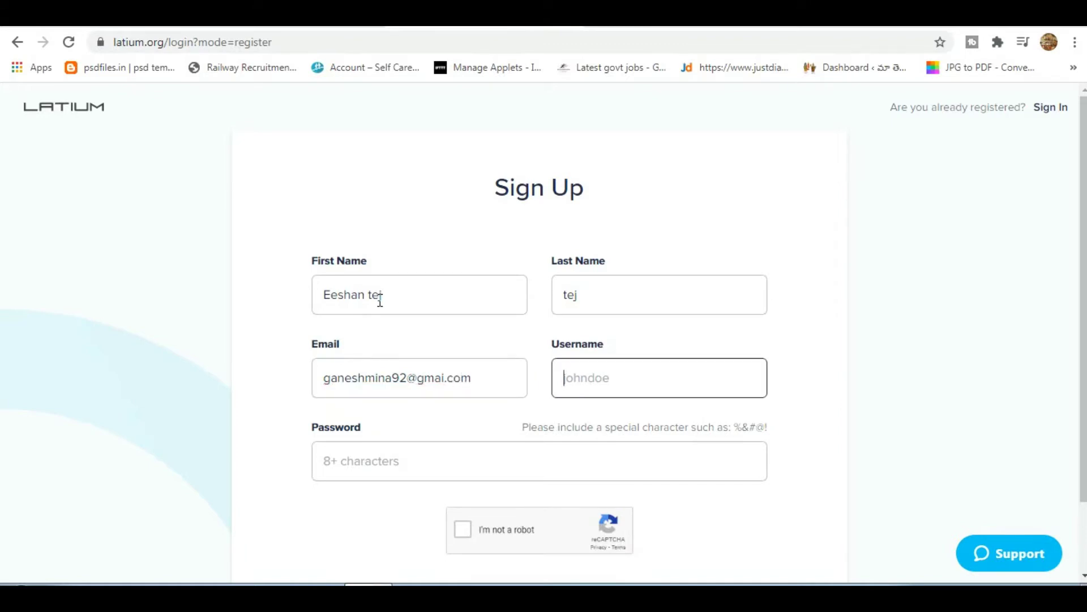
{"action": "key", "text": "Tab"}
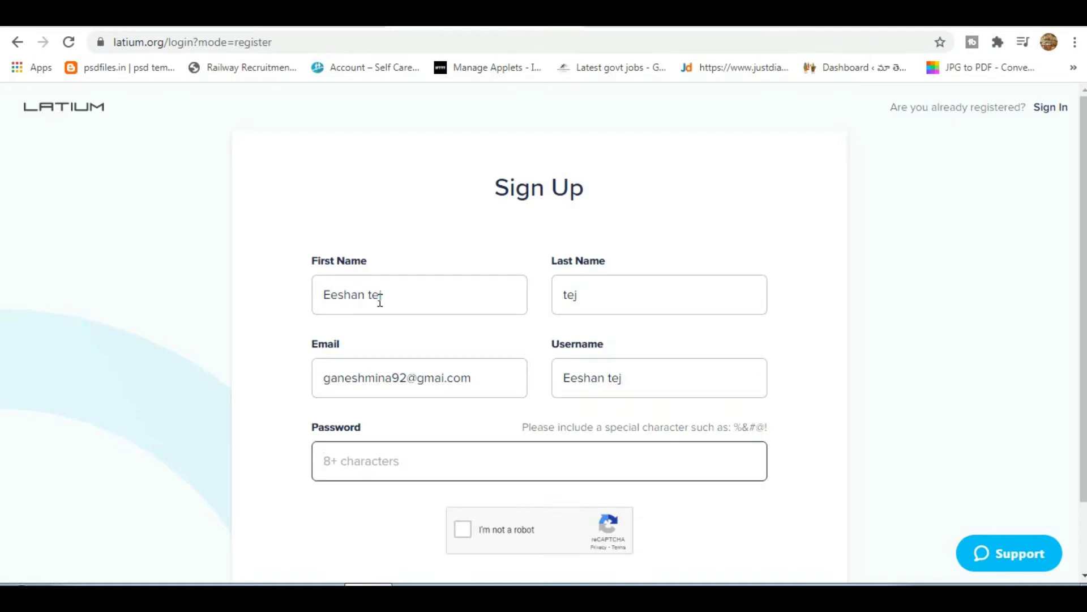
{"action": "type", "text": "•••••••••"}
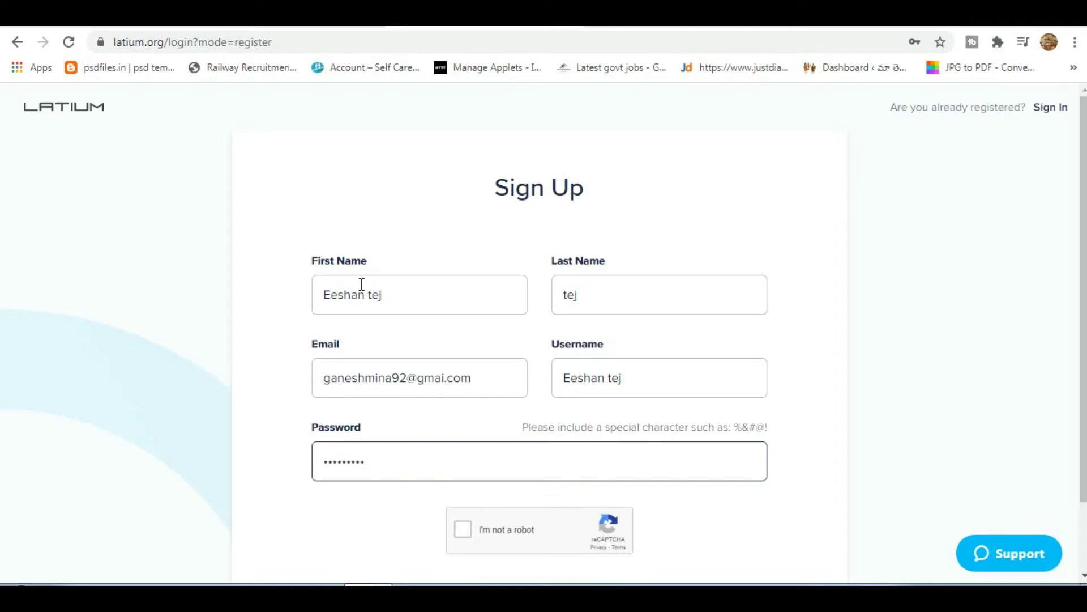
{"action": "scroll", "coordinate": [401, 383], "scroll_direction": "down", "scroll_amount": 1}
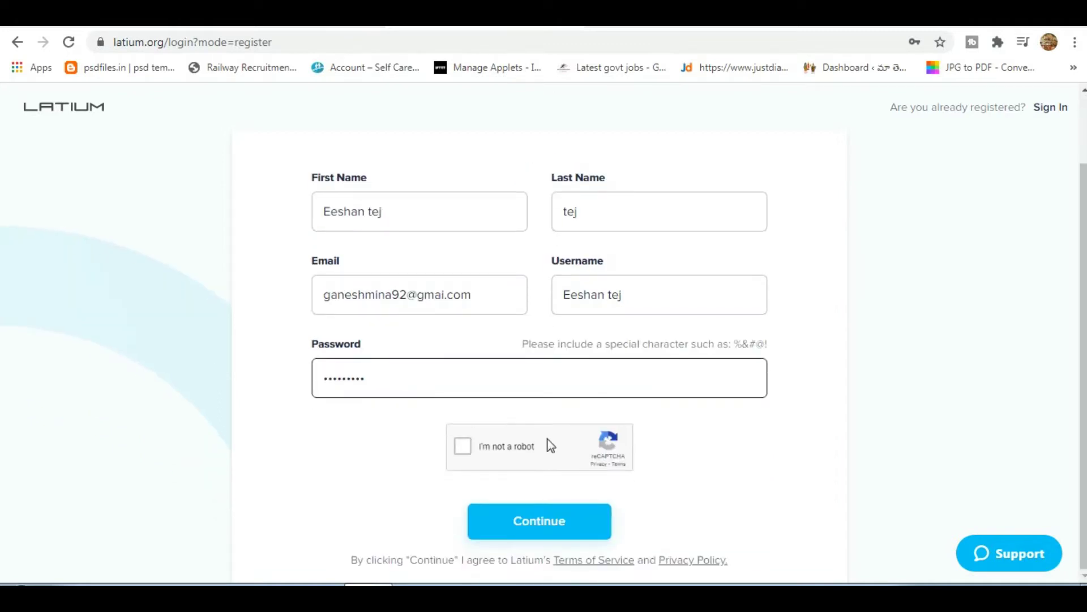
Pass reCAPTCHA, submit, and replace the rejected password with a stronger one.
{"action": "left_click", "coordinate": [516, 451]}
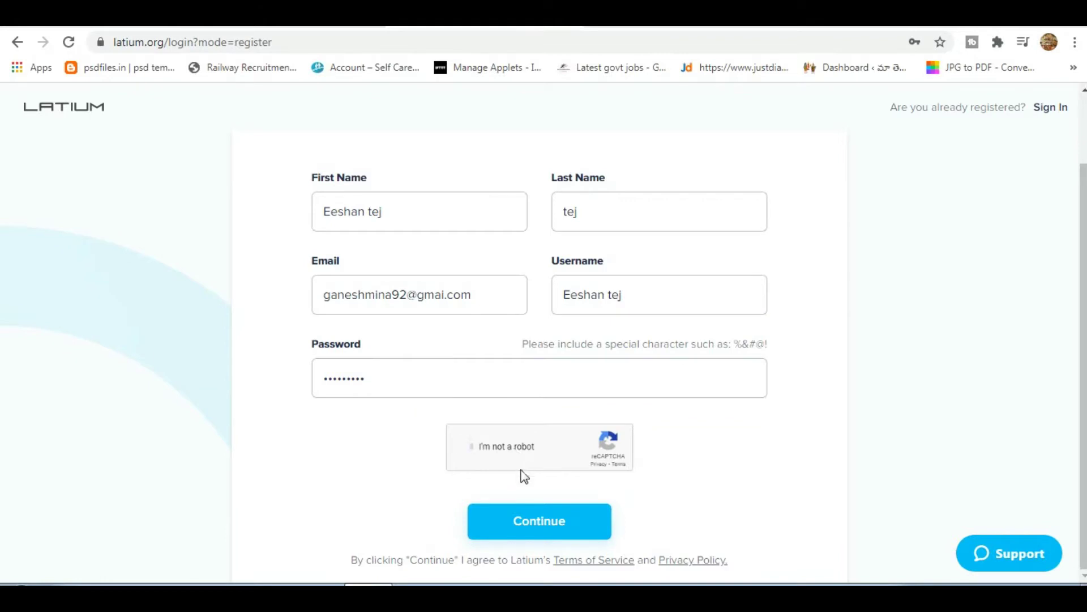
{"action": "left_click", "coordinate": [545, 530]}
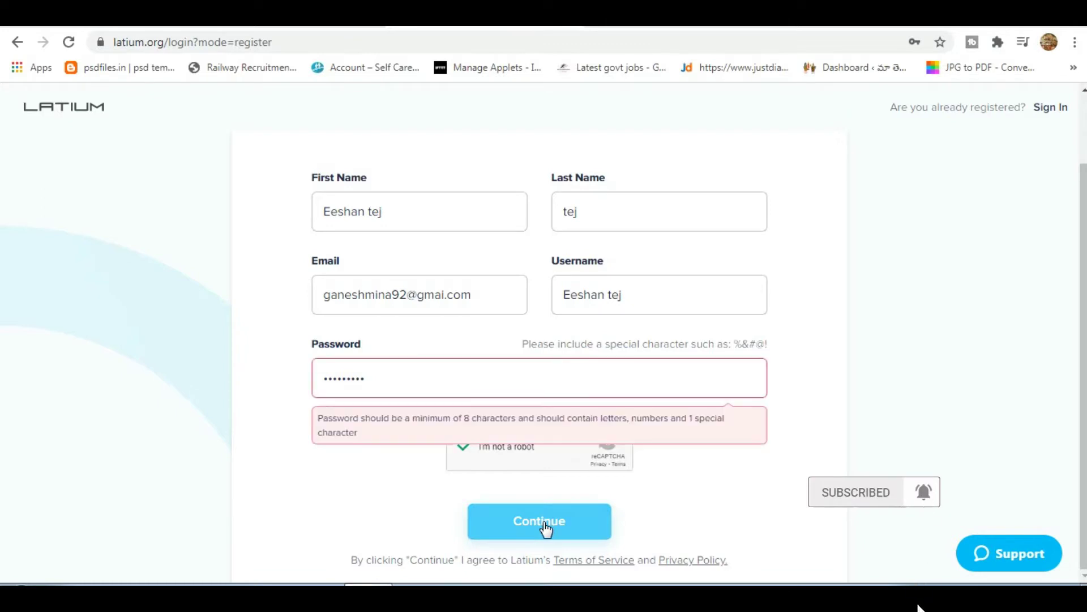
{"action": "double_click", "coordinate": [415, 388]}
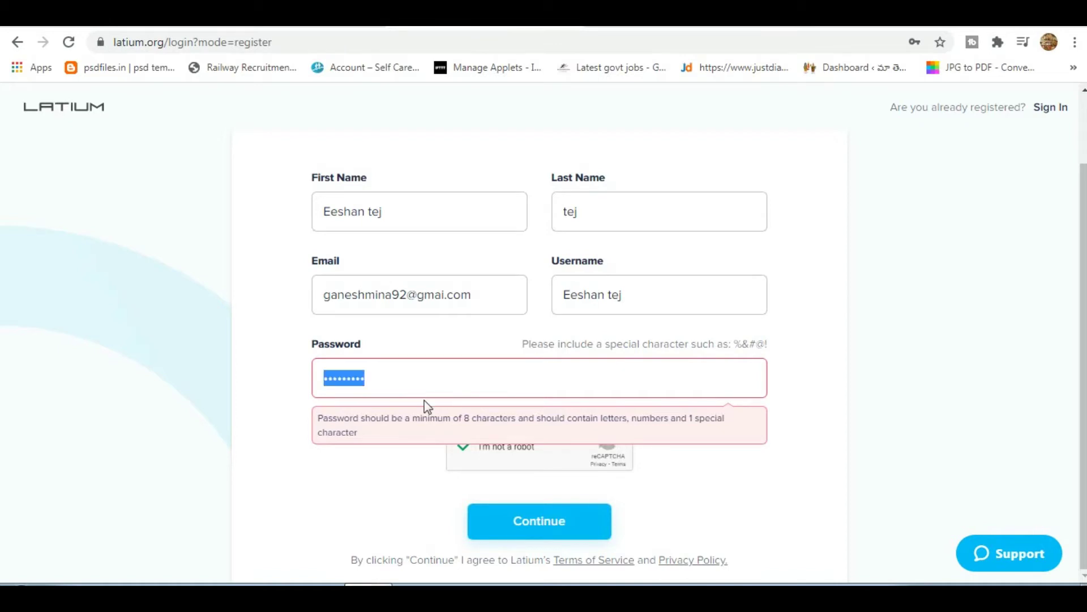
{"action": "type", "text": "••••"}
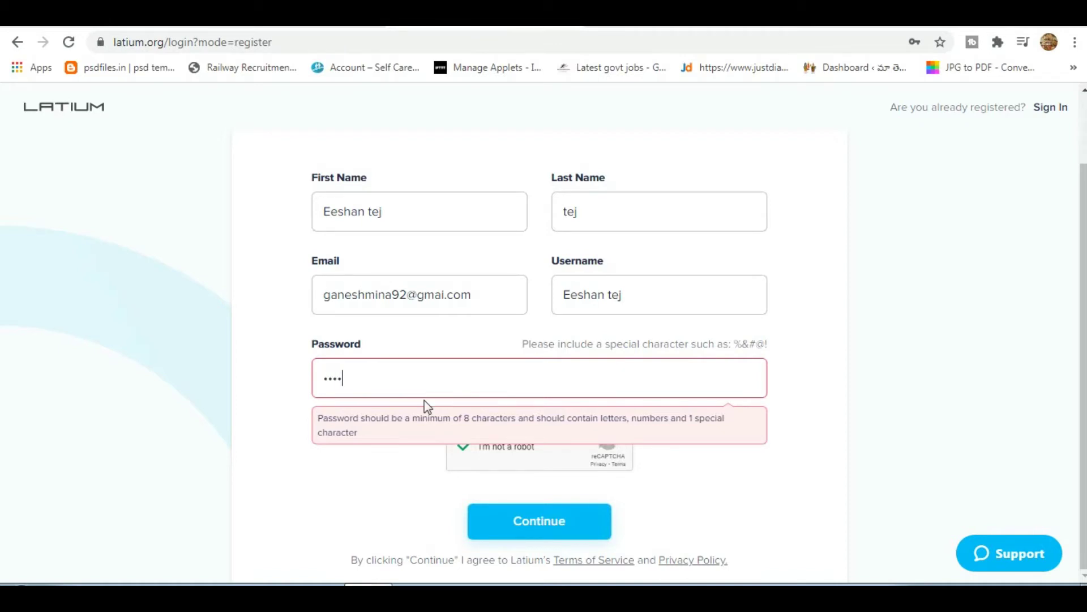
{"action": "type", "text": "••••"}
{"action": "key", "text": "BackSpace"}
{"action": "key", "text": "BackSpace"}
{"action": "key", "text": "BackSpace"}
{"action": "key", "text": "BackSpace"}
{"action": "key", "text": "BackSpace"}
{"action": "key", "text": "BackSpace"}
{"action": "type", "text": "•••••••••••••"}
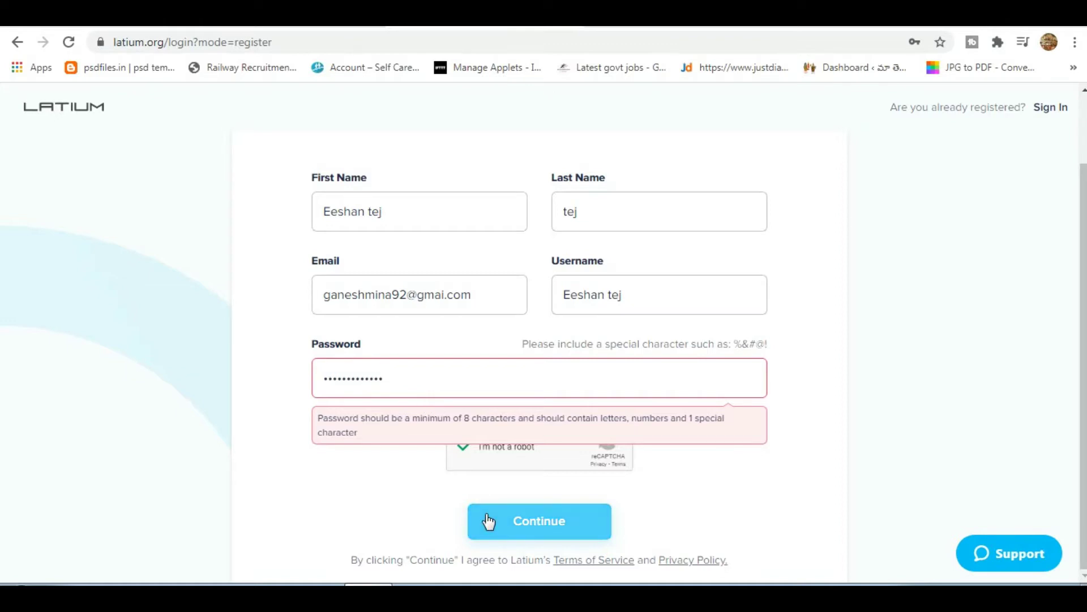
{"action": "left_click", "coordinate": [488, 521]}
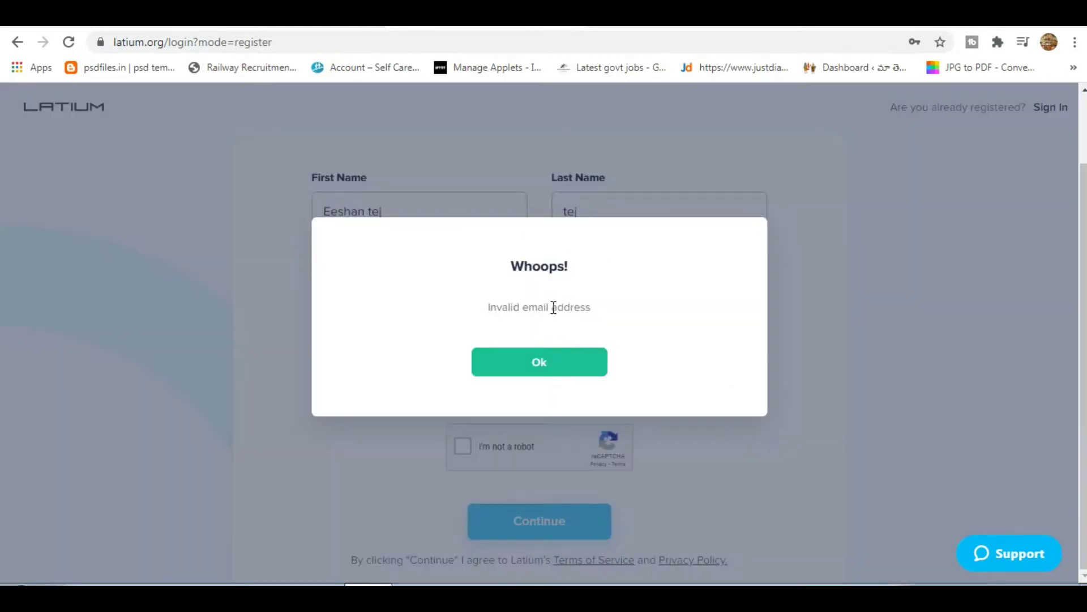
Dismiss the Whoops warning, fix the e-mail domain to gmail.com, and resubmit with reCAPTCHA.
{"action": "left_click", "coordinate": [553, 361]}
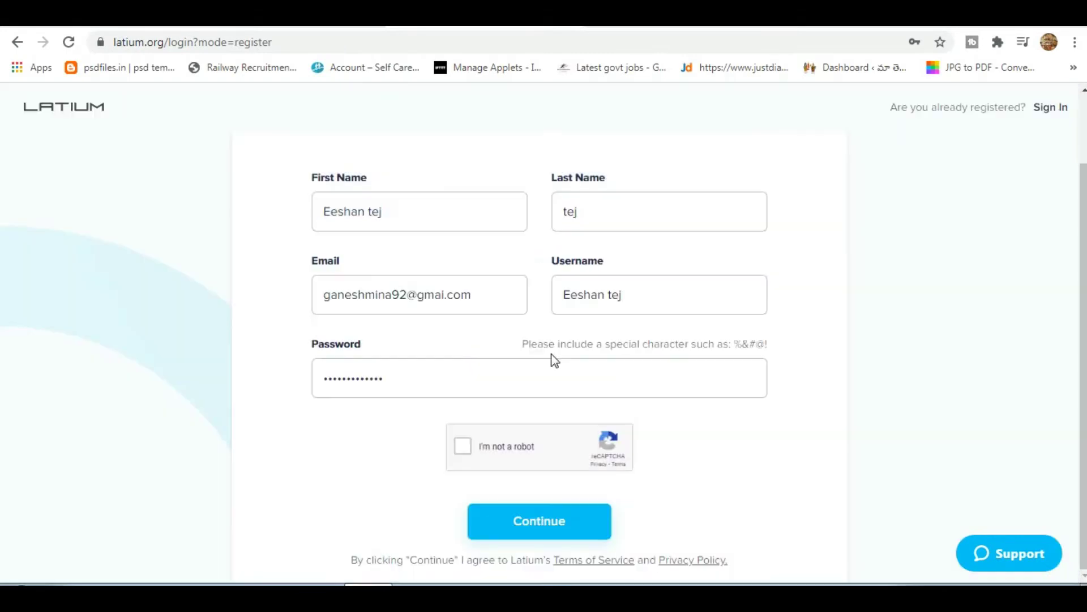
{"action": "left_click", "coordinate": [369, 296]}
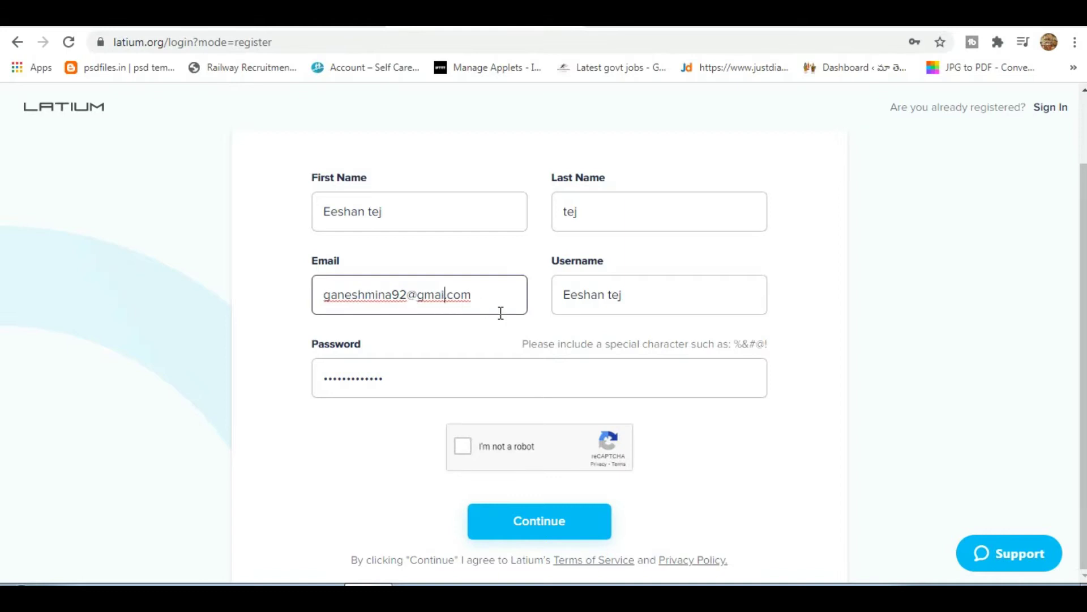
{"action": "type", "text": "l"}
{"action": "left_click", "coordinate": [530, 453]}
{"action": "left_click", "coordinate": [510, 543]}
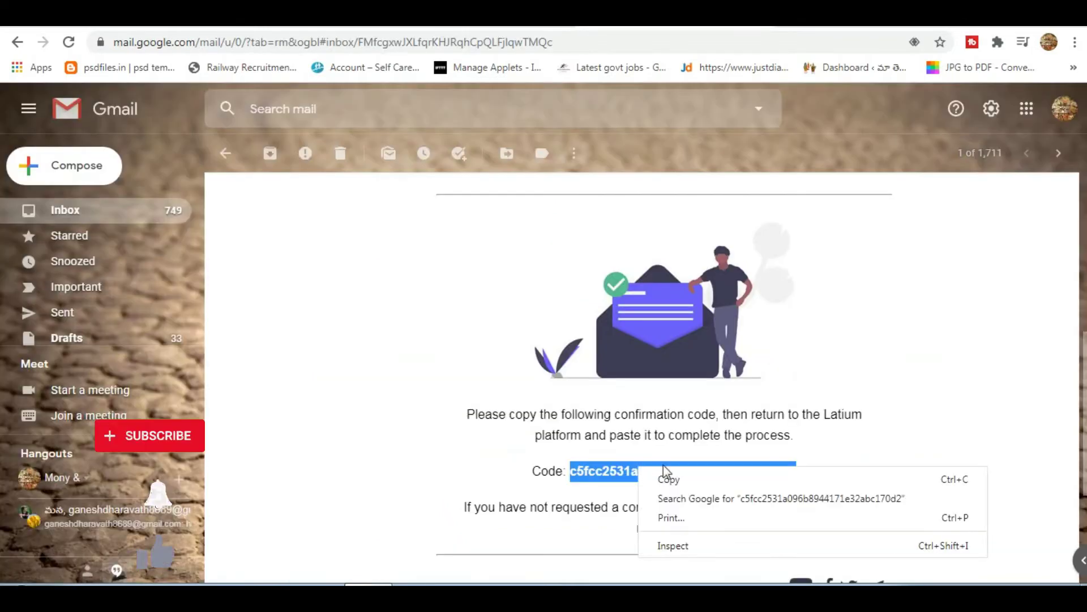
Paste the emailed confirmation code into the Code field, confirm it, and choose 'I Want To Work'.
{"action": "left_click", "coordinate": [668, 478]}
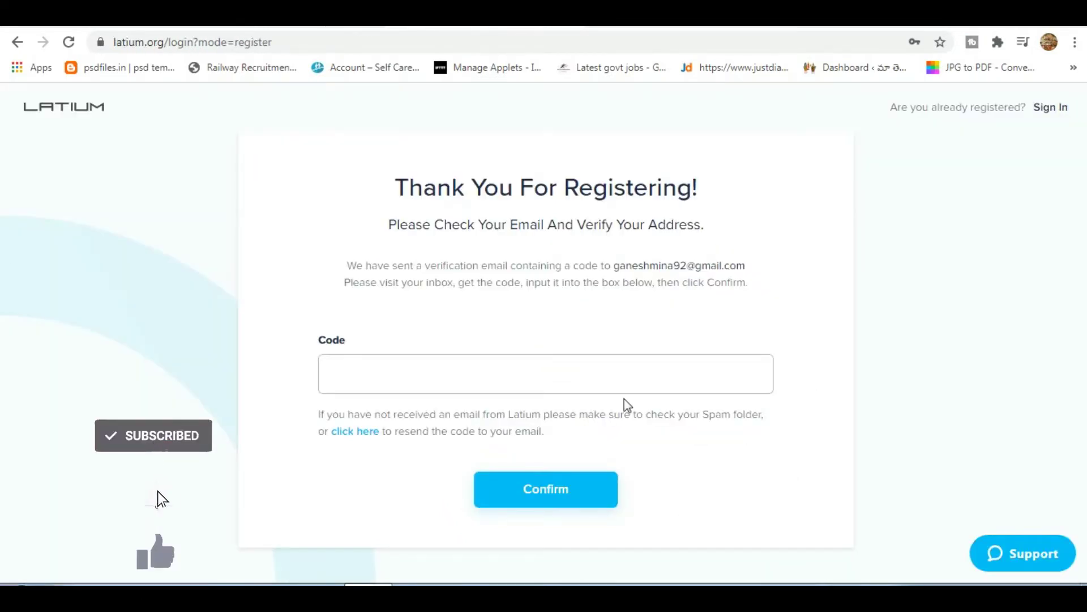
{"action": "left_click", "coordinate": [529, 368]}
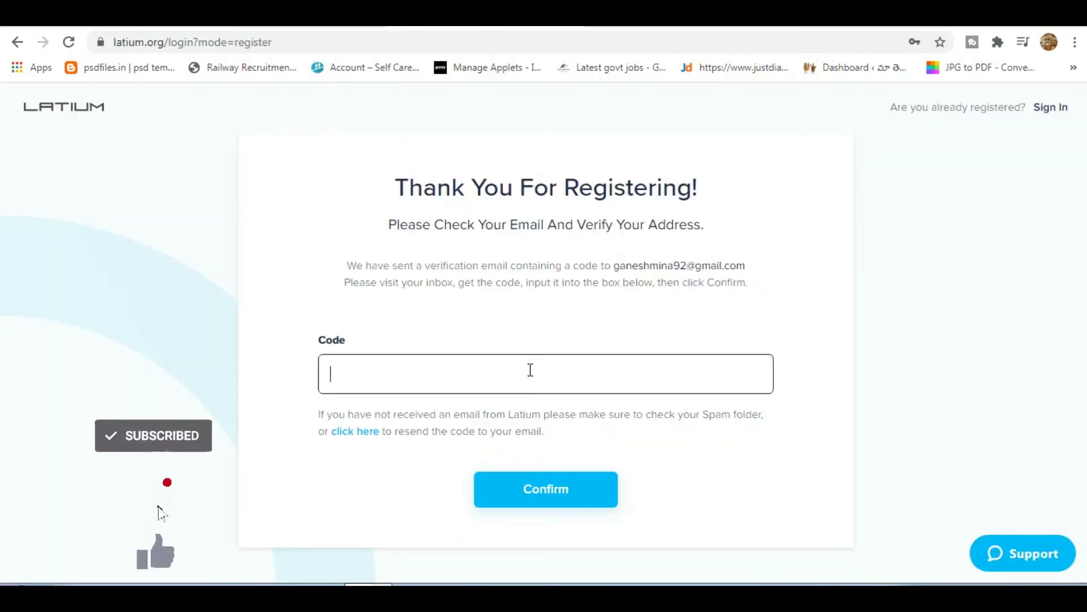
{"action": "right_click", "coordinate": [529, 369]}
{"action": "left_click", "coordinate": [560, 242]}
{"action": "left_click", "coordinate": [560, 503]}
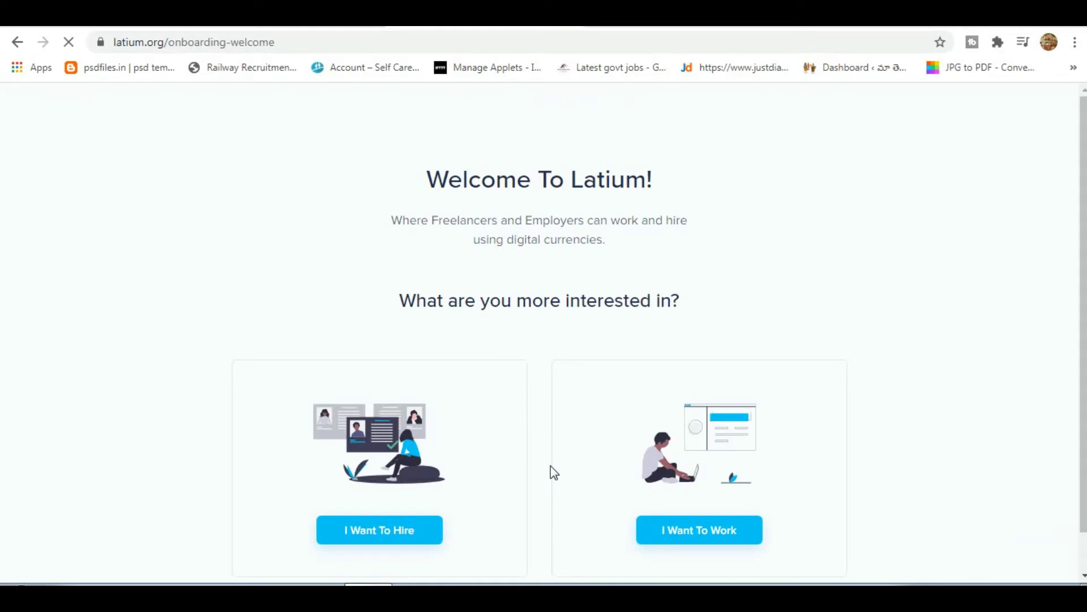
{"action": "scroll", "coordinate": [555, 467], "scroll_direction": "down", "scroll_amount": 1}
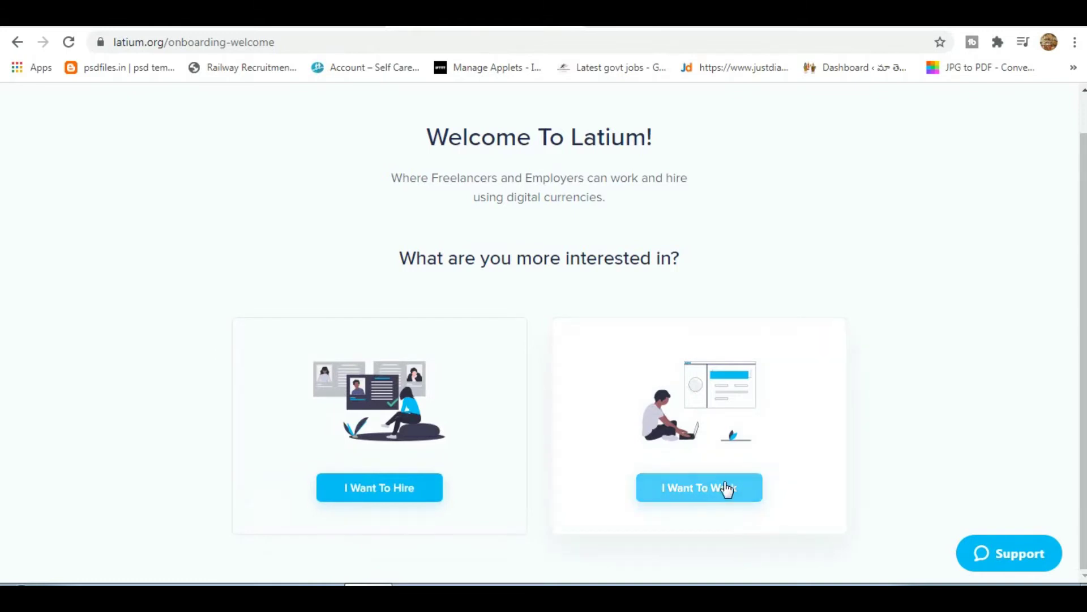
{"action": "left_click", "coordinate": [701, 481]}
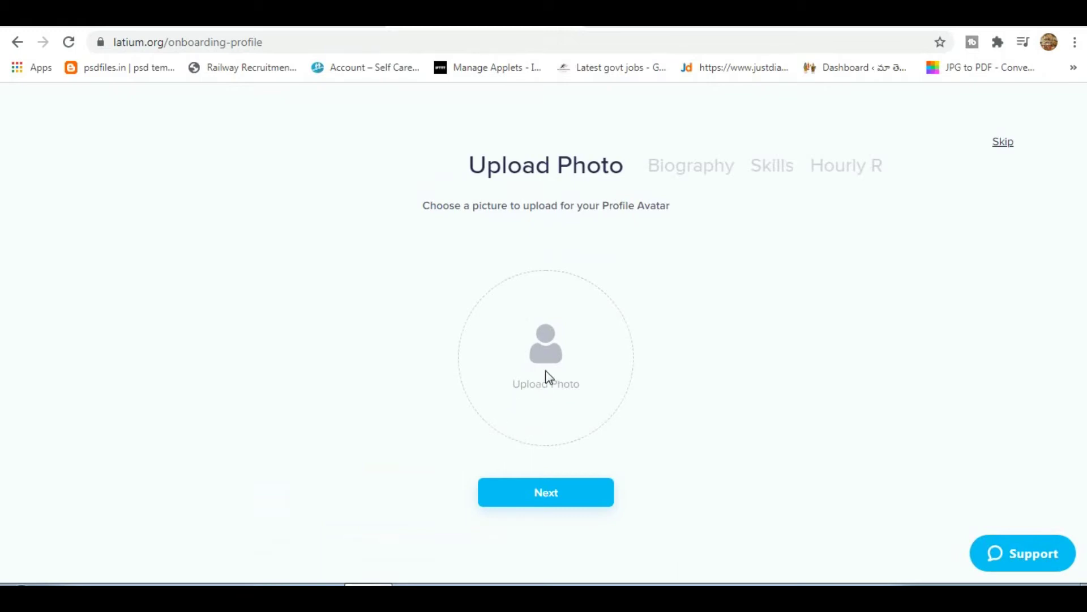
Upload the kiss emoji image from Local Disk (E:) > Working as the profile photo, then advance.
{"action": "left_click", "coordinate": [546, 347]}
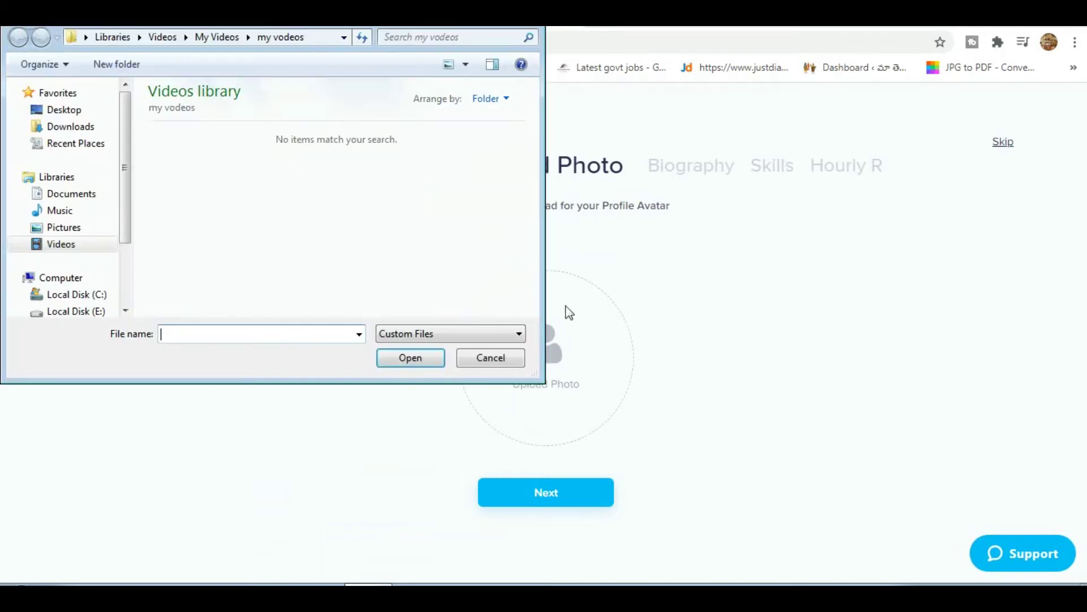
{"action": "left_click", "coordinate": [75, 213]}
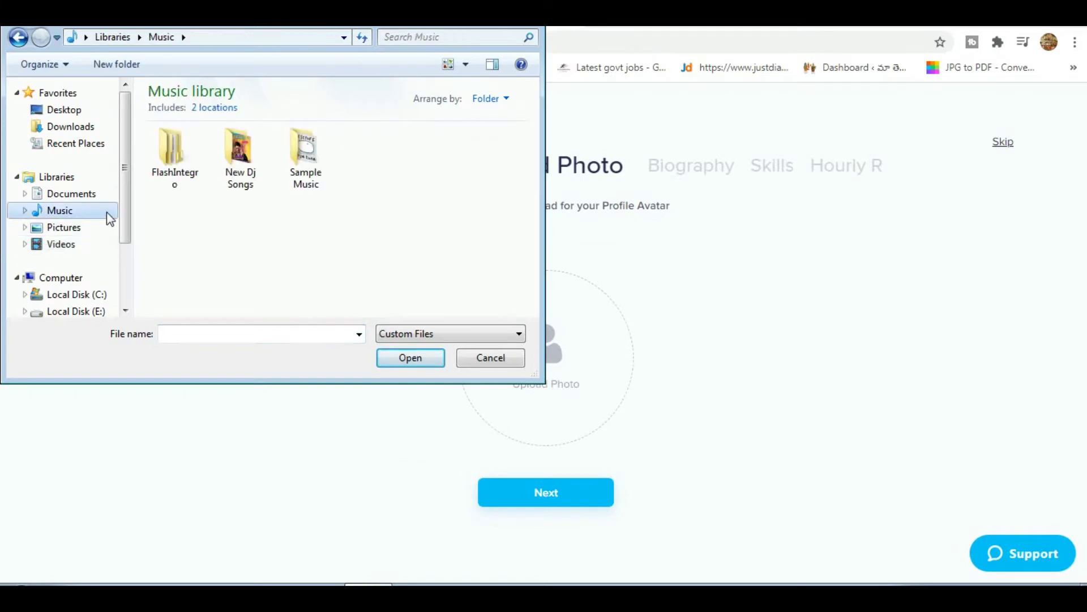
{"action": "left_click", "coordinate": [73, 244]}
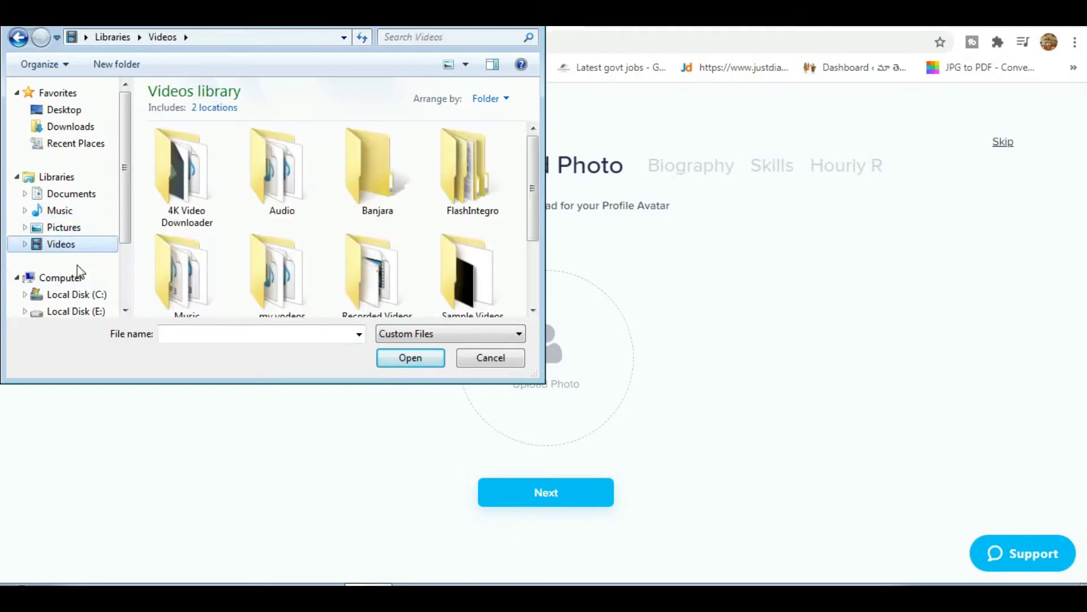
{"action": "left_click", "coordinate": [78, 276]}
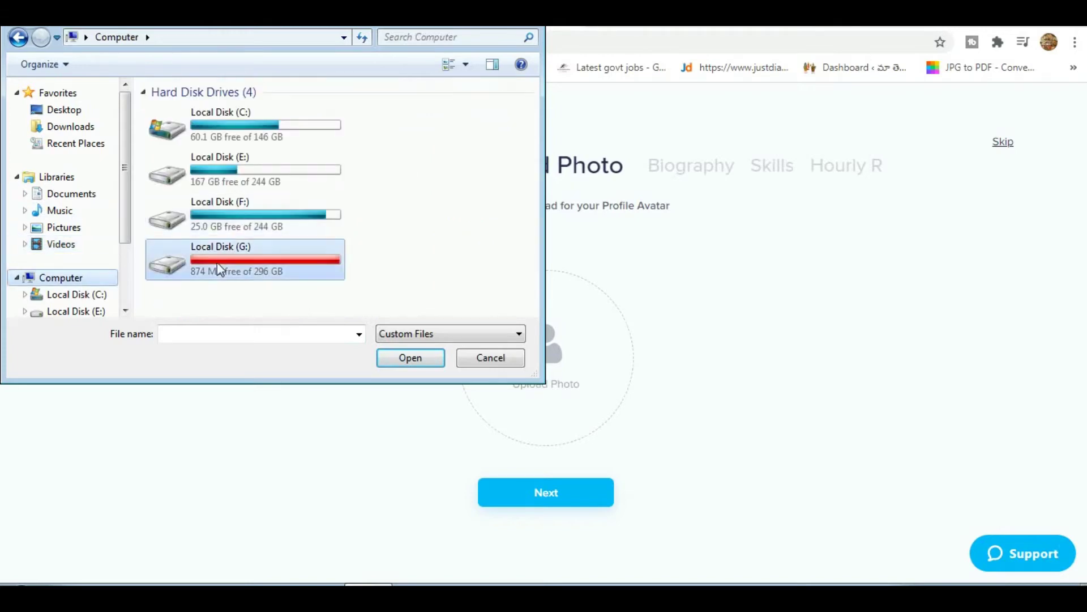
{"action": "double_click", "coordinate": [243, 174]}
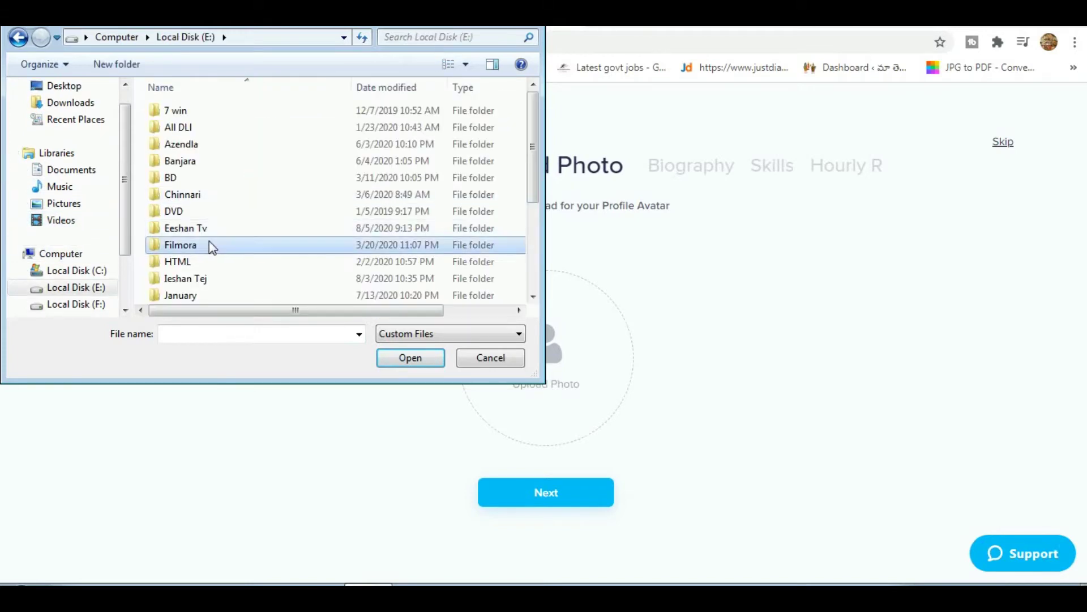
{"action": "scroll", "coordinate": [209, 240], "scroll_direction": "down", "scroll_amount": 3}
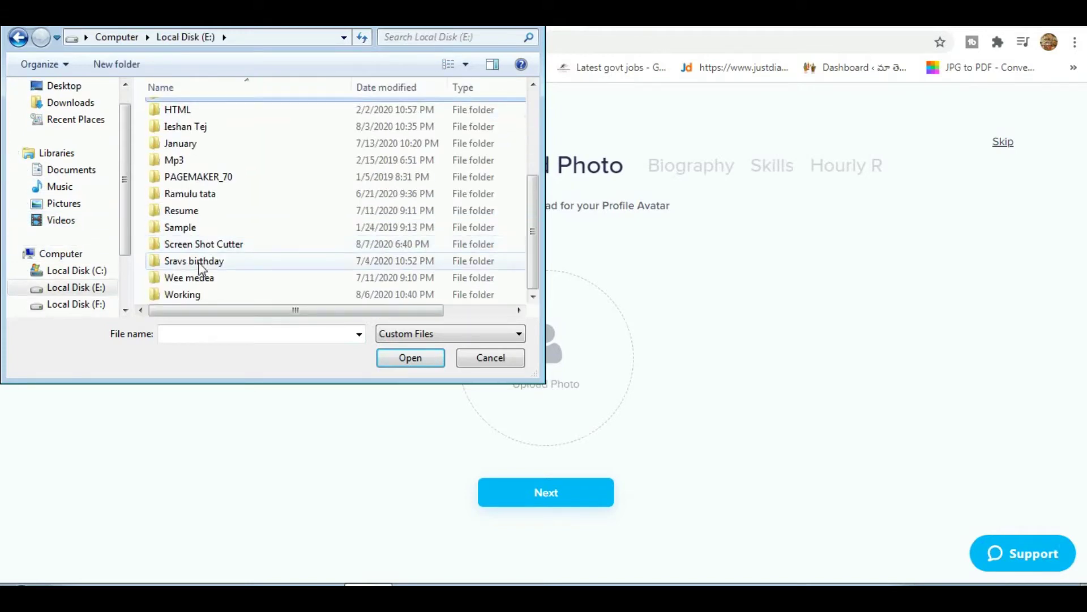
{"action": "double_click", "coordinate": [182, 295]}
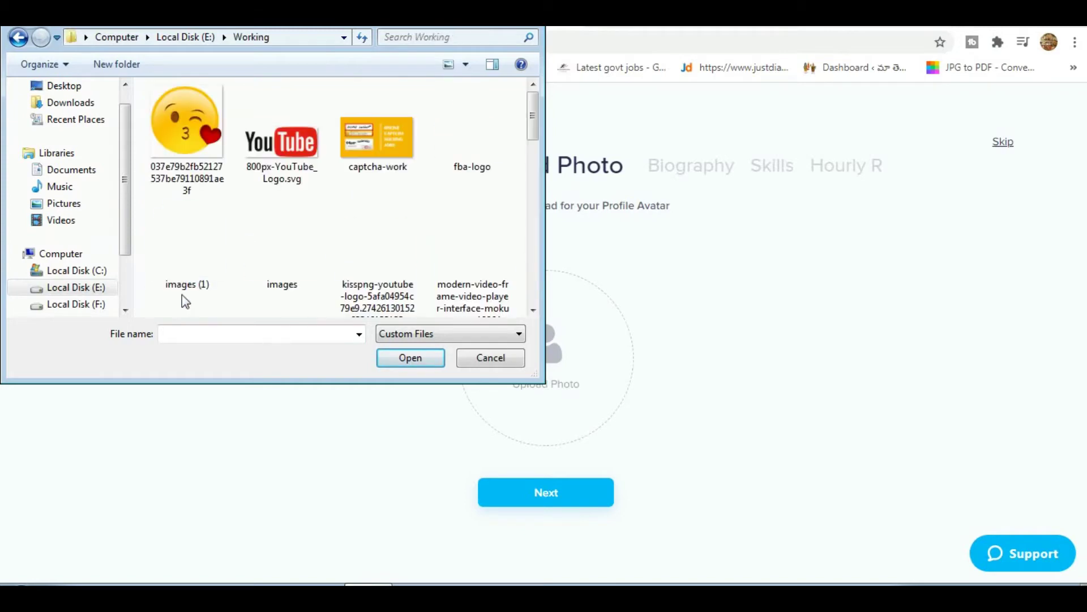
{"action": "double_click", "coordinate": [200, 139]}
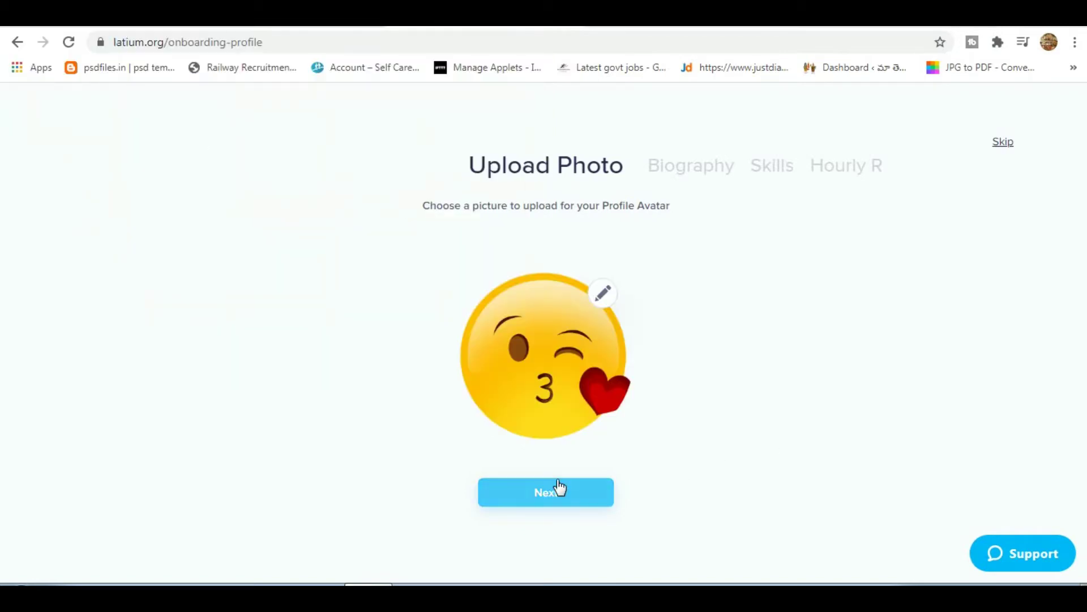
{"action": "left_click", "coordinate": [558, 488]}
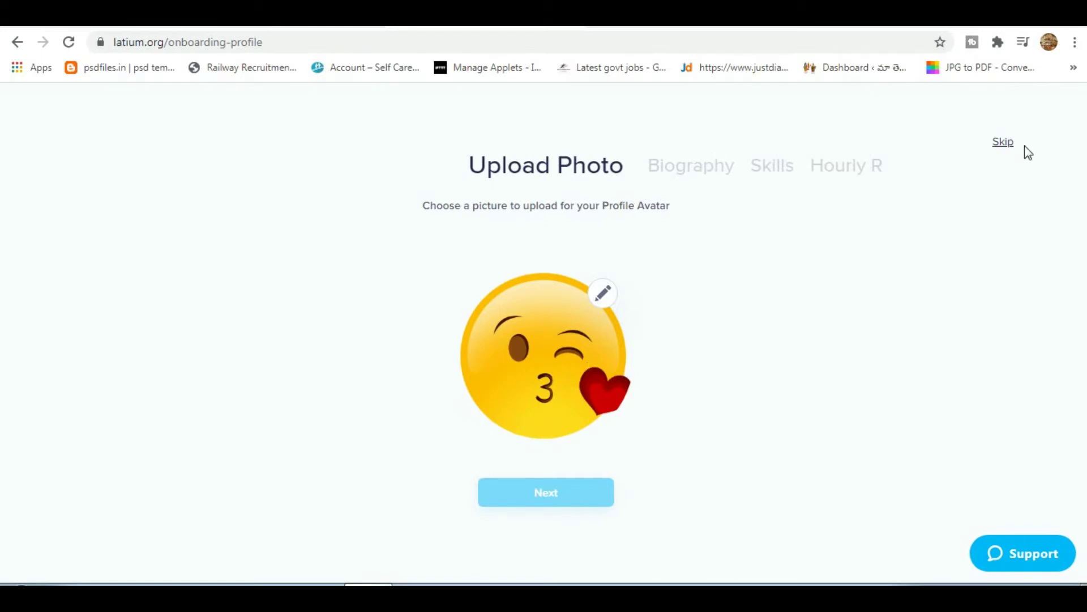
{"action": "left_click", "coordinate": [611, 488]}
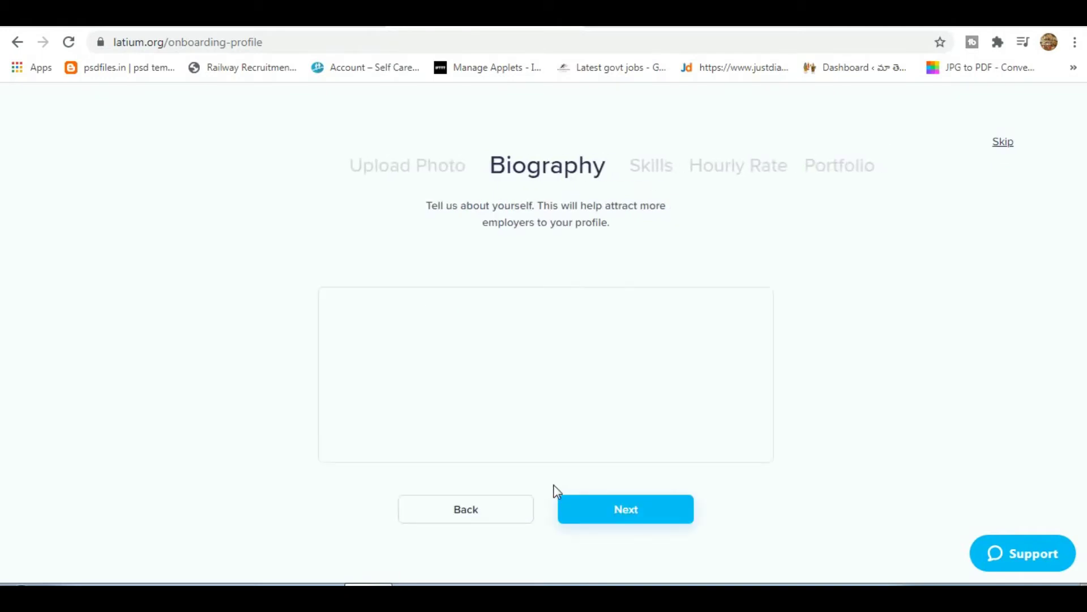
Write an 'I am …' biography with your first name, adding 'work at home part time and full time.'.
{"action": "double_click", "coordinate": [567, 168]}
{"action": "left_click", "coordinate": [510, 209]}
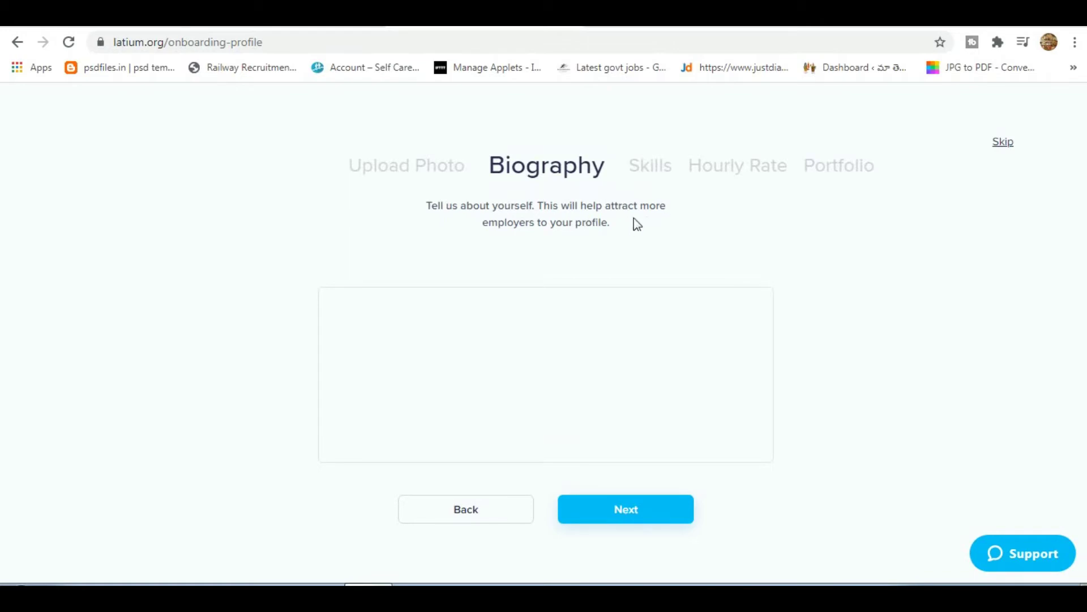
{"action": "left_click", "coordinate": [418, 360]}
{"action": "type", "text": "Zl"}
{"action": "key", "text": "BackSpace"}
{"action": "type", "text": "I am "}
{"action": "type", "text": "Eeeshan"}
{"action": "type", "text": " i "}
{"action": "type", "text": "a"}
{"action": "key", "text": "BackSpace"}
{"action": "key", "text": "BackSpace"}
{"action": "key", "text": "BackSpace"}
{"action": "type", "text": "work a"}
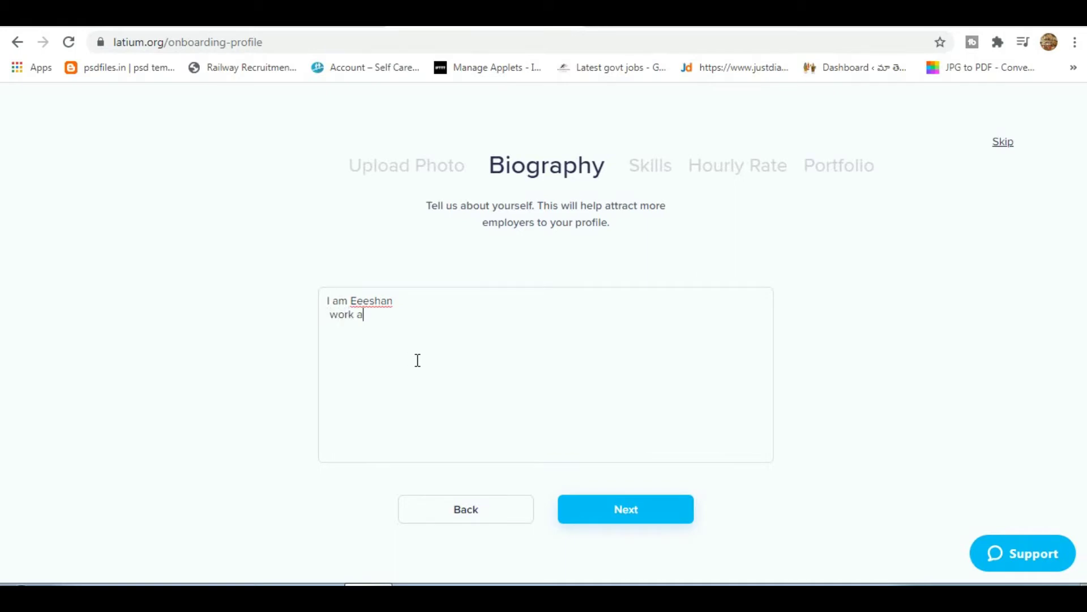
{"action": "type", "text": "t home part "}
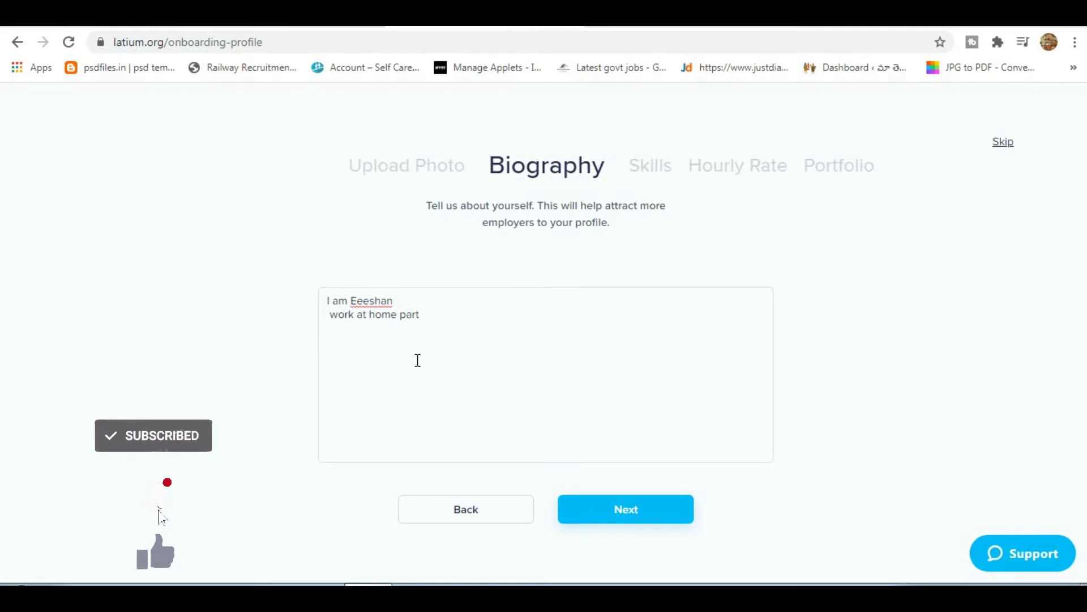
{"action": "type", "text": "ti"}
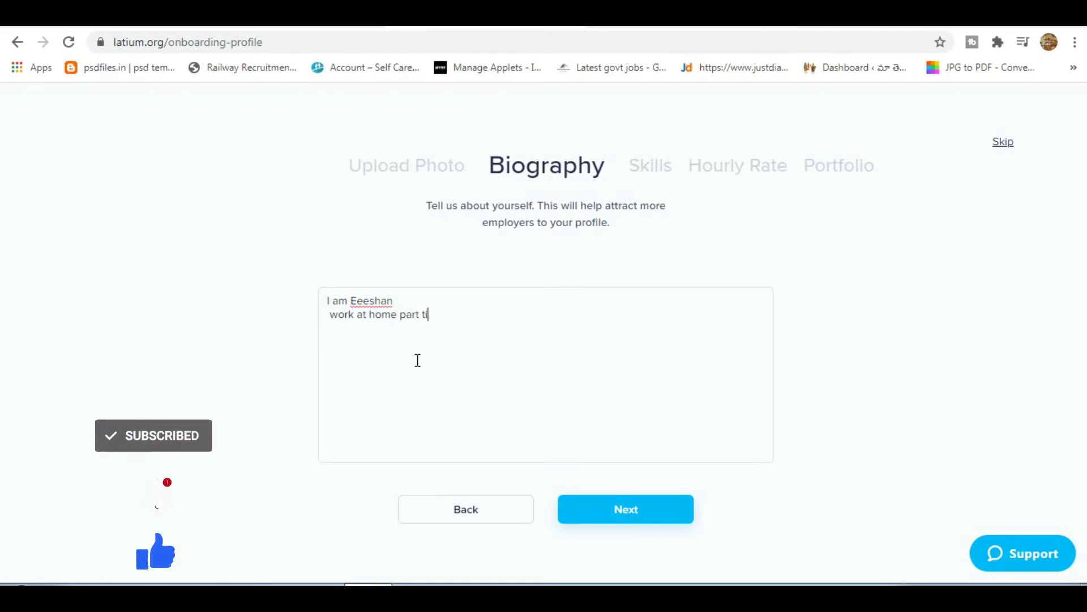
{"action": "type", "text": "me an"}
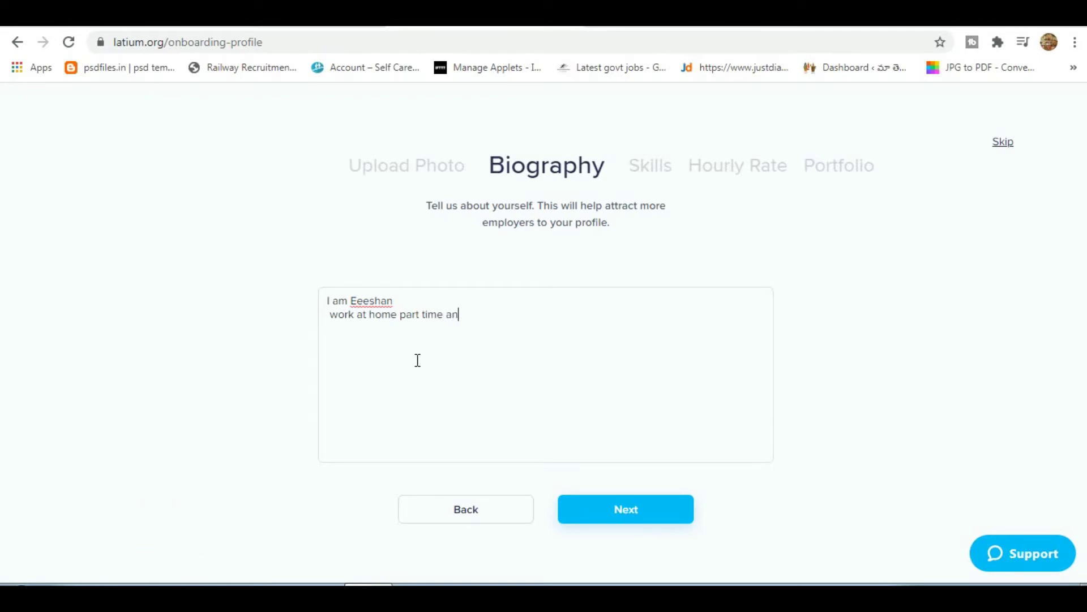
{"action": "type", "text": "d full time ."}
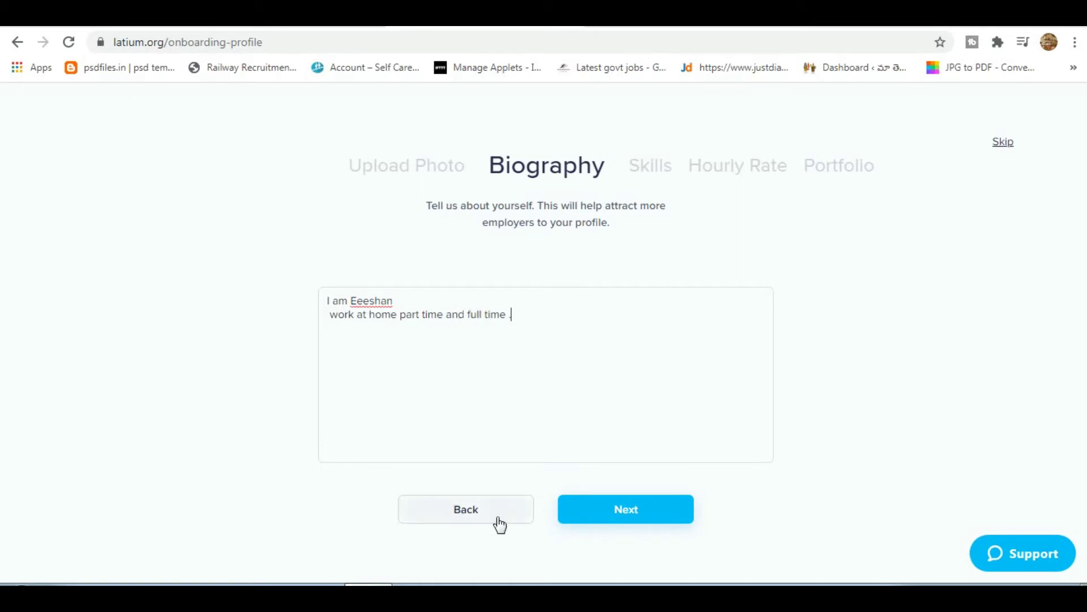
Move to the Skills step and pick Graphics & Design as the main service.
{"action": "left_click", "coordinate": [634, 515]}
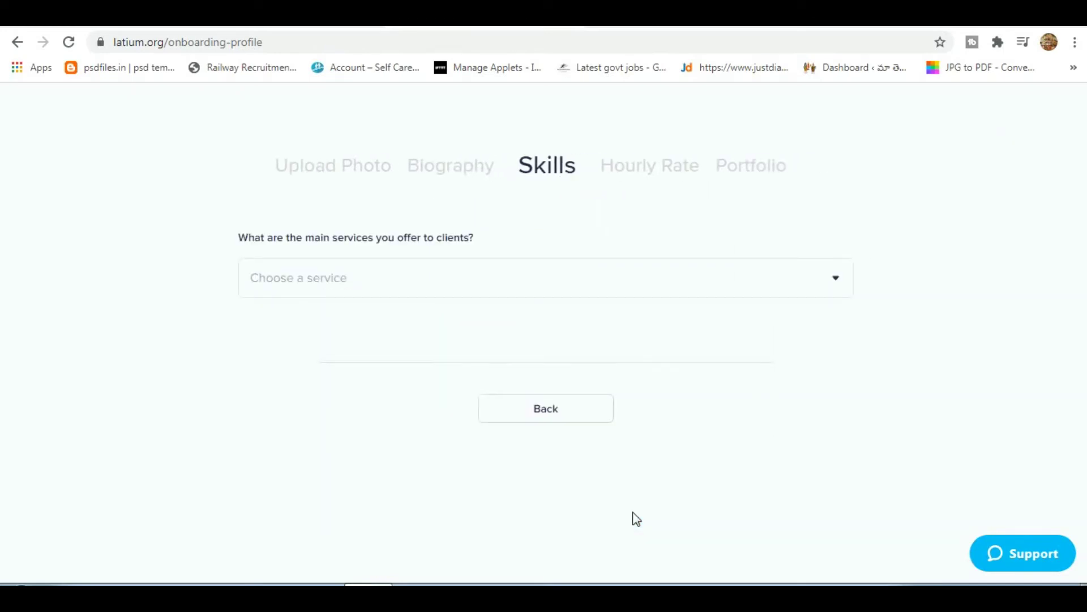
{"action": "left_click", "coordinate": [566, 283]}
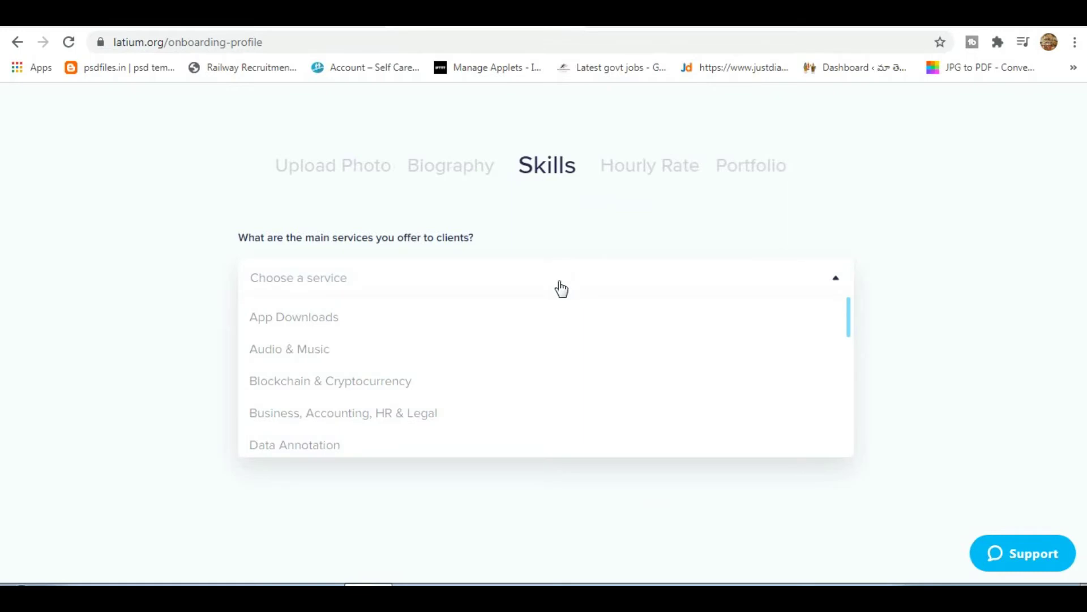
{"action": "scroll", "coordinate": [450, 371], "scroll_direction": "down", "scroll_amount": 3}
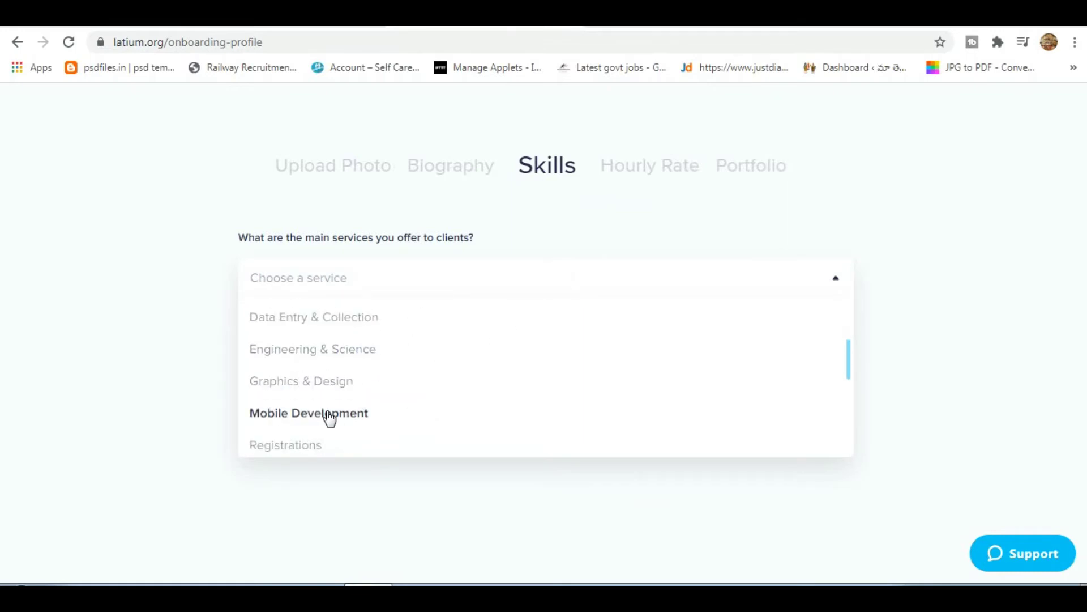
{"action": "scroll", "coordinate": [328, 413], "scroll_direction": "down", "scroll_amount": 3}
{"action": "scroll", "coordinate": [338, 385], "scroll_direction": "up", "scroll_amount": 5}
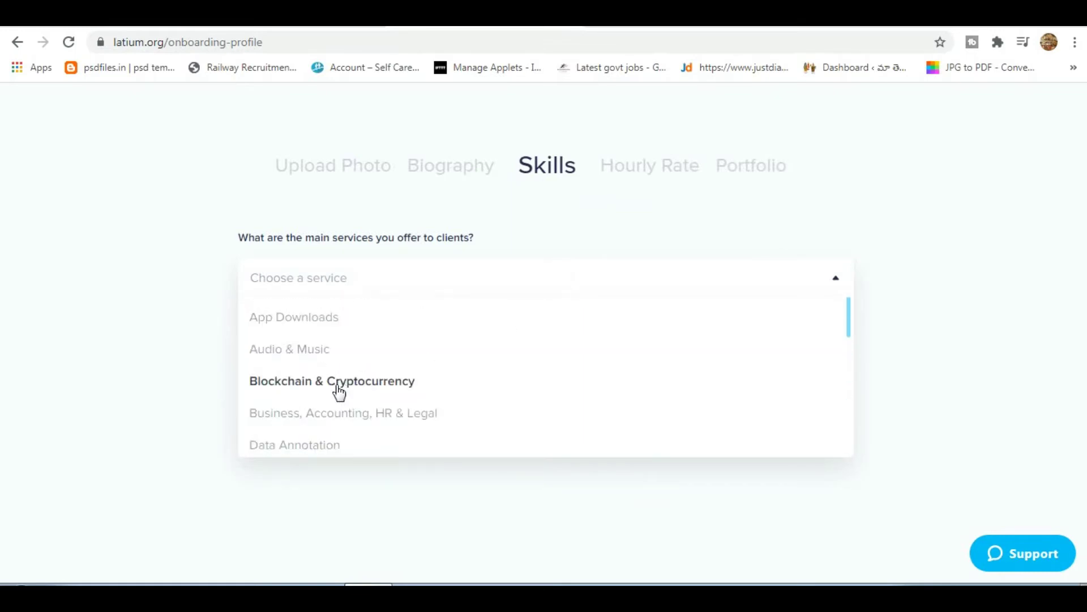
{"action": "scroll", "coordinate": [338, 391], "scroll_direction": "down", "scroll_amount": 3}
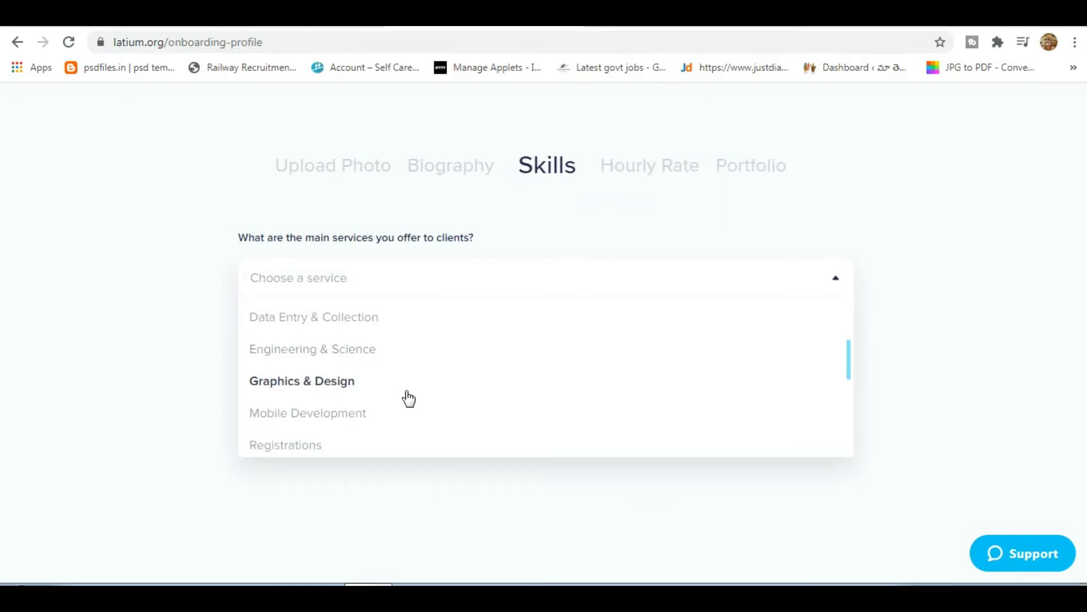
{"action": "left_click", "coordinate": [332, 382]}
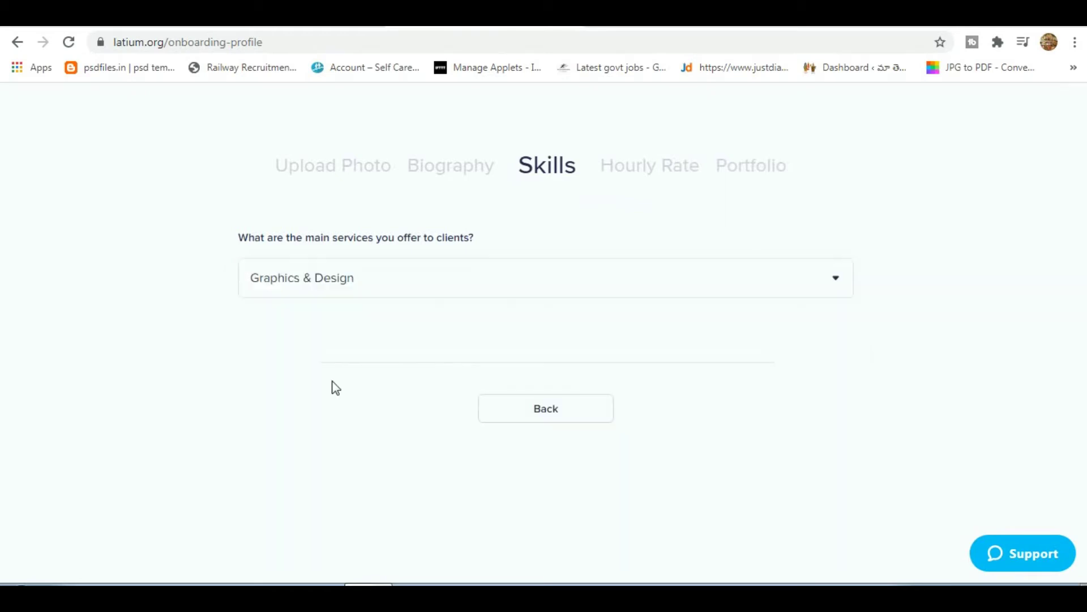
Add 3D Rendering, 2D Animation, ActionScript, Adobe Dreamweaver, After Effects and App Designer skills at Beginner.
{"action": "scroll", "coordinate": [425, 369], "scroll_direction": "down", "scroll_amount": 1}
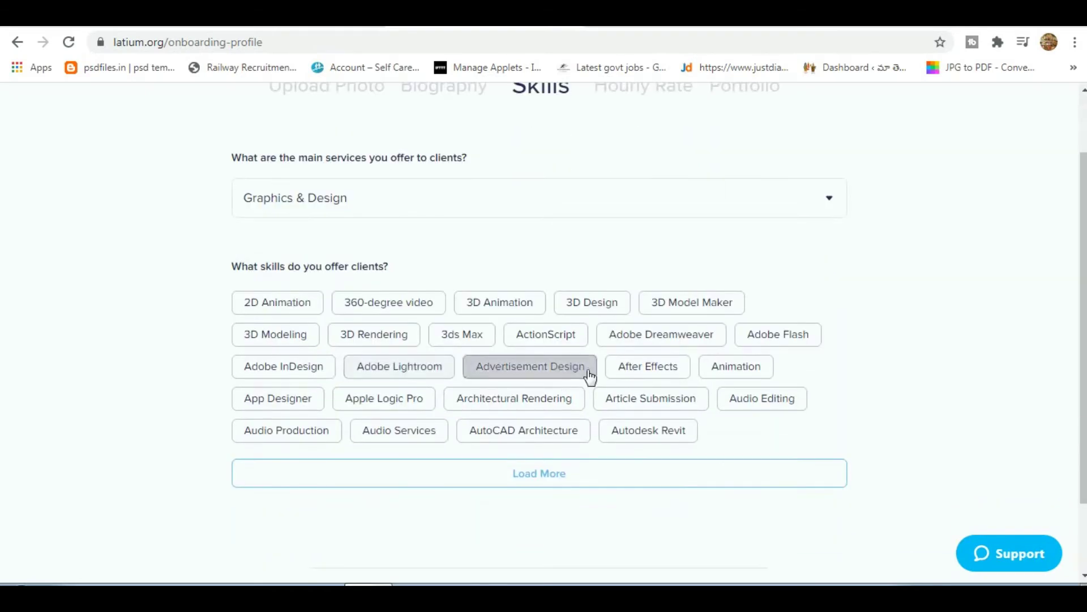
{"action": "left_click", "coordinate": [275, 312]}
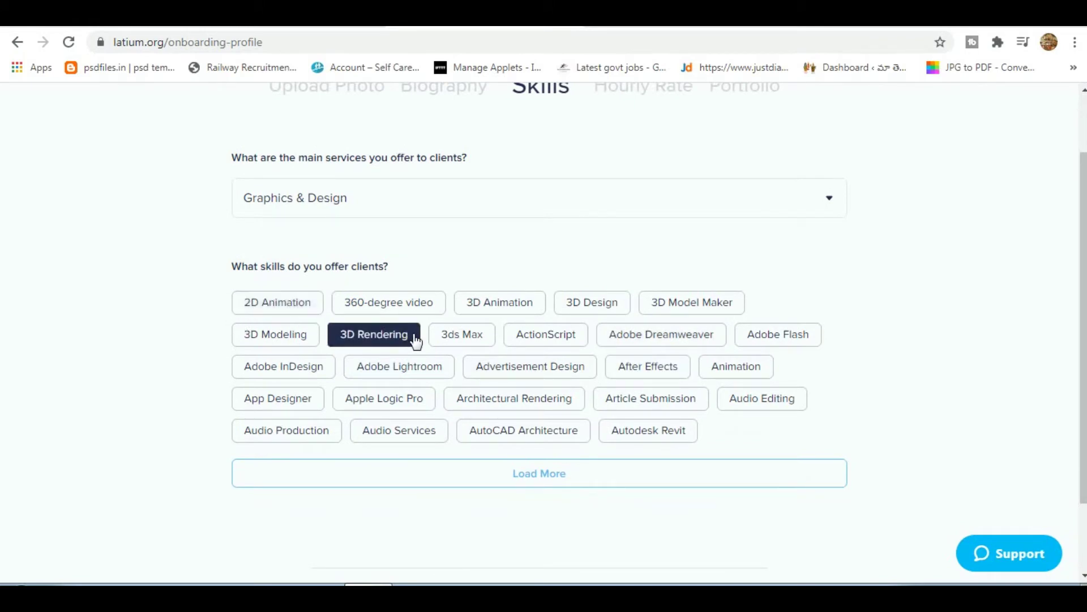
{"action": "left_click", "coordinate": [569, 340]}
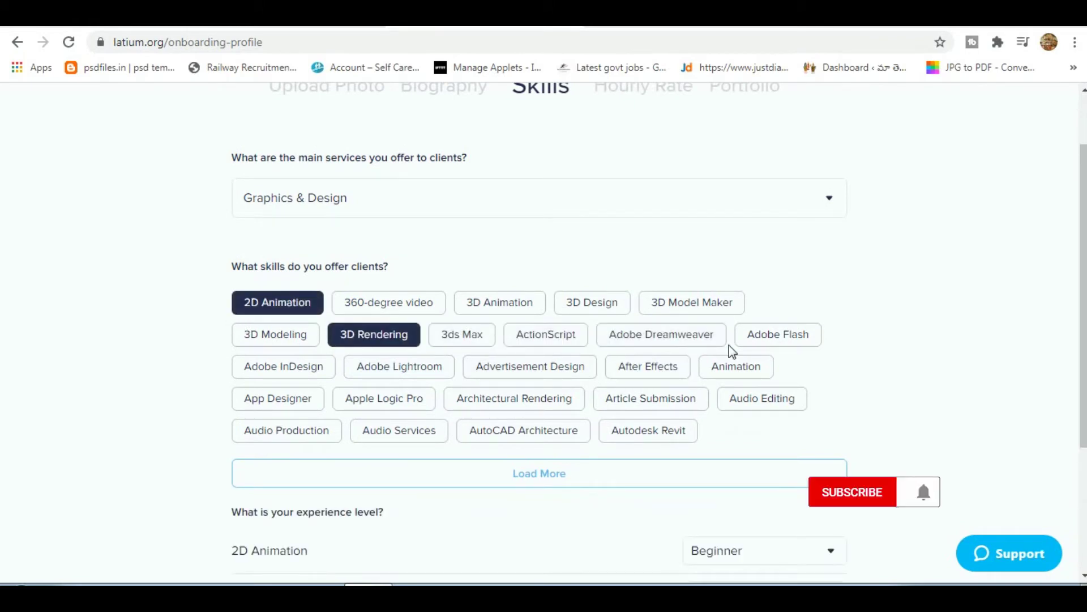
{"action": "left_click", "coordinate": [668, 340]}
{"action": "left_click", "coordinate": [638, 381]}
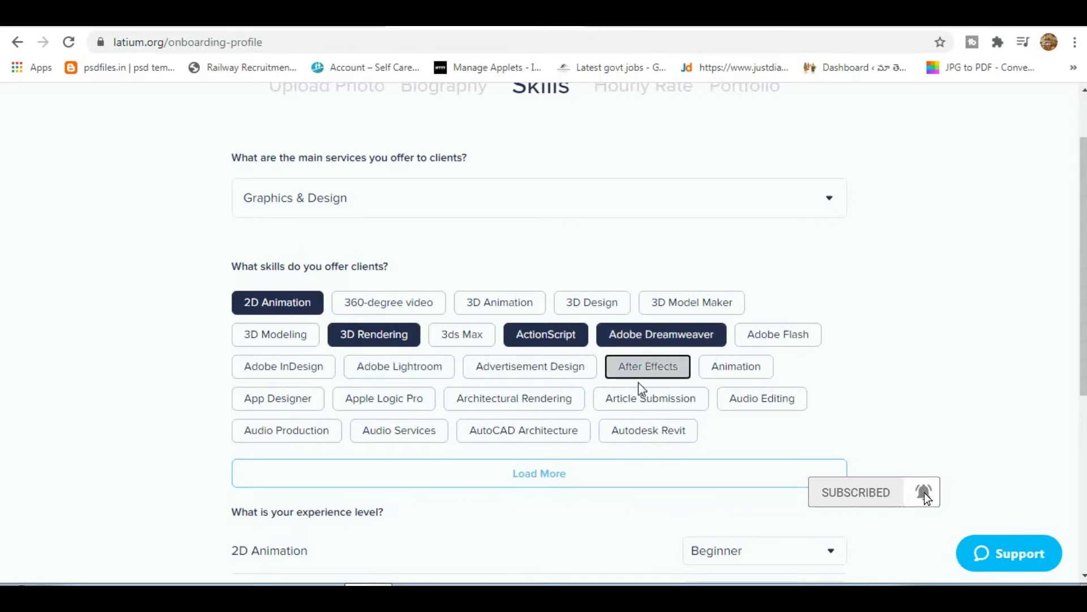
{"action": "left_click", "coordinate": [634, 435]}
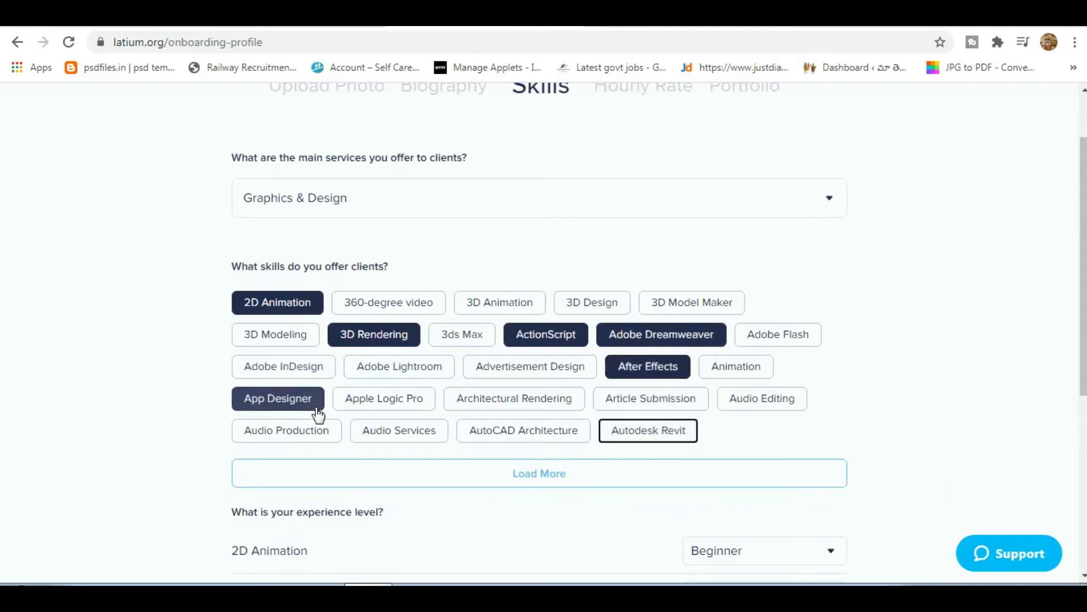
{"action": "left_click", "coordinate": [298, 403]}
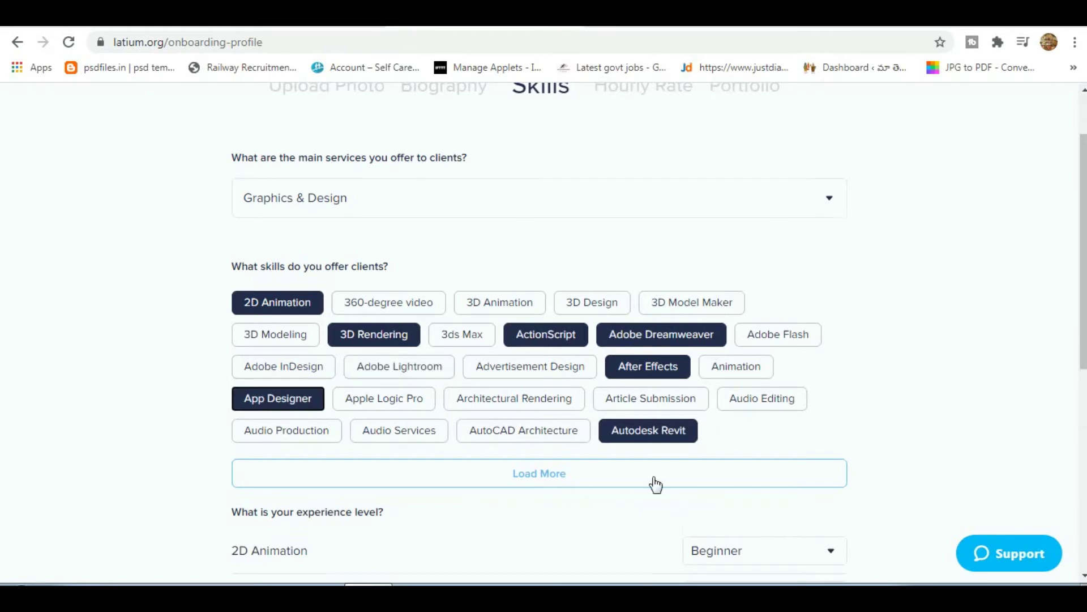
{"action": "scroll", "coordinate": [634, 482], "scroll_direction": "down", "scroll_amount": 5}
{"action": "scroll", "coordinate": [611, 470], "scroll_direction": "down", "scroll_amount": 2}
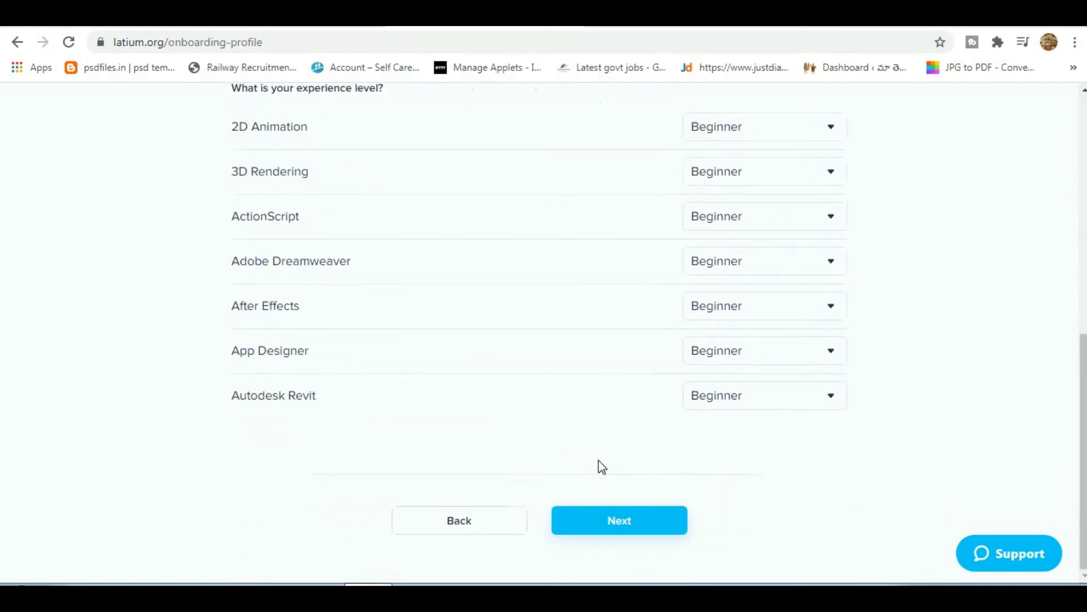
Enter a preferred hourly rate of 5 USD and submit it.
{"action": "left_click", "coordinate": [630, 527]}
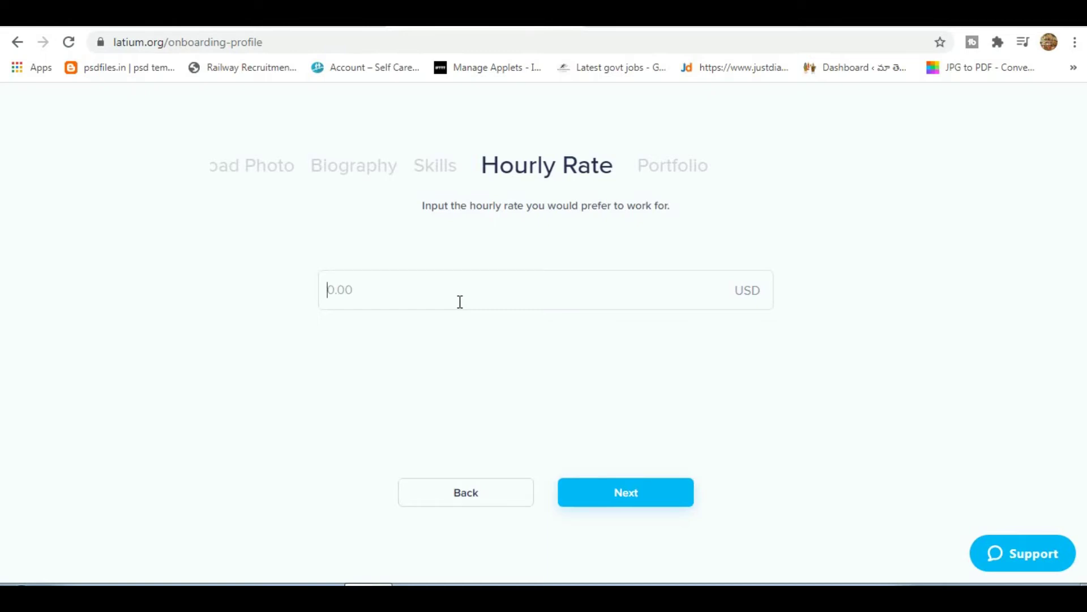
{"action": "type", "text": "5"}
{"action": "left_click", "coordinate": [625, 491]}
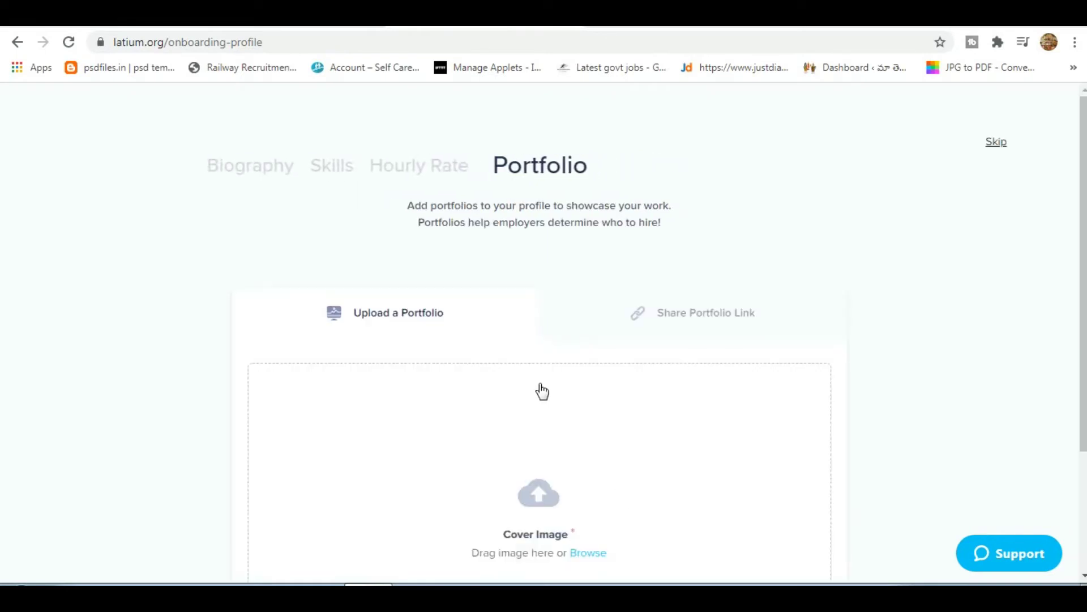
Switch the Portfolio step to the Share Portfolio Link option.
{"action": "scroll", "coordinate": [546, 392], "scroll_direction": "down", "scroll_amount": 1}
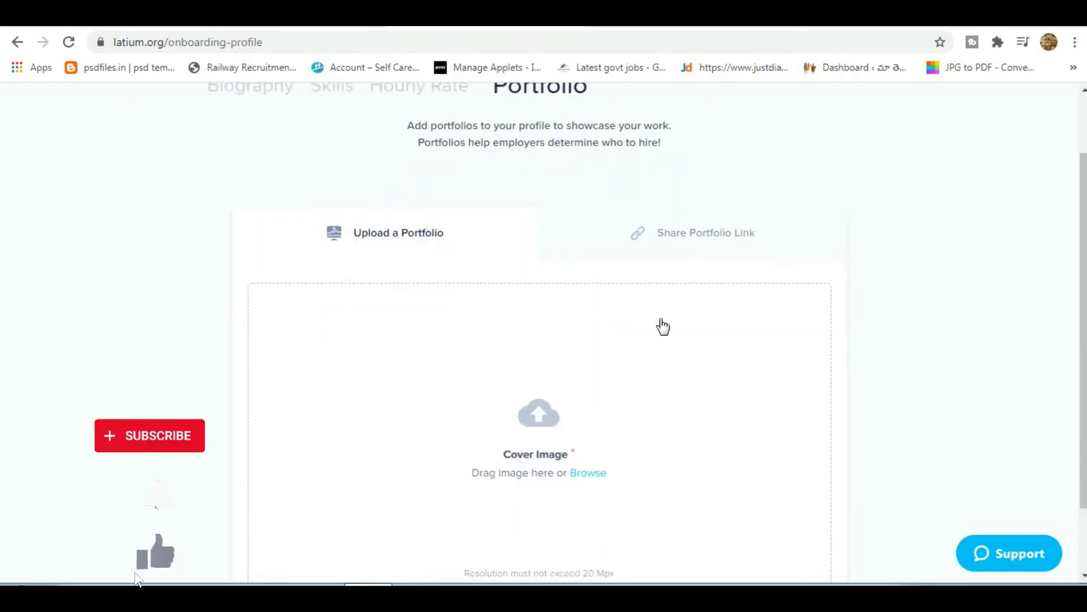
{"action": "scroll", "coordinate": [498, 507], "scroll_direction": "down", "scroll_amount": 2}
{"action": "scroll", "coordinate": [501, 507], "scroll_direction": "up", "scroll_amount": 3}
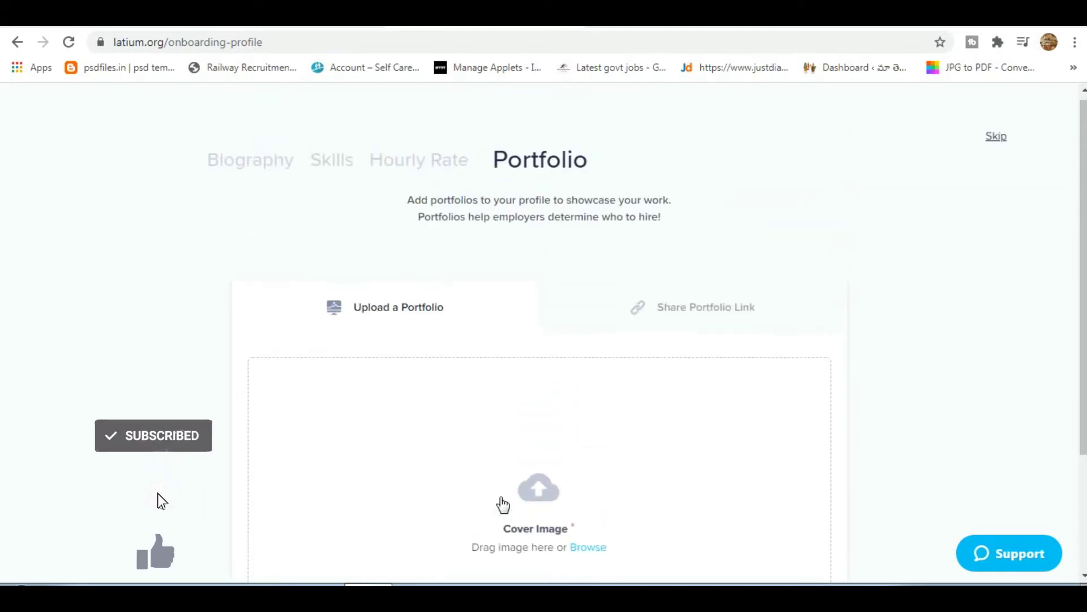
{"action": "left_click", "coordinate": [715, 316]}
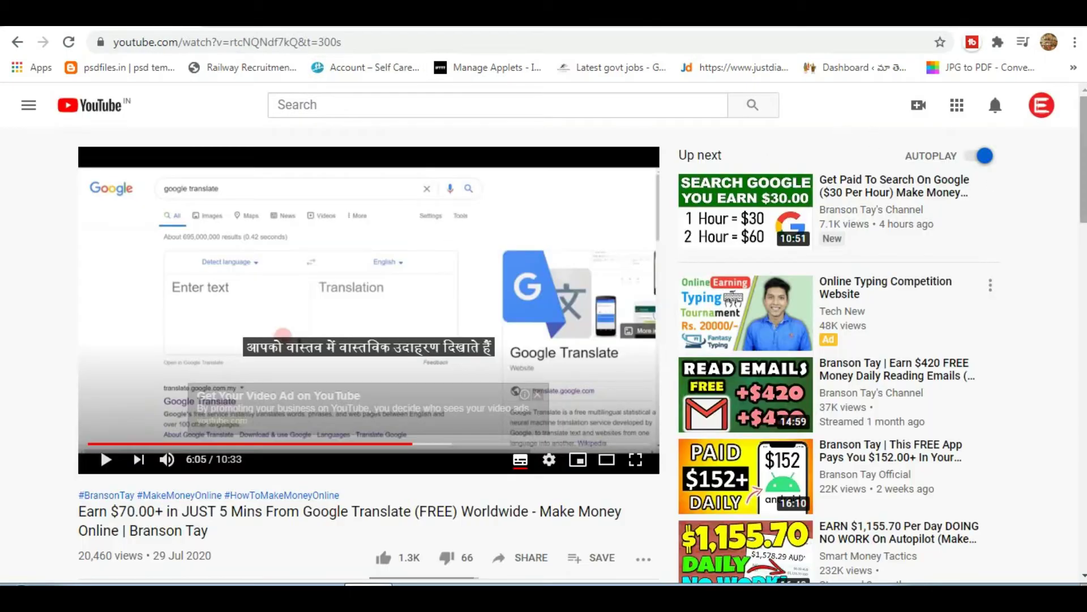
Open your own YouTube channel page from the account menu.
{"action": "left_click", "coordinate": [1040, 108]}
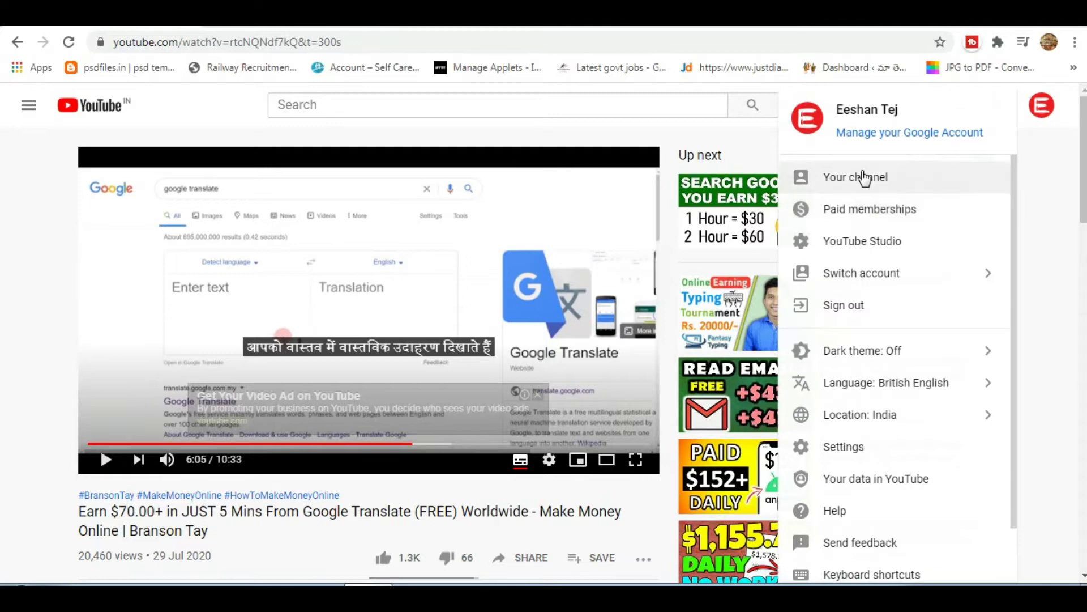
{"action": "left_click", "coordinate": [864, 177]}
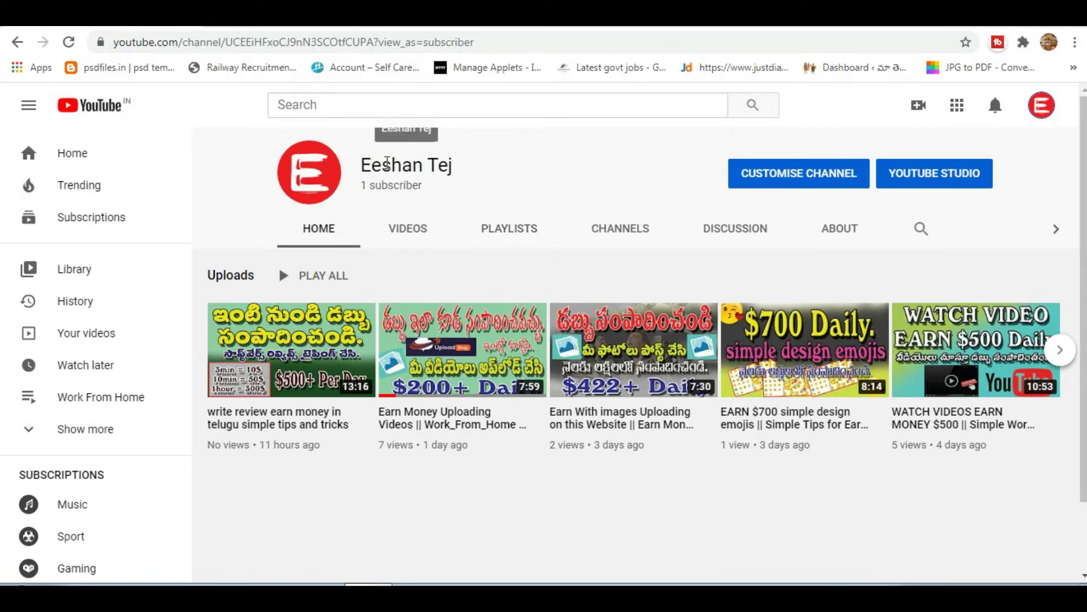
{"action": "right_click", "coordinate": [387, 166]}
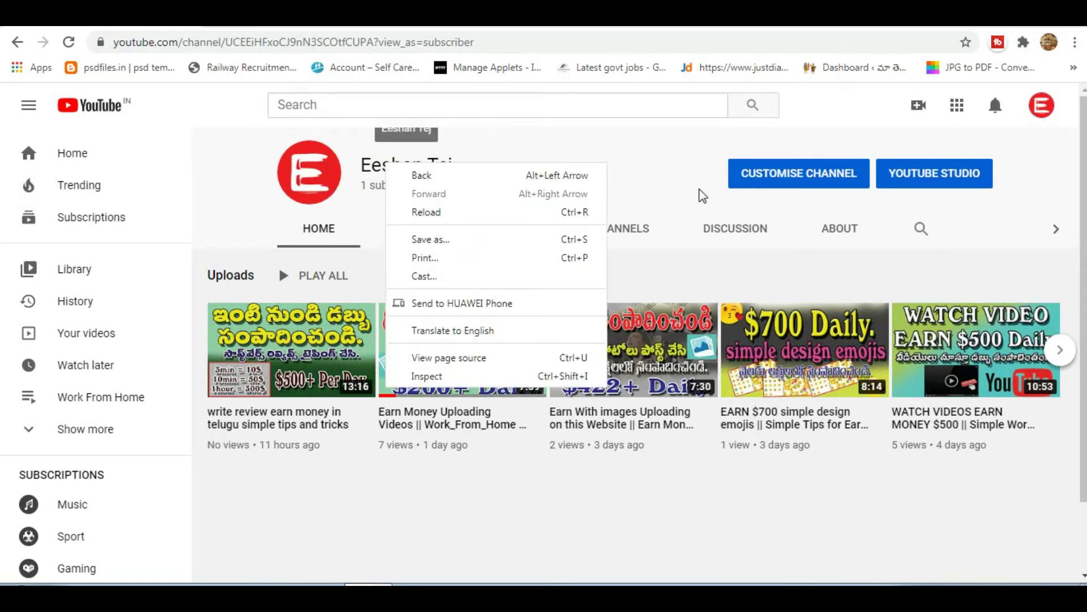
{"action": "left_click", "coordinate": [701, 193]}
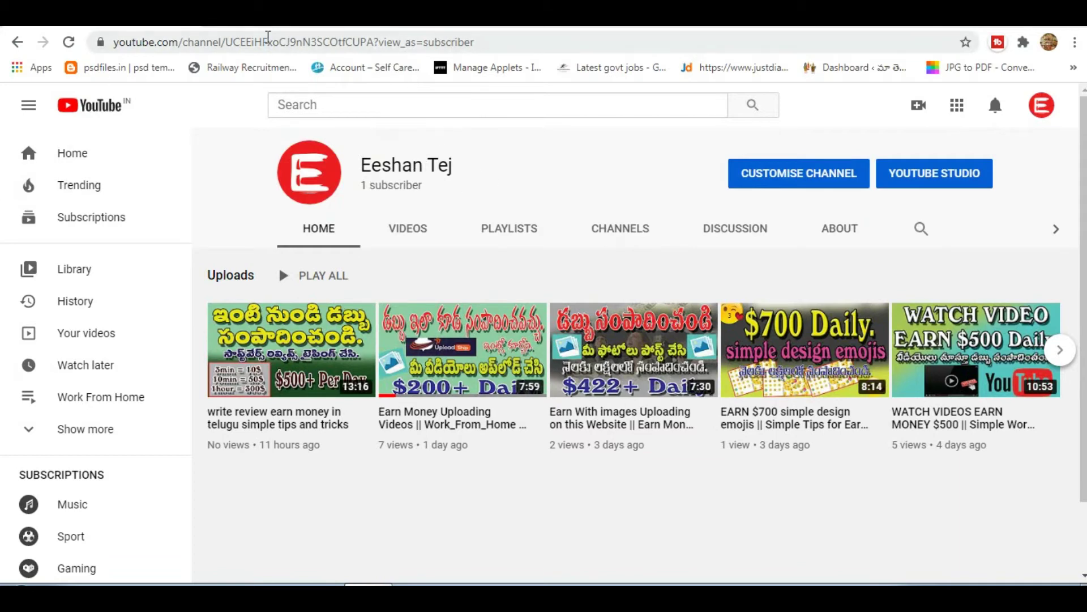
Copy the channel's web address from the address bar and return to the Latium tab.
{"action": "left_click", "coordinate": [268, 37]}
{"action": "double_click", "coordinate": [268, 37]}
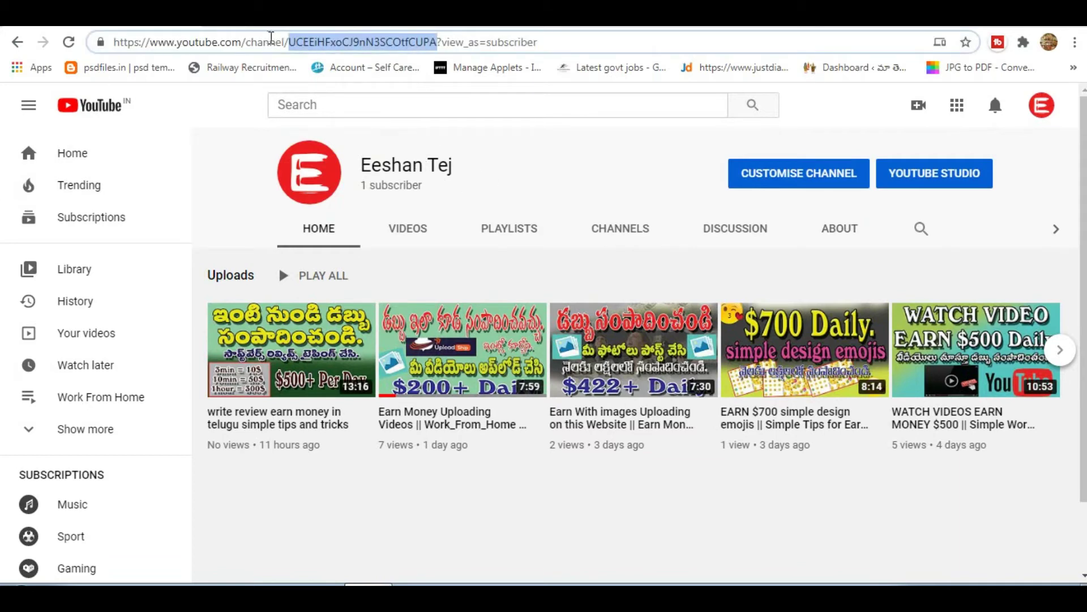
{"action": "right_click", "coordinate": [331, 44]}
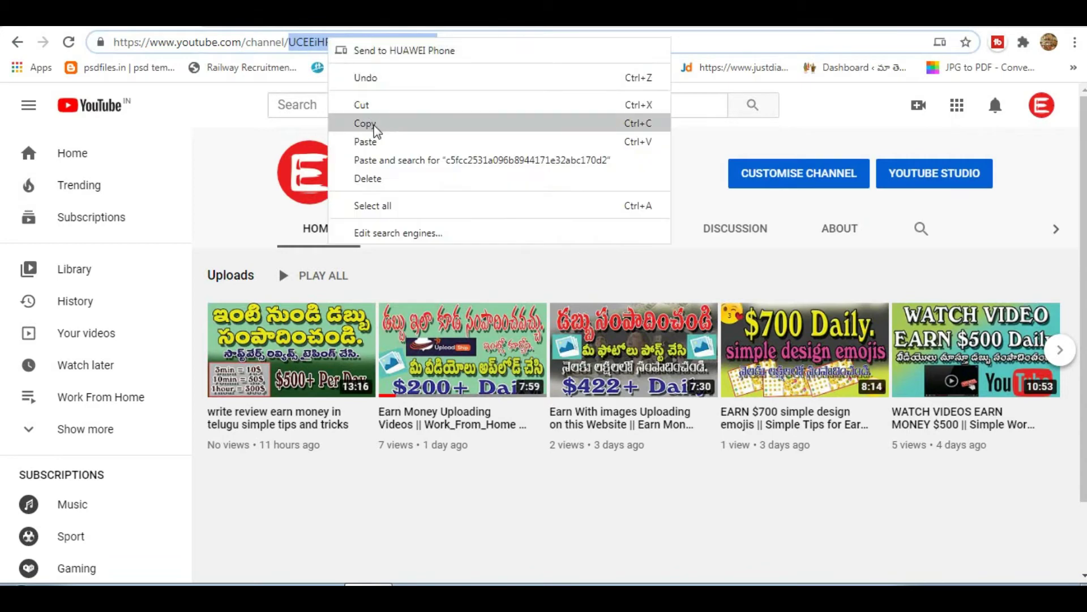
{"action": "left_click", "coordinate": [366, 124]}
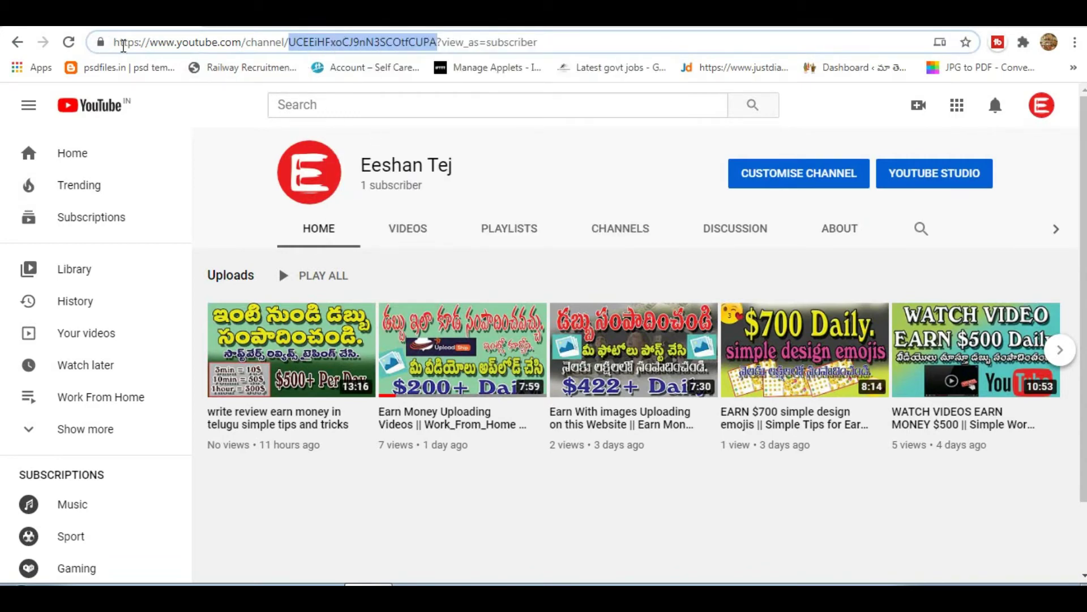
{"action": "left_click", "coordinate": [116, 44], "text": "shift"}
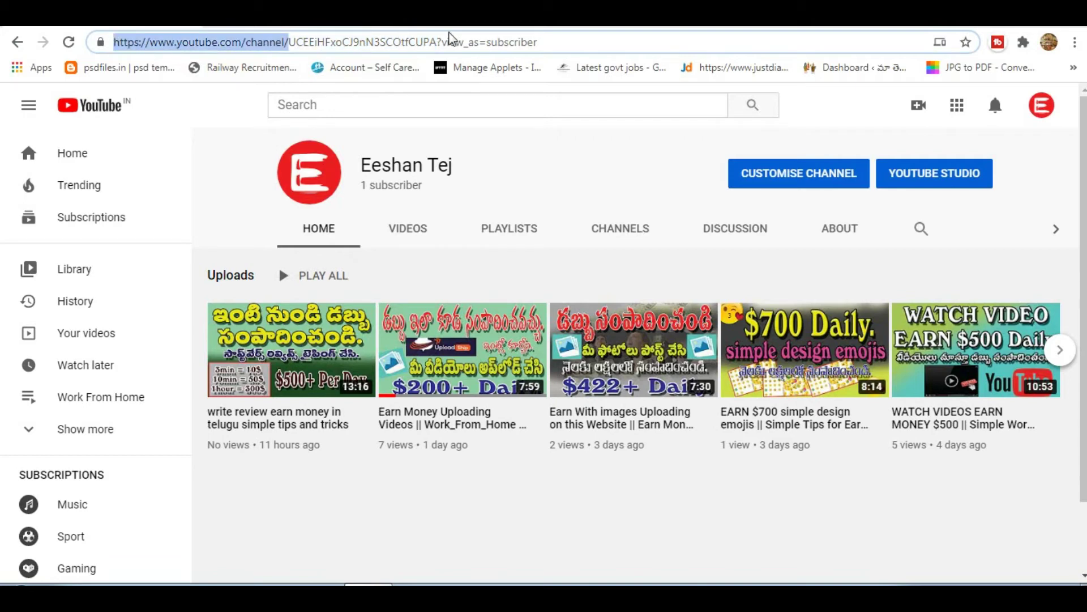
{"action": "left_click", "coordinate": [437, 43], "text": "shift"}
{"action": "left_click", "coordinate": [427, 42]}
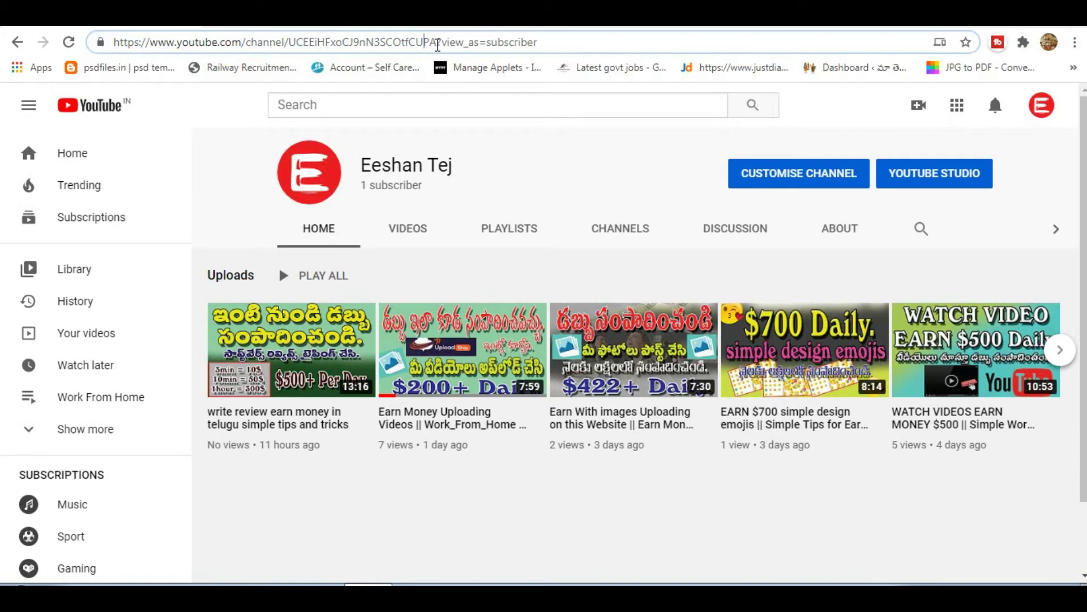
{"action": "left_click_drag", "start_coordinate": [437, 43], "coordinate": [92, 32]}
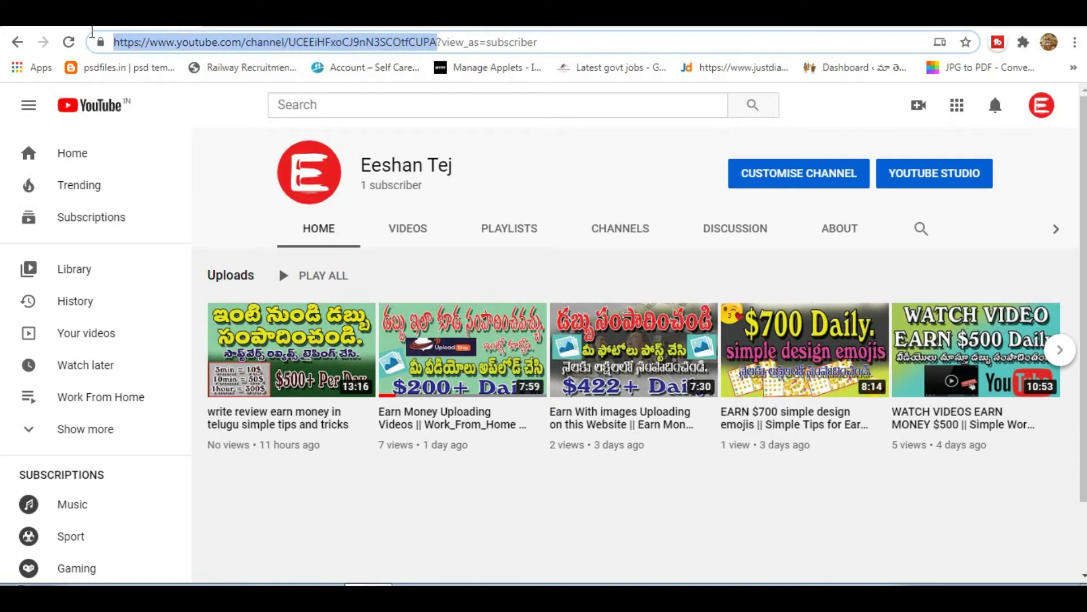
{"action": "right_click", "coordinate": [196, 44]}
{"action": "left_click", "coordinate": [237, 126]}
{"action": "key", "text": "ctrl+Tab"}
Paste the YouTube channel link as a portfolio URL and review the generated title, description and logo.
{"action": "right_click", "coordinate": [540, 496]}
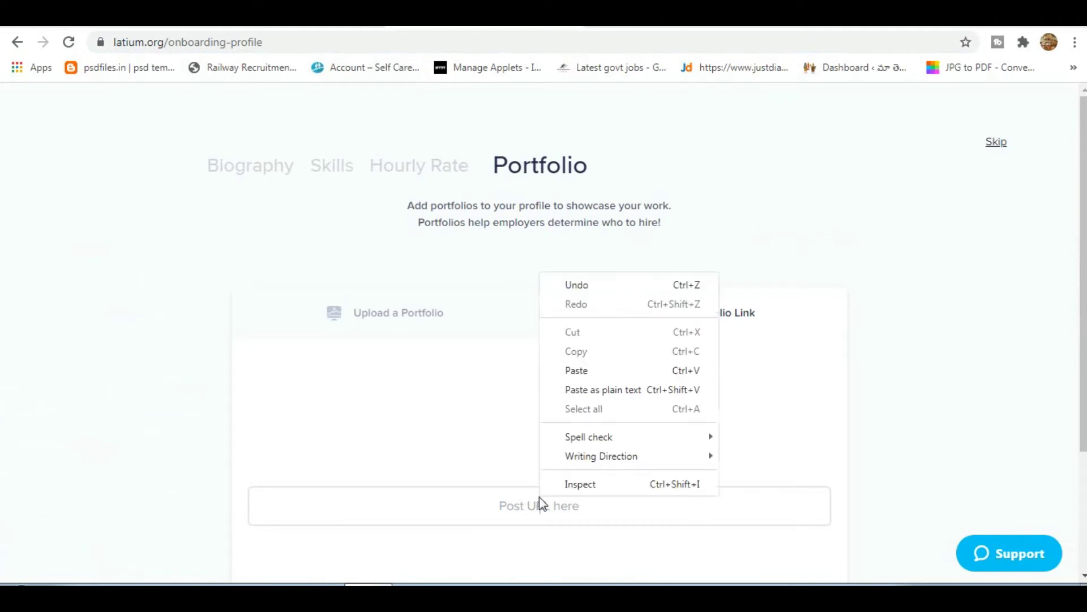
{"action": "left_click", "coordinate": [578, 369]}
{"action": "scroll", "coordinate": [567, 339], "scroll_direction": "down", "scroll_amount": 3}
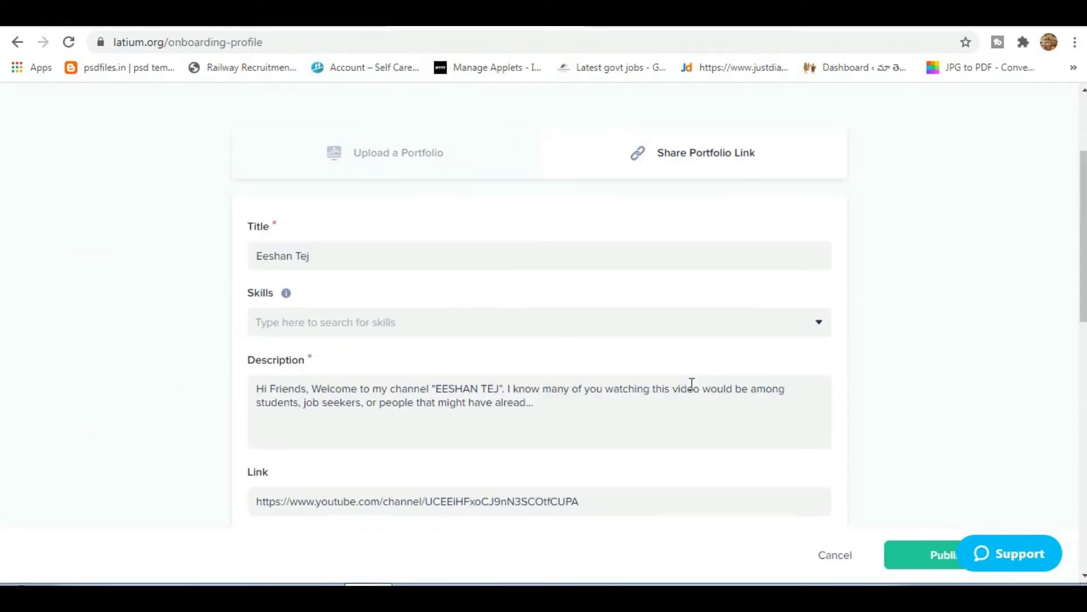
{"action": "scroll", "coordinate": [691, 384], "scroll_direction": "down", "scroll_amount": 10}
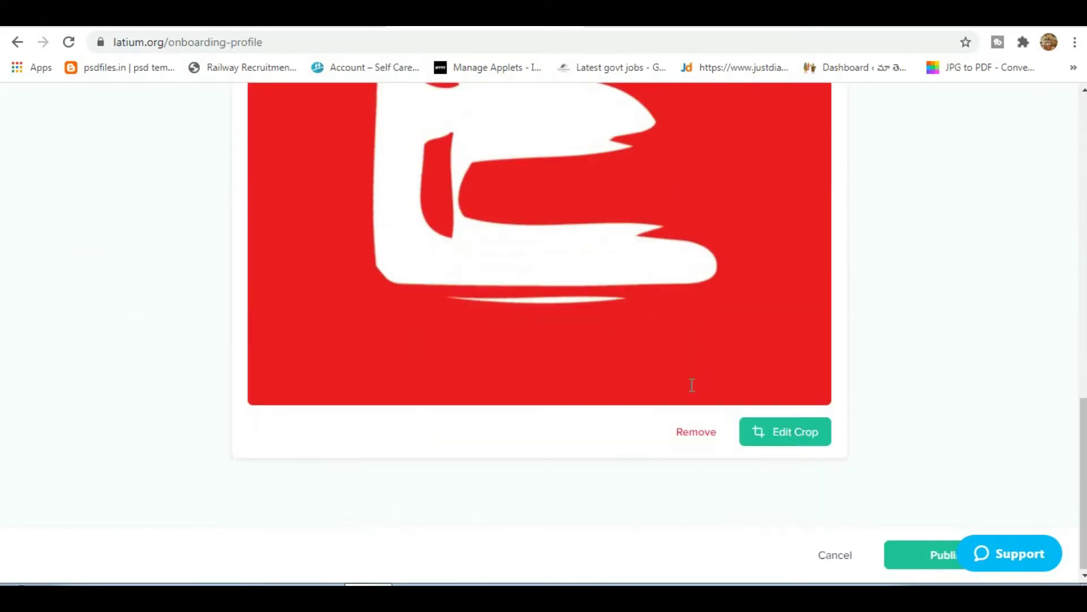
{"action": "scroll", "coordinate": [549, 284], "scroll_direction": "up", "scroll_amount": 10}
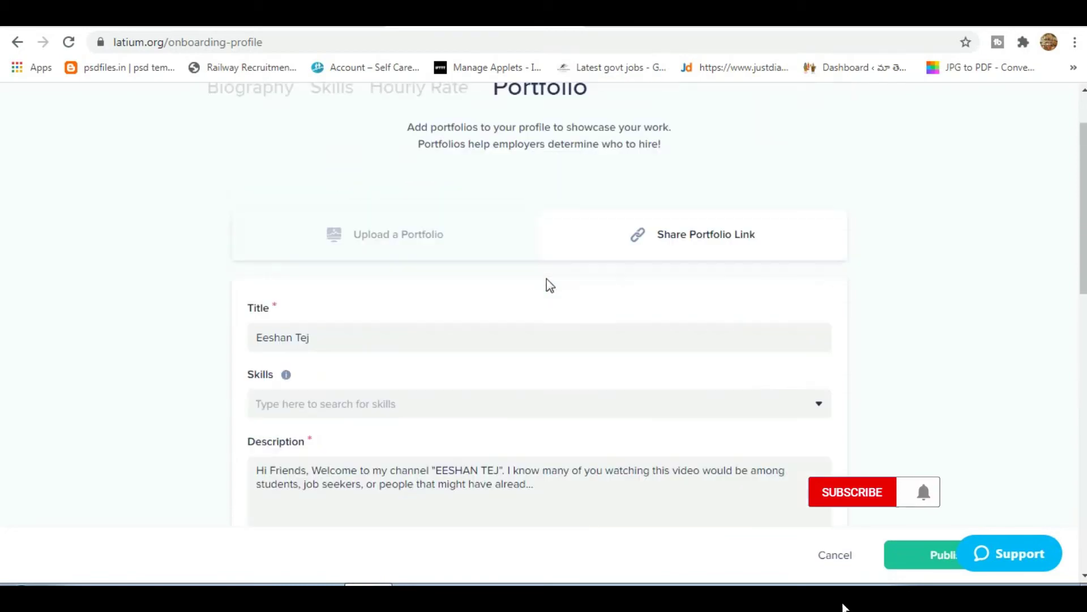
{"action": "scroll", "coordinate": [549, 284], "scroll_direction": "up", "scroll_amount": 2}
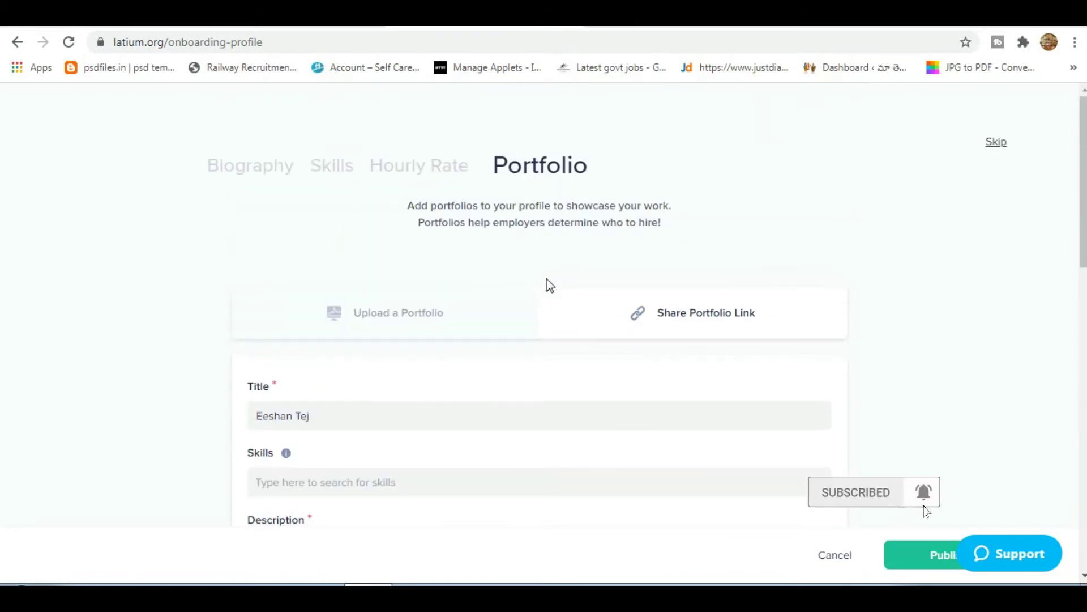
{"action": "scroll", "coordinate": [599, 313], "scroll_direction": "down", "scroll_amount": 10}
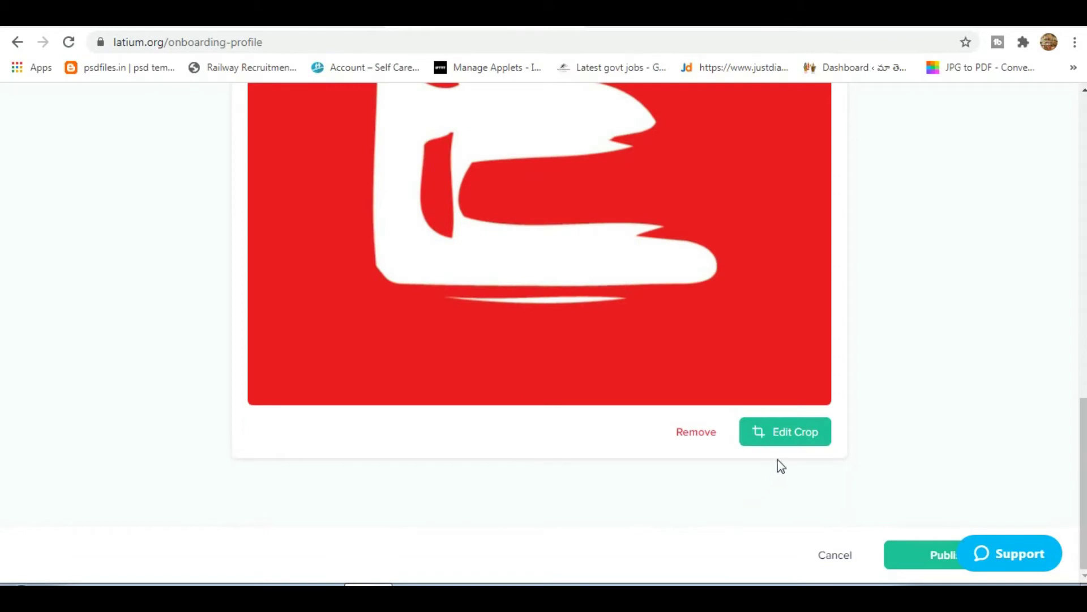
{"action": "scroll", "coordinate": [757, 456], "scroll_direction": "up", "scroll_amount": 10}
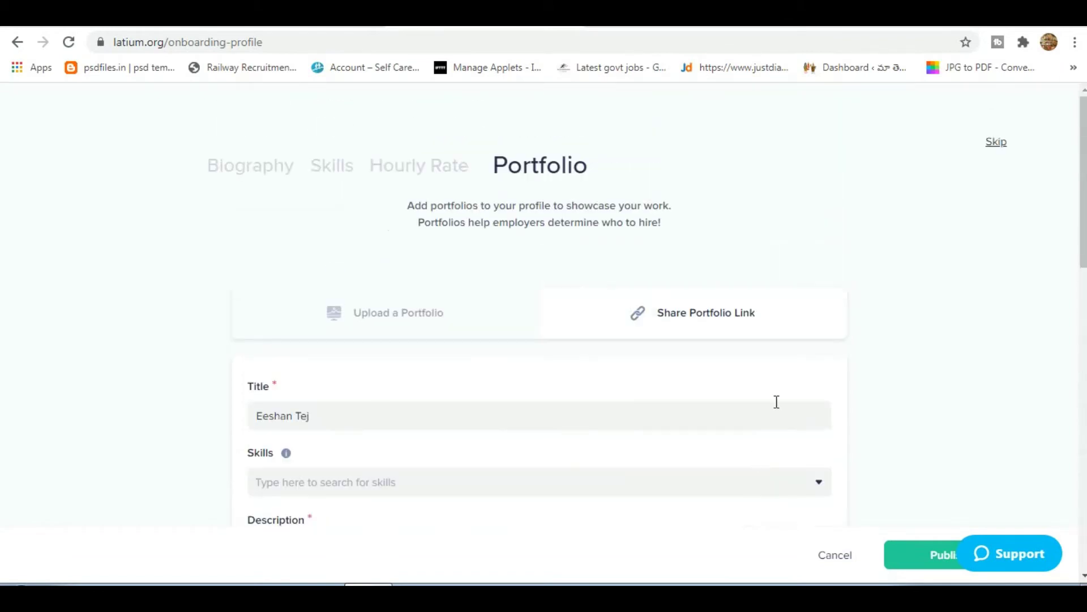
{"action": "scroll", "coordinate": [667, 423], "scroll_direction": "down", "scroll_amount": 6}
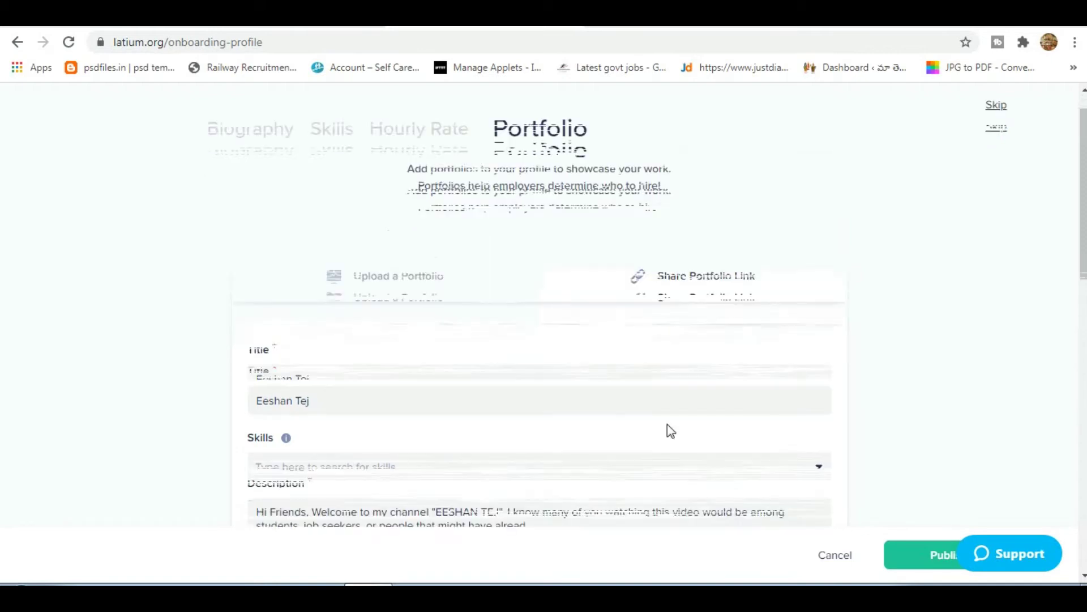
{"action": "scroll", "coordinate": [900, 530], "scroll_direction": "down", "scroll_amount": 4}
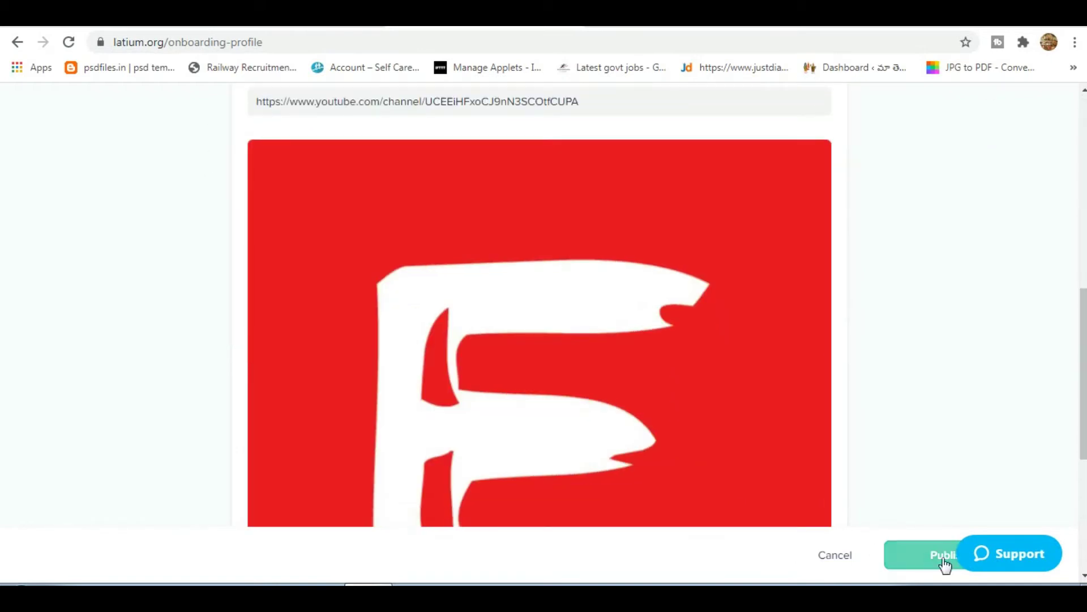
Publish the linked portfolio, finish the Portfolio step, and reach question 1 'Where do you live?'.
{"action": "left_click", "coordinate": [943, 562]}
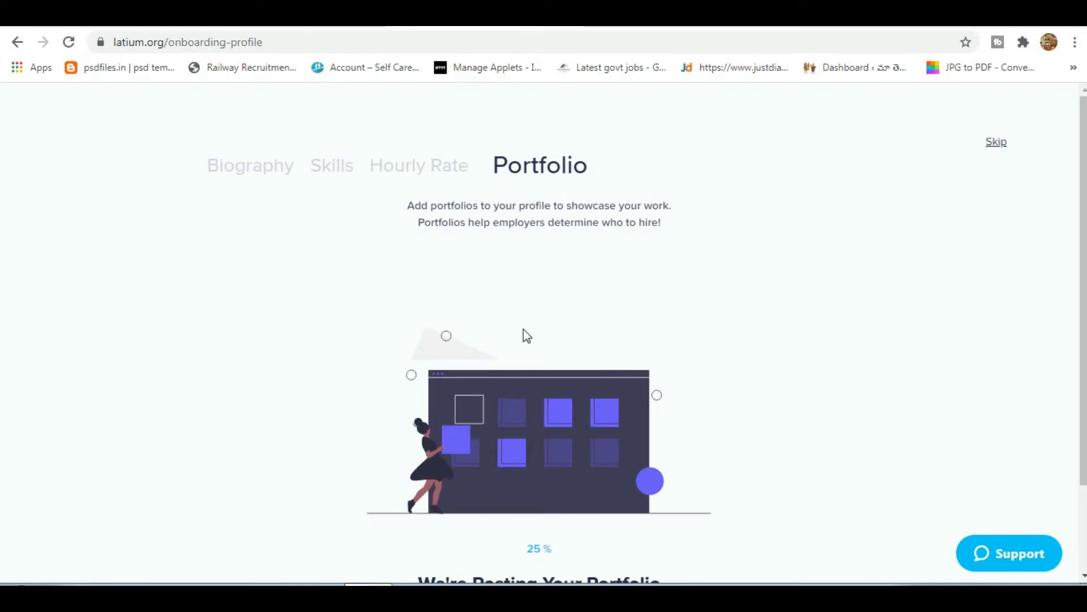
{"action": "scroll", "coordinate": [627, 350], "scroll_direction": "down", "scroll_amount": 2}
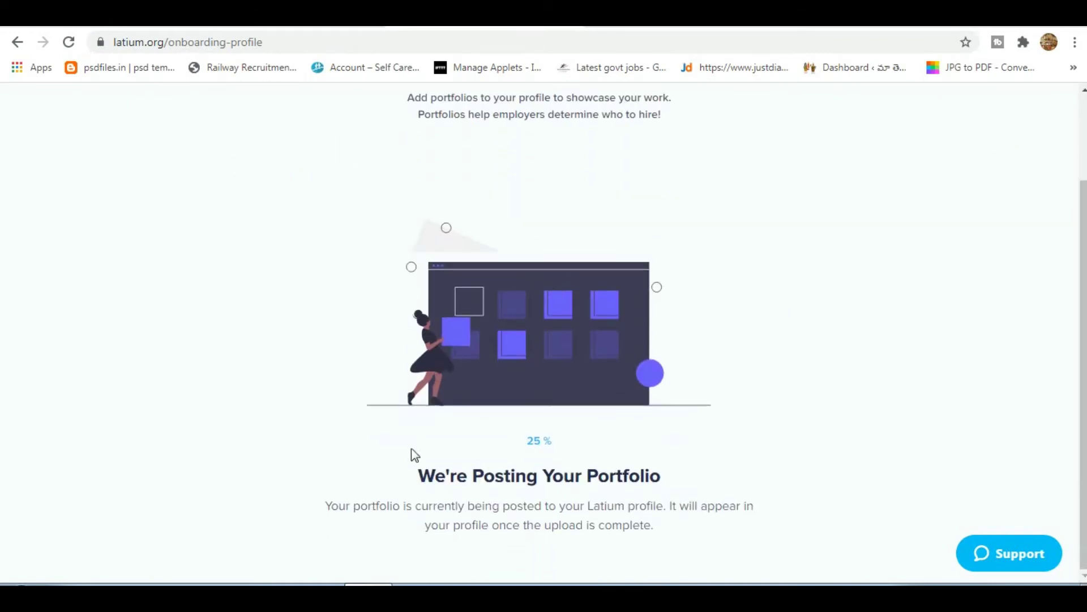
{"action": "scroll", "coordinate": [500, 453], "scroll_direction": "up", "scroll_amount": 2}
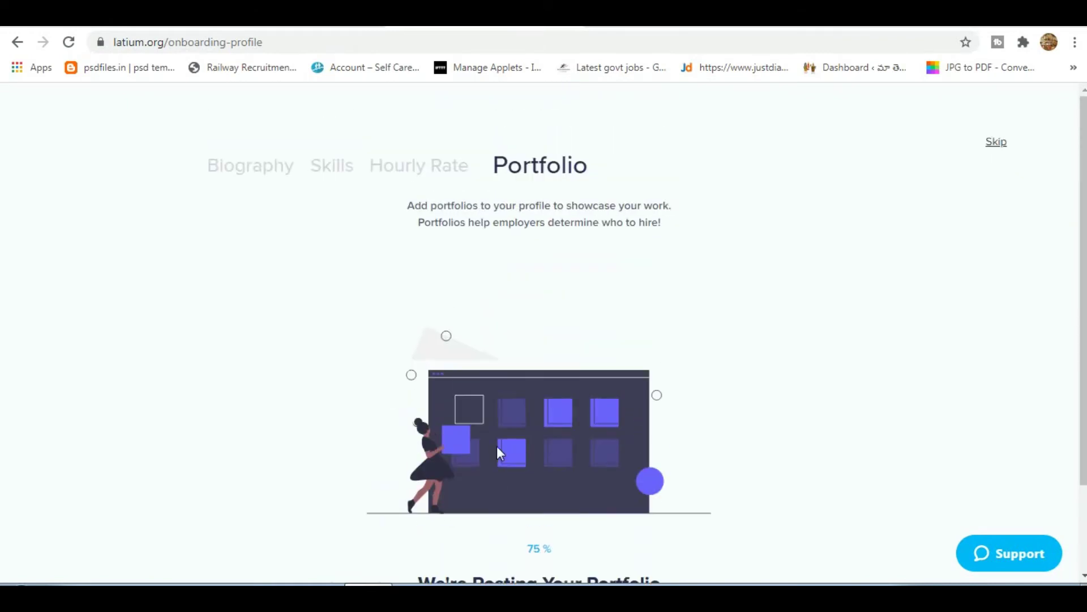
{"action": "scroll", "coordinate": [570, 453], "scroll_direction": "down", "scroll_amount": 2}
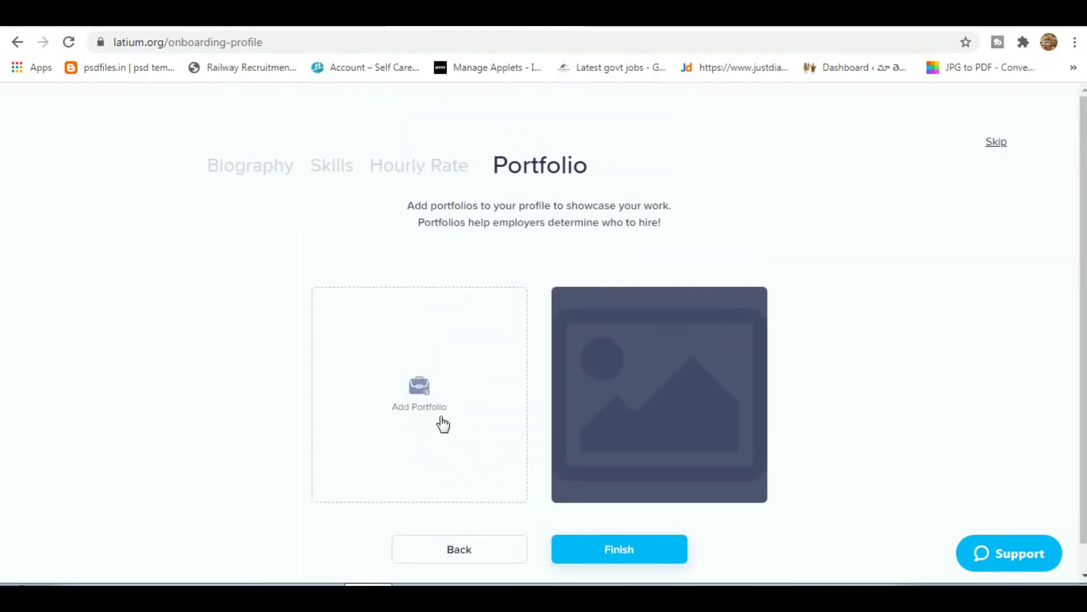
{"action": "scroll", "coordinate": [446, 484], "scroll_direction": "down", "scroll_amount": 1}
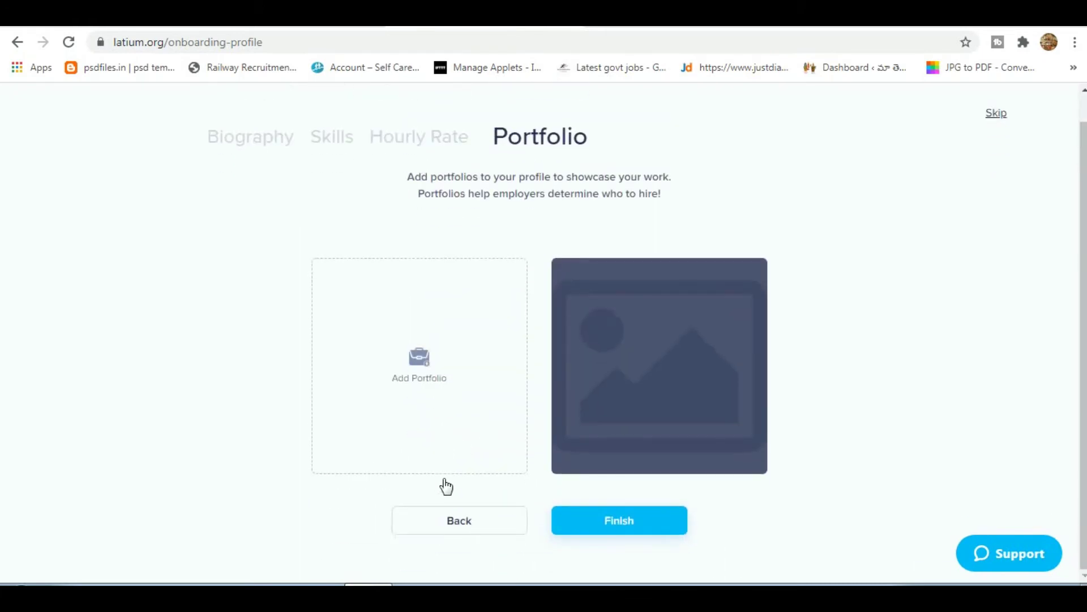
{"action": "left_click", "coordinate": [635, 526]}
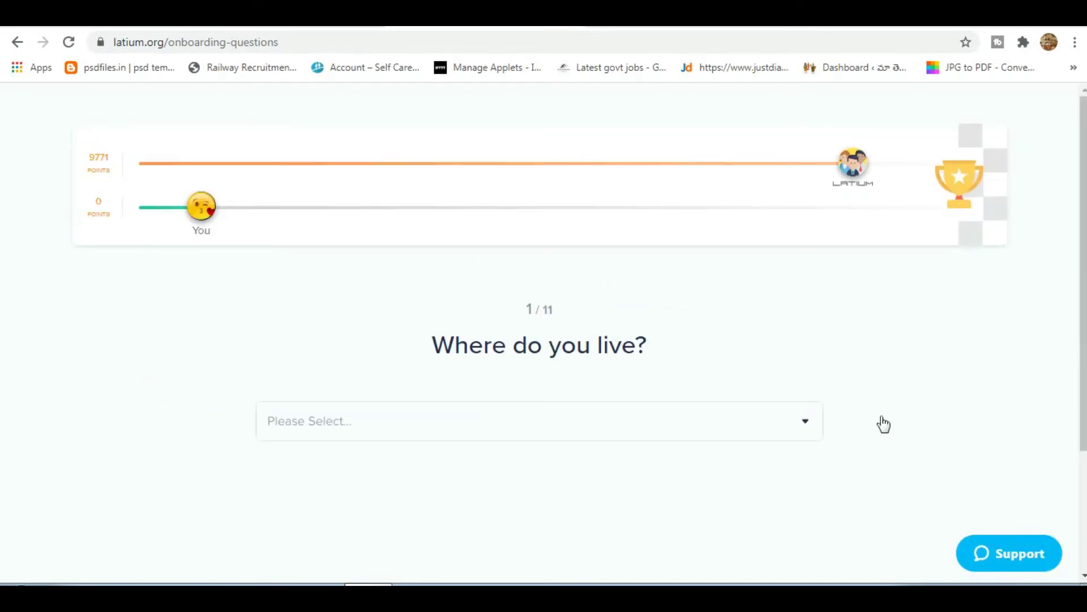
Select India as the country of residence.
{"action": "scroll", "coordinate": [396, 286], "scroll_direction": "down", "scroll_amount": 3}
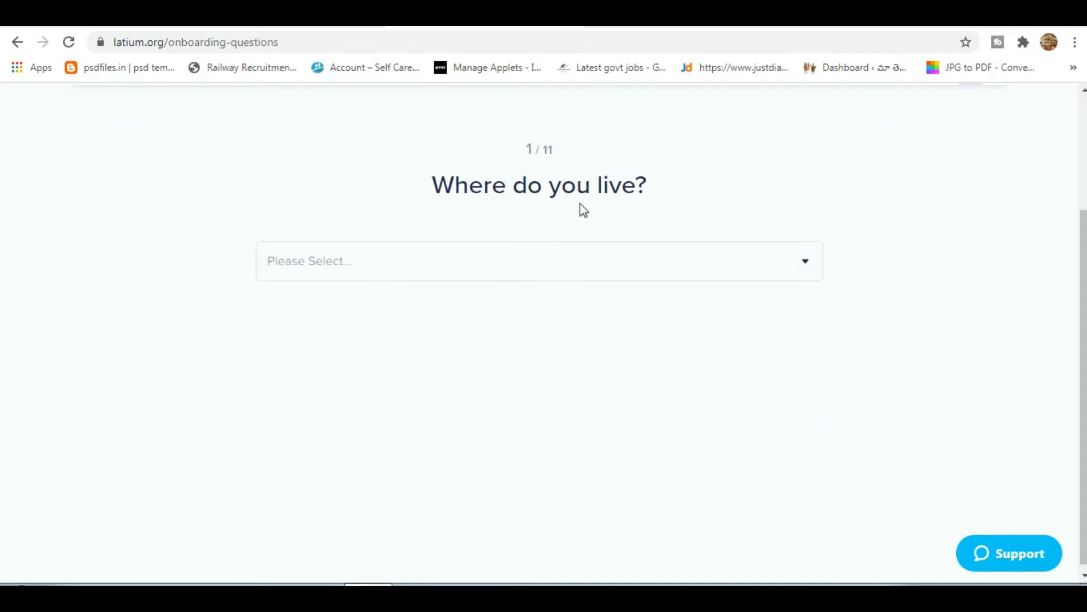
{"action": "left_click", "coordinate": [509, 262]}
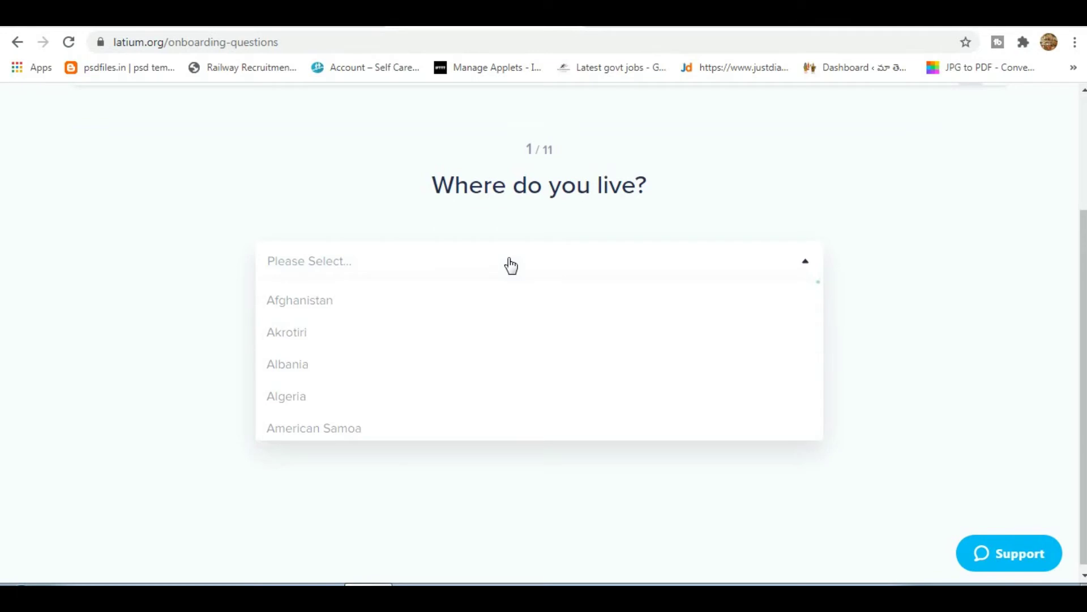
{"action": "scroll", "coordinate": [498, 371], "scroll_direction": "down", "scroll_amount": 8}
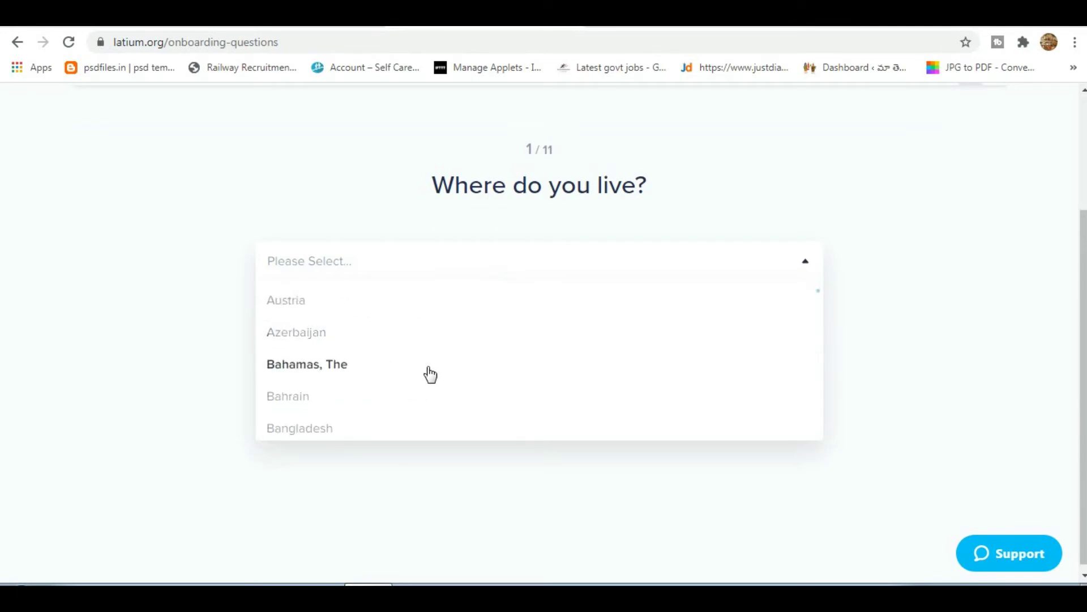
{"action": "scroll", "coordinate": [430, 374], "scroll_direction": "down", "scroll_amount": 6}
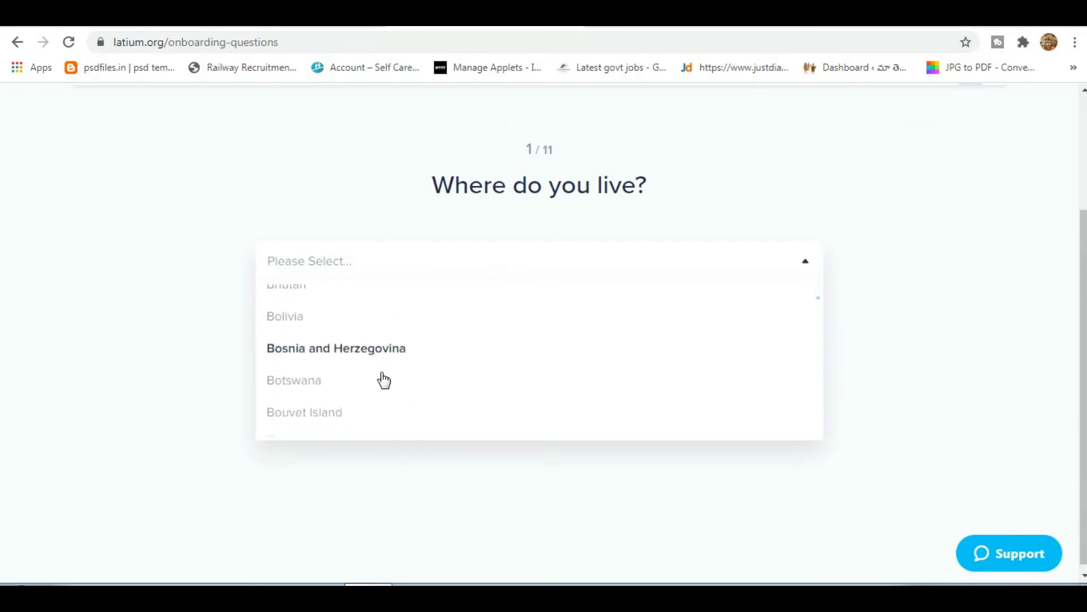
{"action": "scroll", "coordinate": [384, 380], "scroll_direction": "down", "scroll_amount": 10}
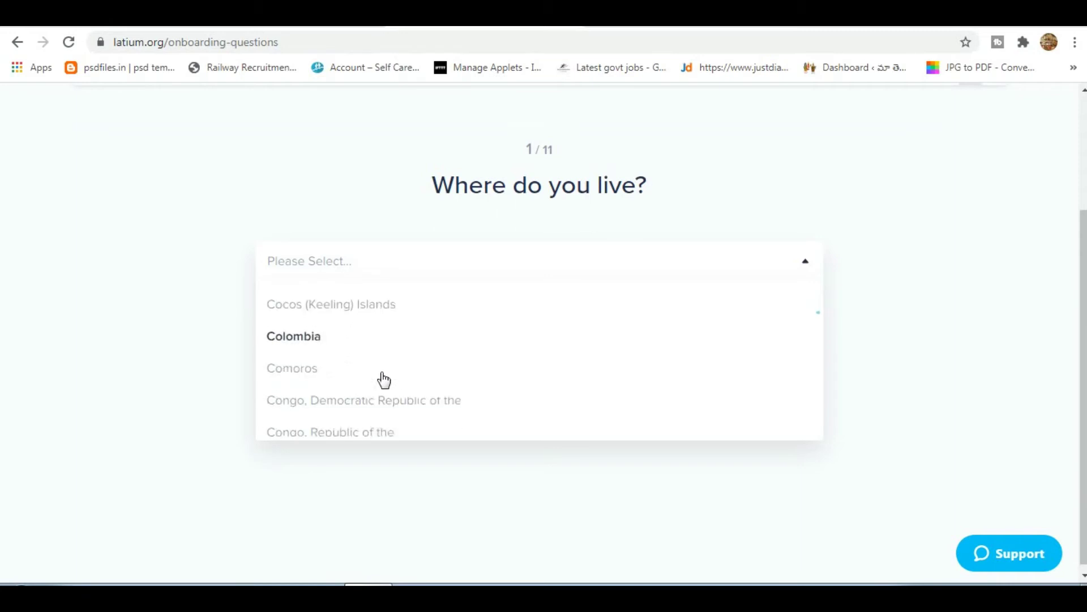
{"action": "scroll", "coordinate": [384, 380], "scroll_direction": "down", "scroll_amount": 10}
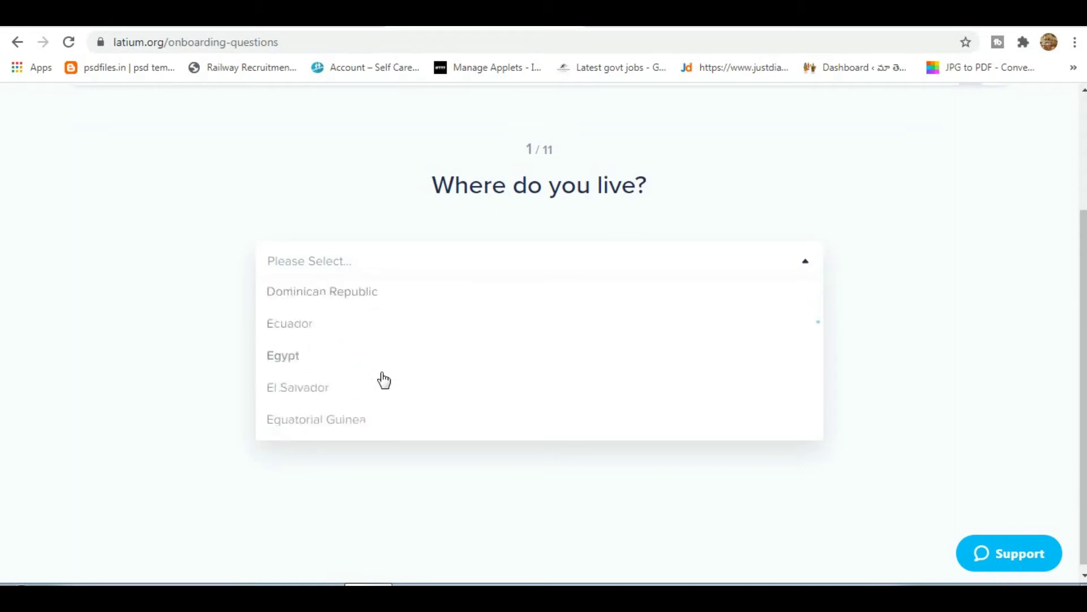
{"action": "scroll", "coordinate": [384, 380], "scroll_direction": "down", "scroll_amount": 10}
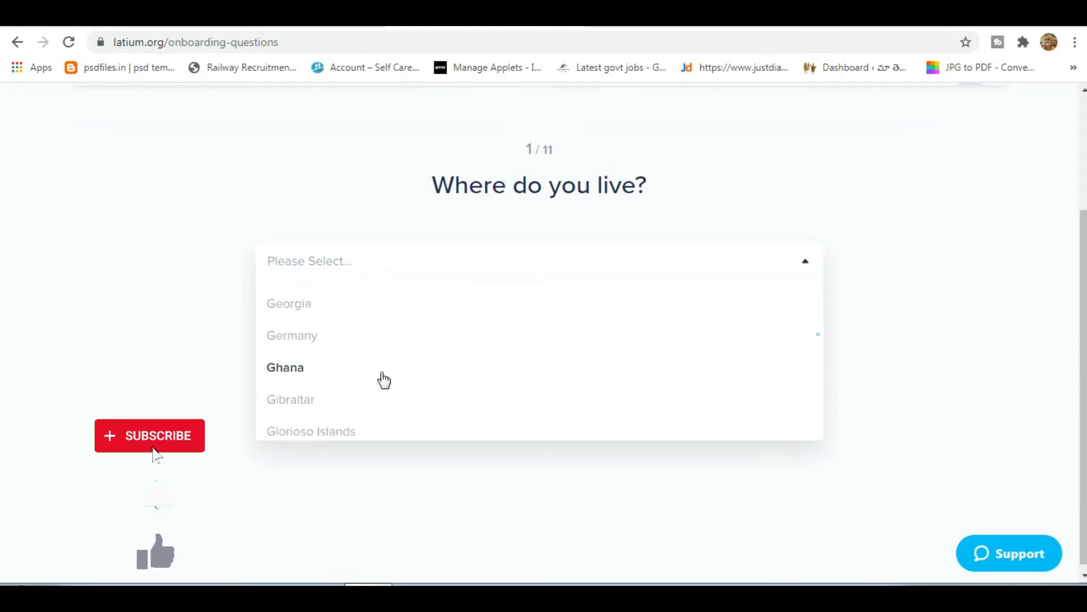
{"action": "scroll", "coordinate": [384, 380], "scroll_direction": "down", "scroll_amount": 10}
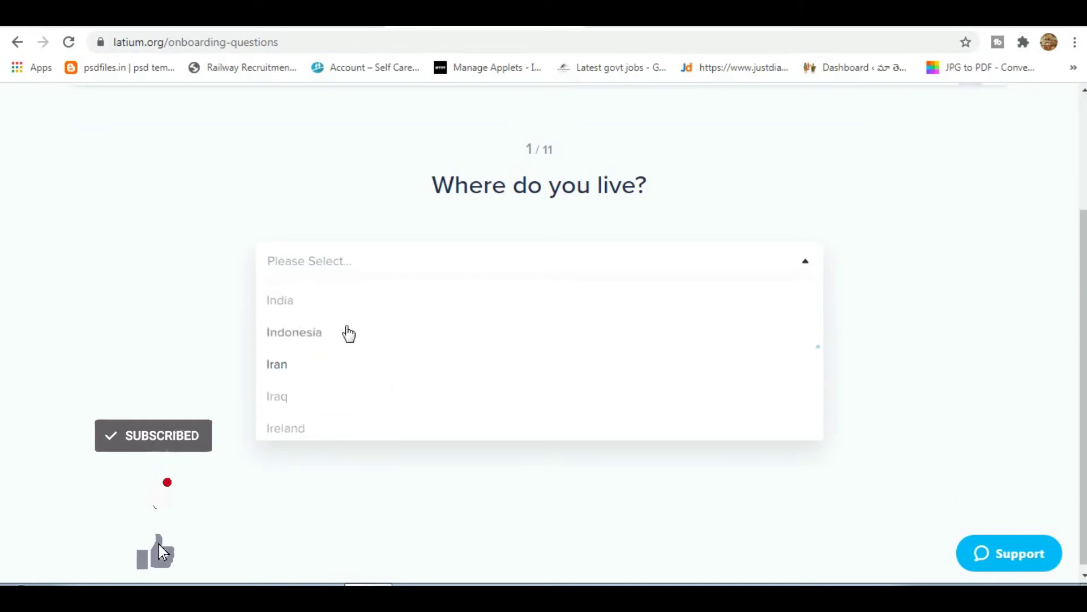
{"action": "left_click", "coordinate": [333, 306]}
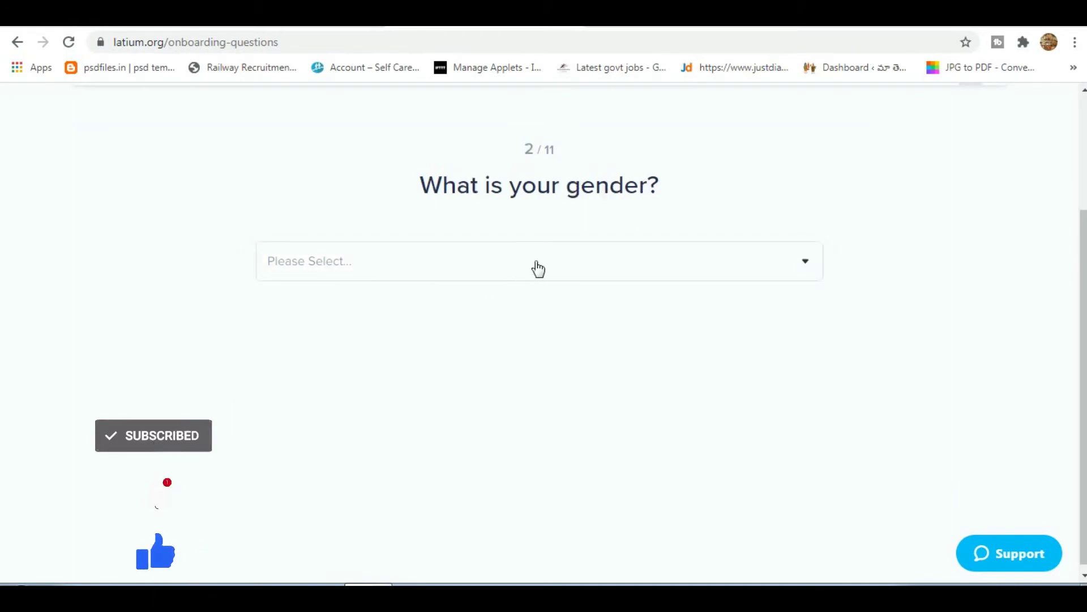
Choose Male as gender and continue with the default birth date.
{"action": "left_click", "coordinate": [538, 269]}
{"action": "left_click", "coordinate": [450, 303]}
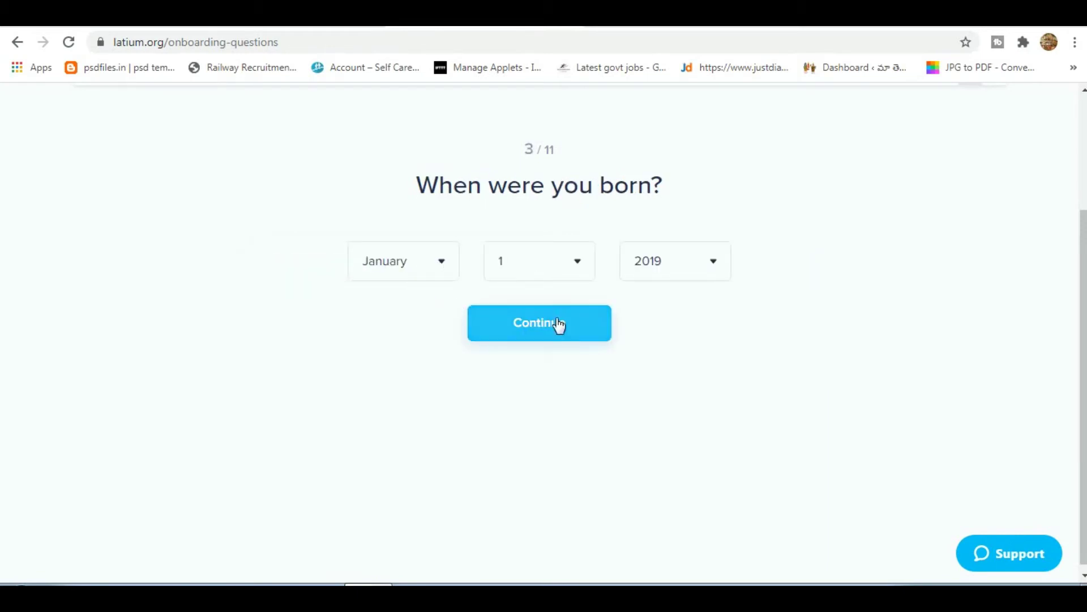
{"action": "left_click", "coordinate": [572, 327]}
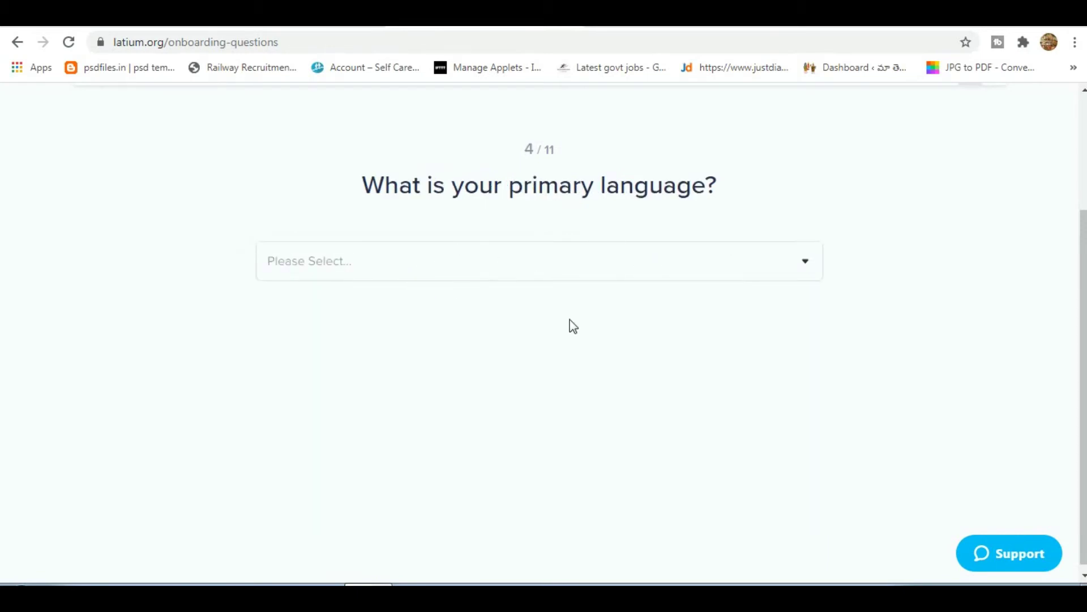
Select Tamil as the primary language.
{"action": "left_click", "coordinate": [517, 280]}
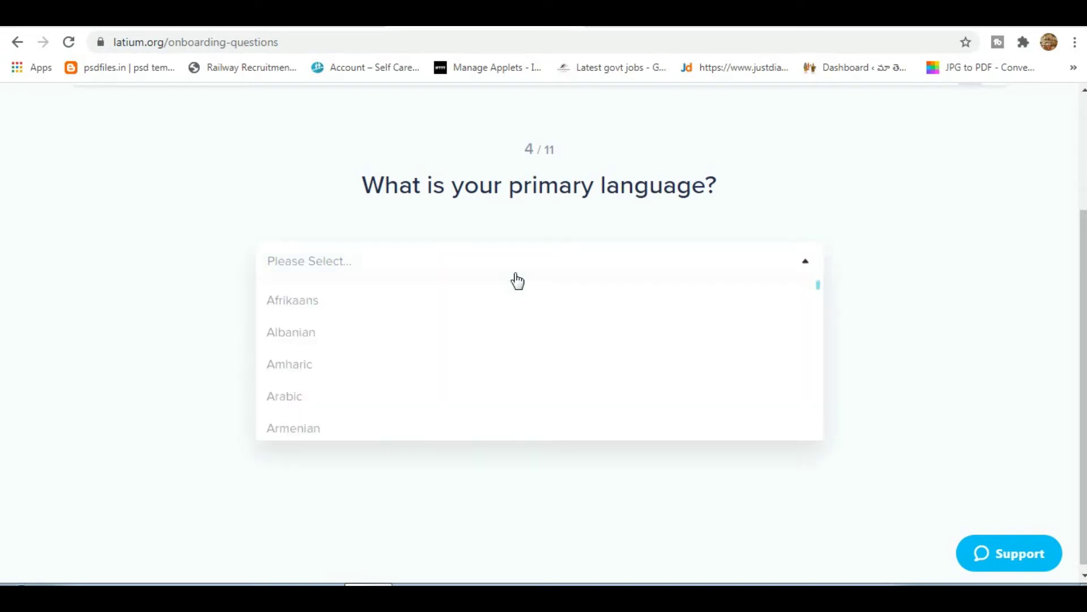
{"action": "scroll", "coordinate": [462, 380], "scroll_direction": "down", "scroll_amount": 10}
{"action": "scroll", "coordinate": [463, 380], "scroll_direction": "down", "scroll_amount": 20}
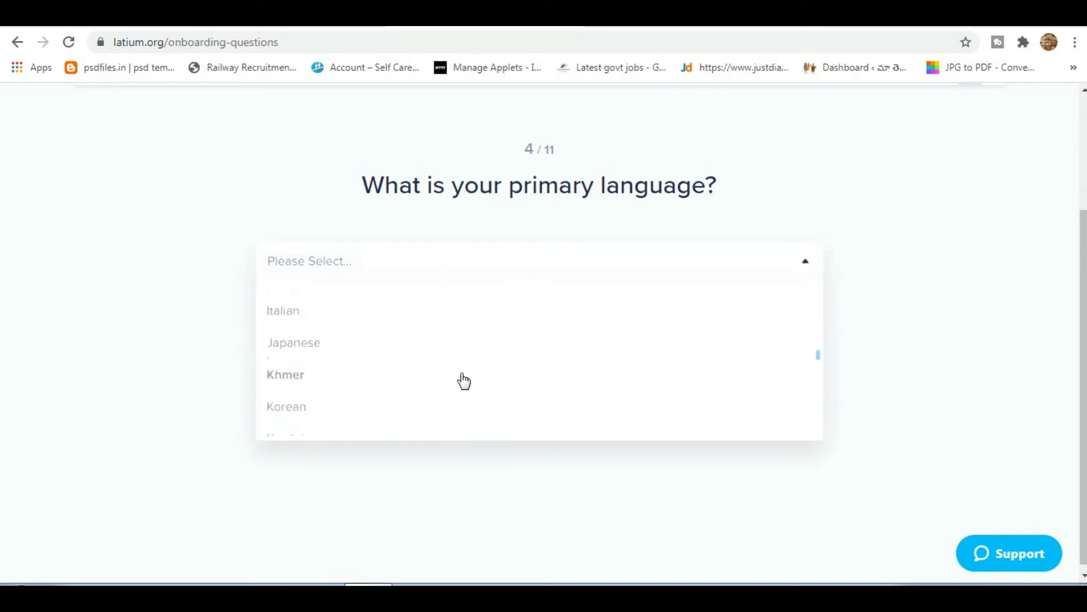
{"action": "scroll", "coordinate": [464, 380], "scroll_direction": "down", "scroll_amount": 4}
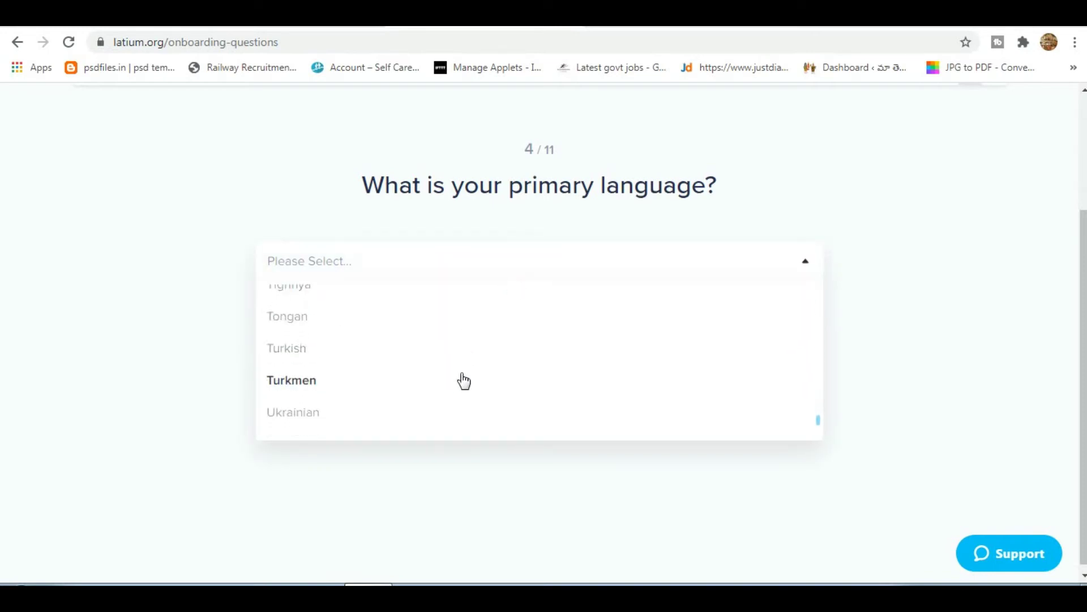
{"action": "scroll", "coordinate": [442, 394], "scroll_direction": "down", "scroll_amount": 1}
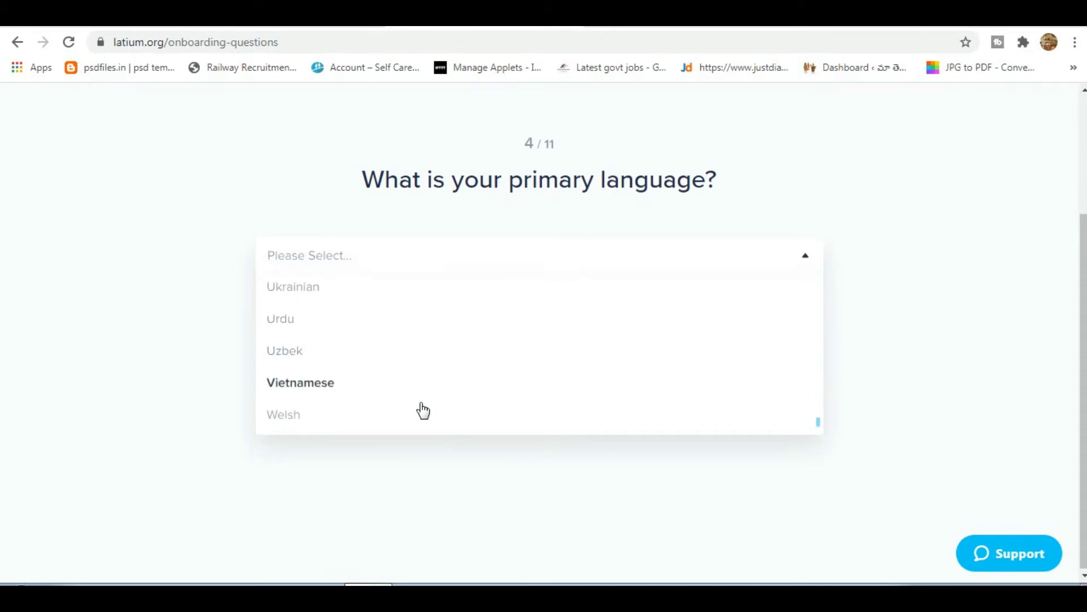
{"action": "scroll", "coordinate": [406, 398], "scroll_direction": "up", "scroll_amount": 3}
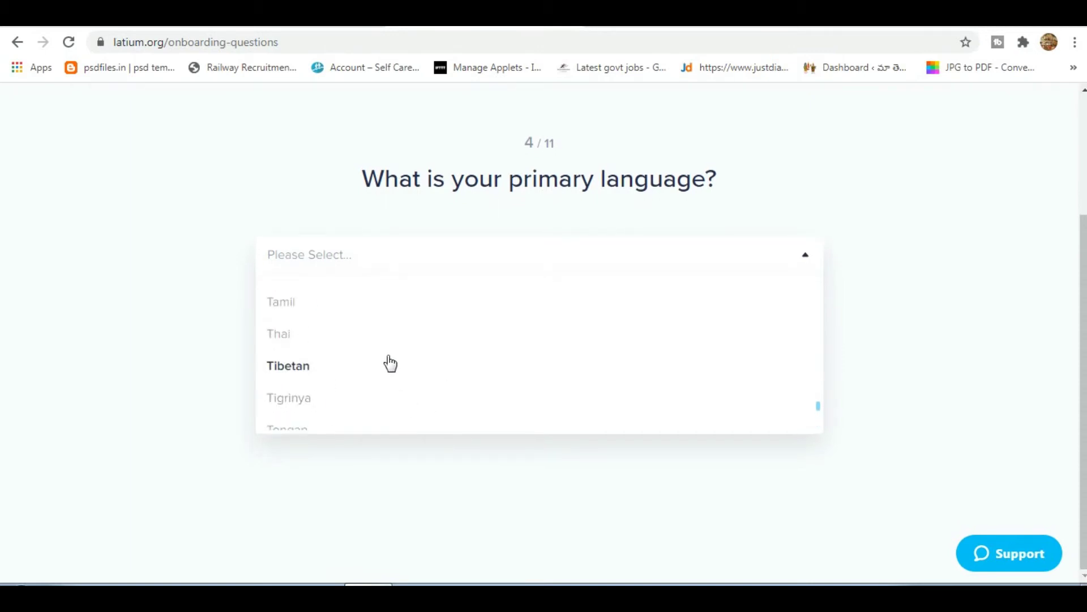
{"action": "scroll", "coordinate": [390, 364], "scroll_direction": "up", "scroll_amount": 1}
{"action": "left_click", "coordinate": [342, 389]}
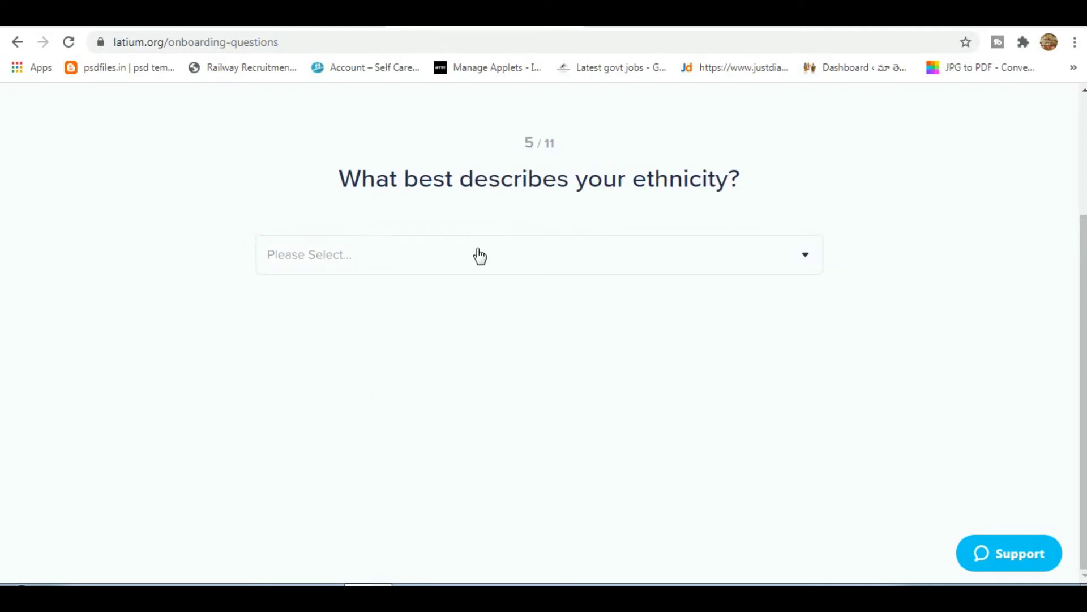
Answer ethnicity with Other and employment status with Self-employed part-time.
{"action": "left_click", "coordinate": [498, 256]}
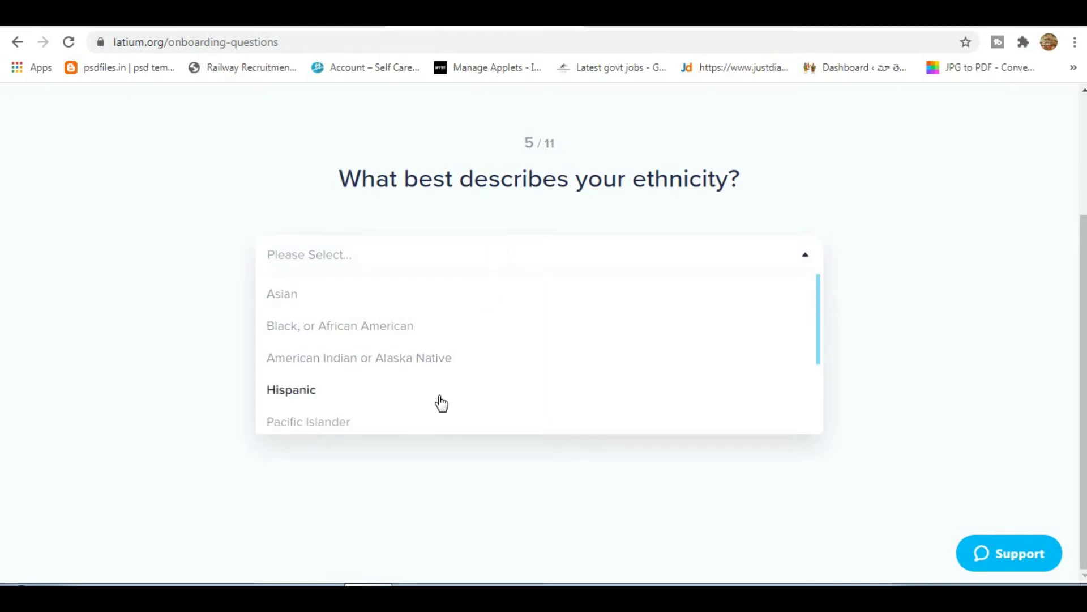
{"action": "scroll", "coordinate": [441, 403], "scroll_direction": "down", "scroll_amount": 2}
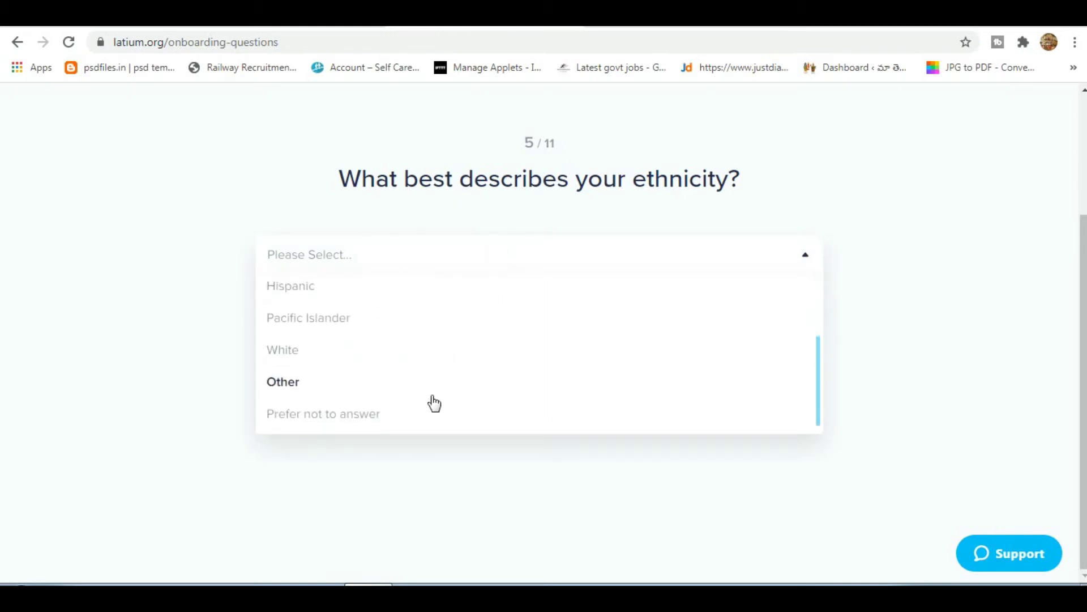
{"action": "left_click", "coordinate": [372, 389]}
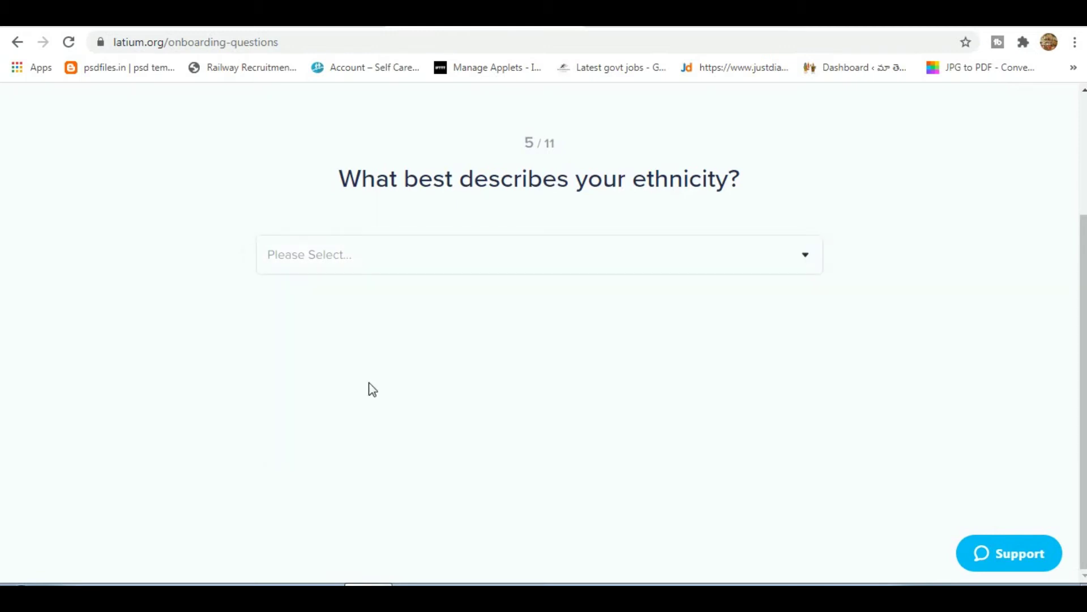
{"action": "left_click", "coordinate": [475, 270]}
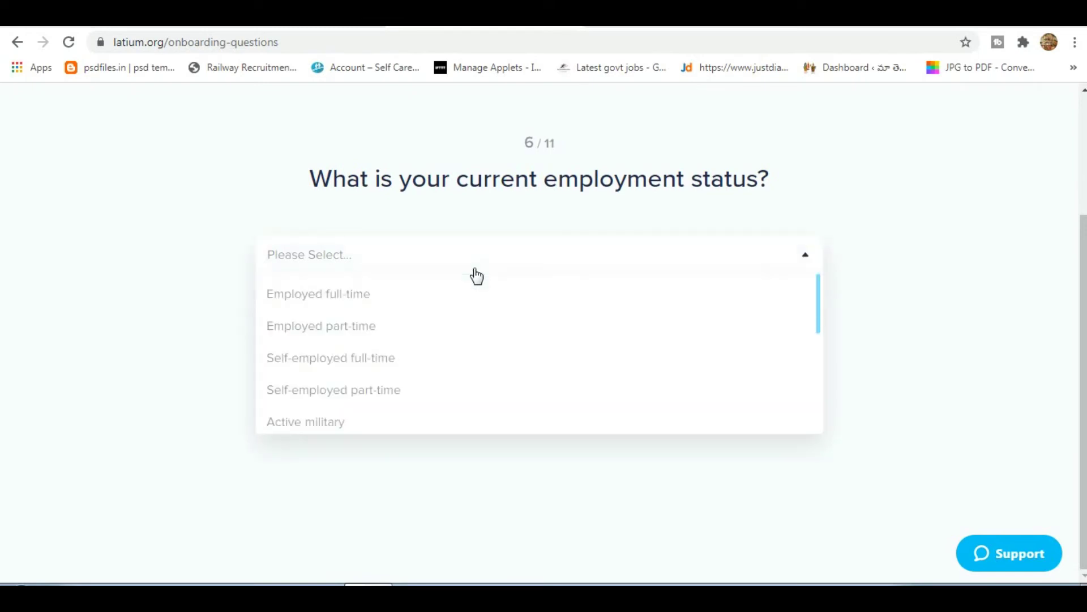
{"action": "left_click", "coordinate": [361, 395]}
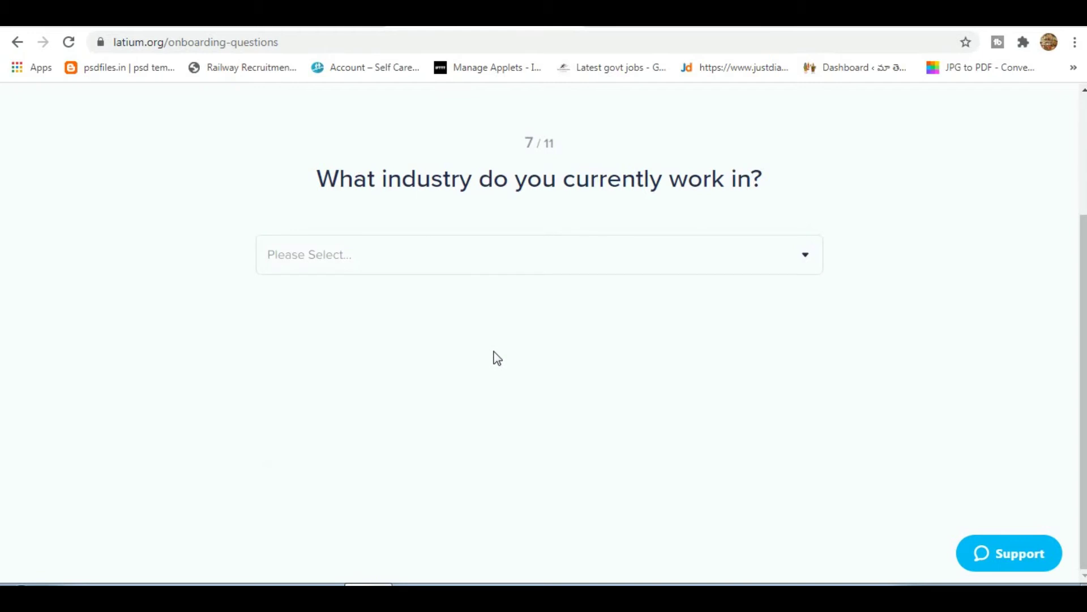
Answer the industry question with 'I don't work'.
{"action": "left_click", "coordinate": [528, 268]}
{"action": "scroll", "coordinate": [440, 417], "scroll_direction": "down", "scroll_amount": 6}
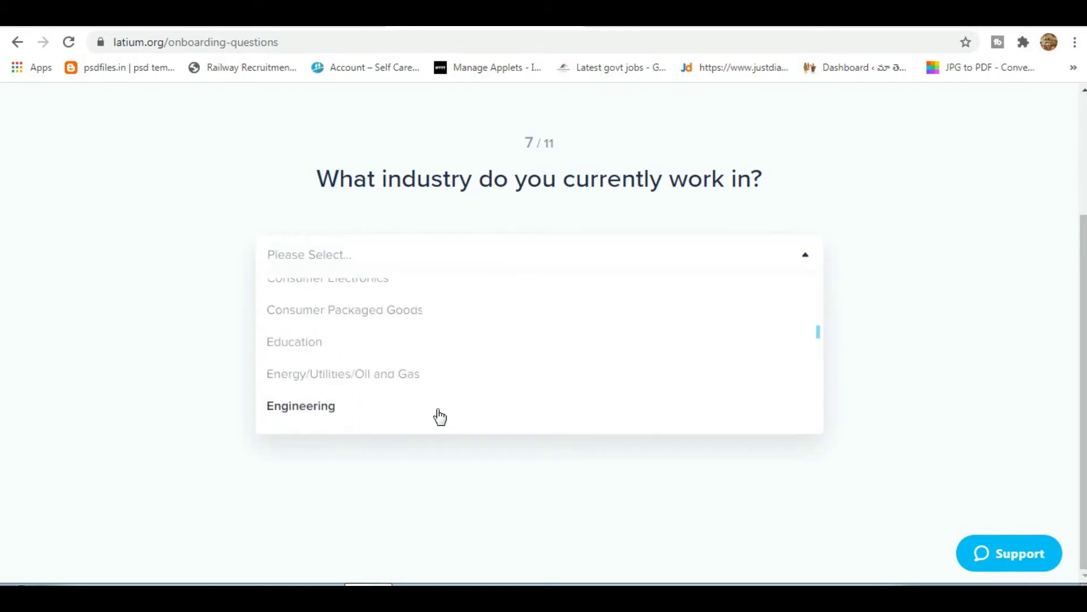
{"action": "scroll", "coordinate": [440, 418], "scroll_direction": "down", "scroll_amount": 15}
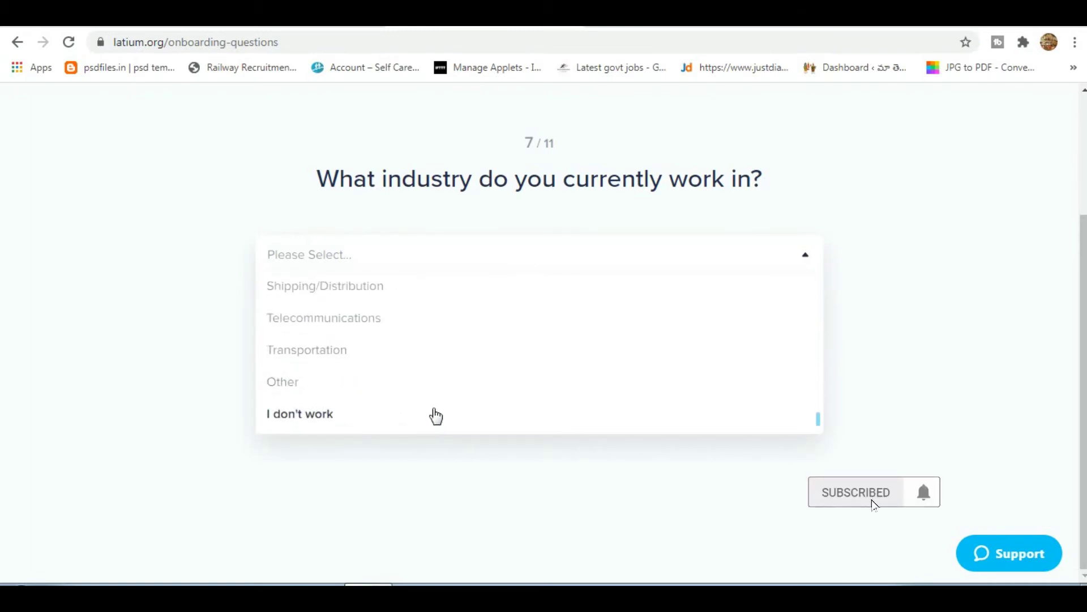
{"action": "left_click", "coordinate": [315, 417]}
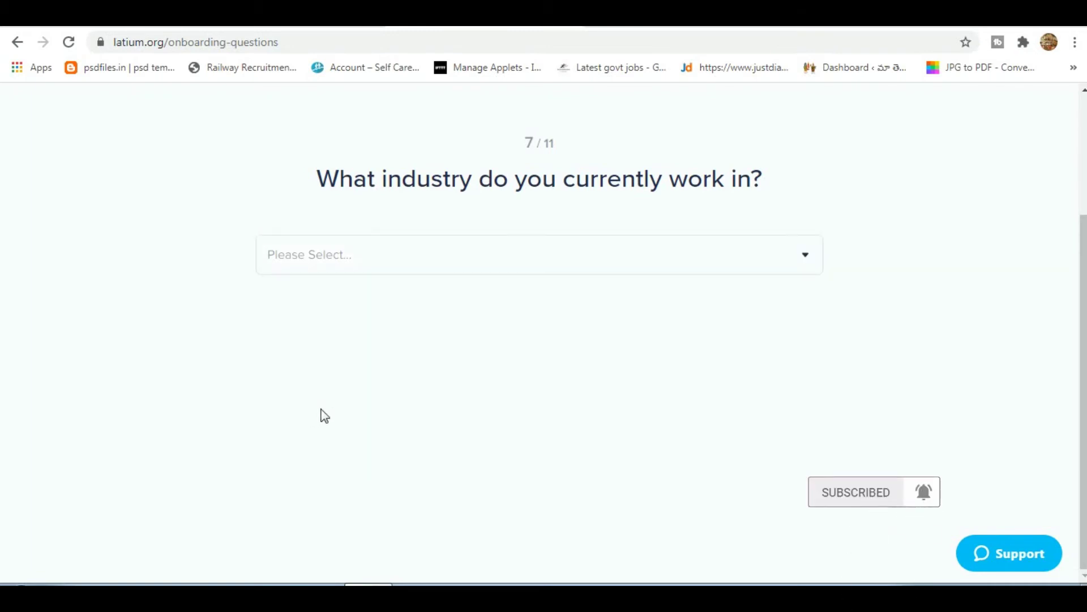
Set marital status to 'Single, never married' and education to High school graduate.
{"action": "left_click", "coordinate": [510, 271]}
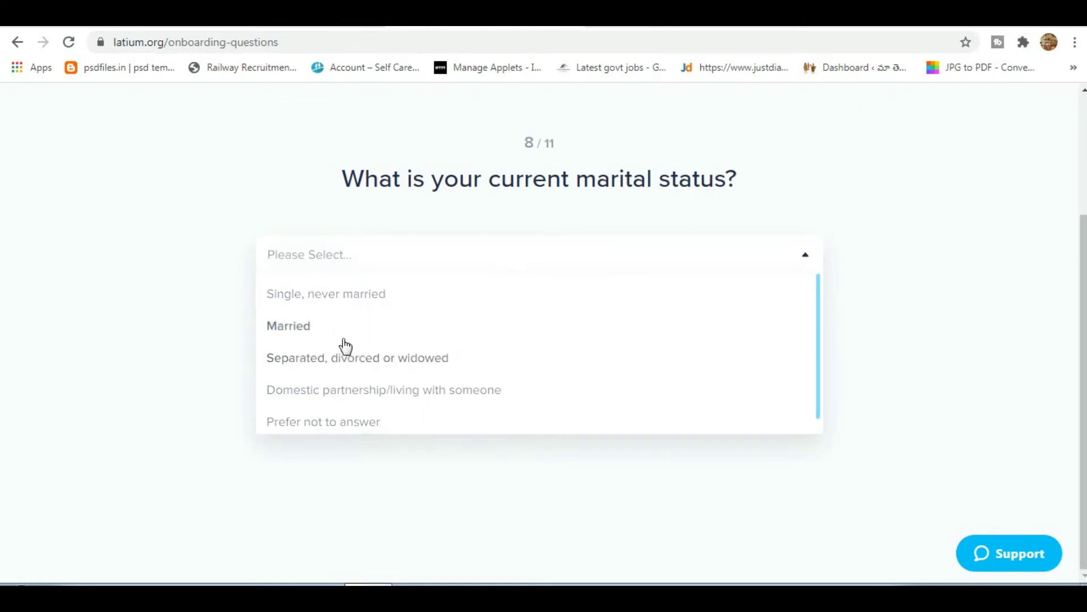
{"action": "left_click", "coordinate": [353, 306]}
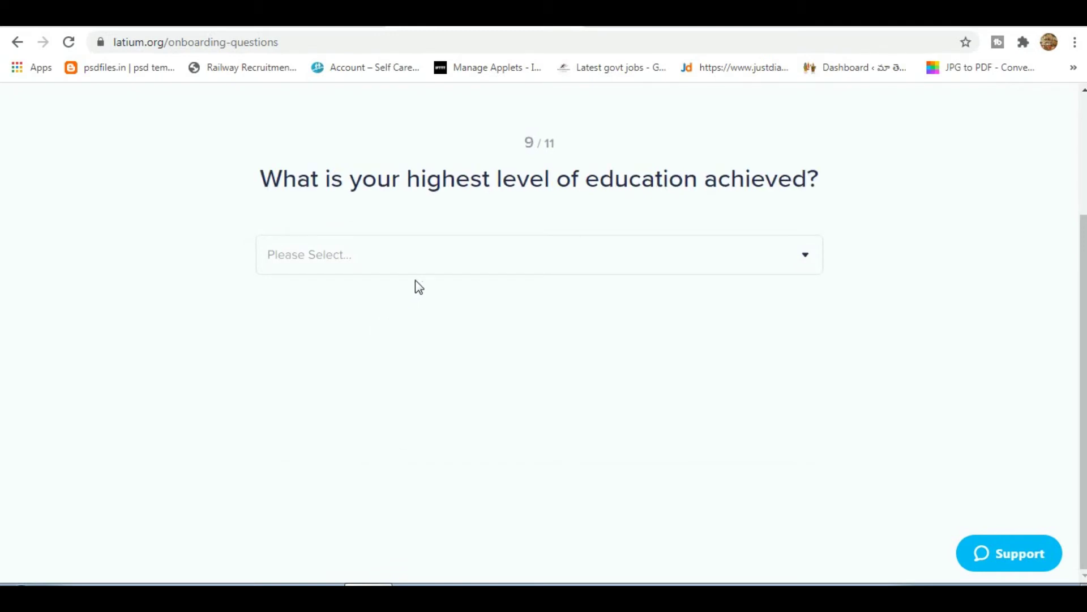
{"action": "left_click", "coordinate": [451, 252]}
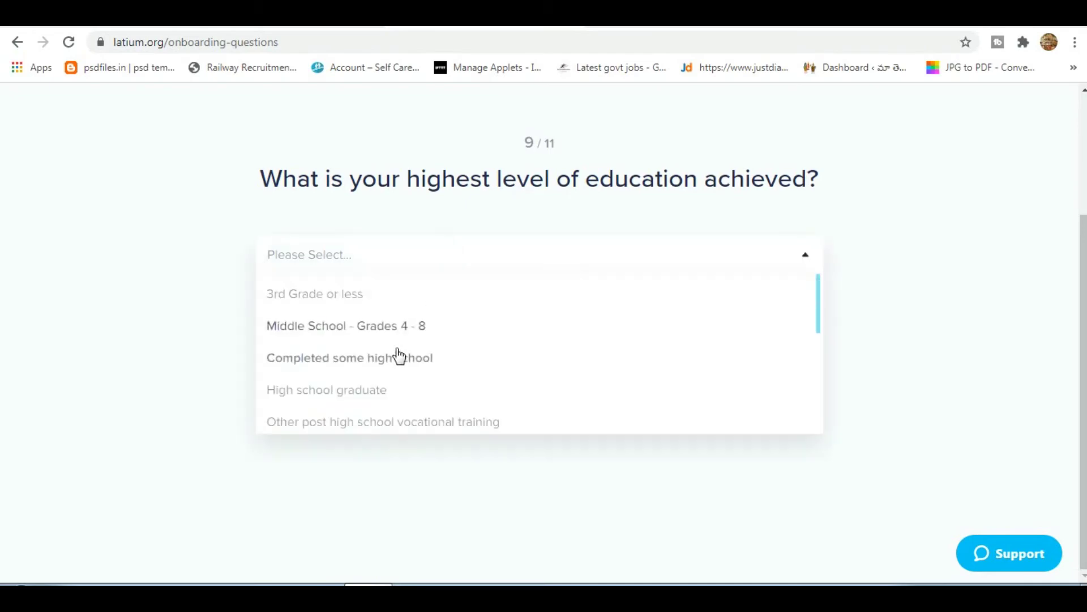
{"action": "left_click", "coordinate": [363, 403]}
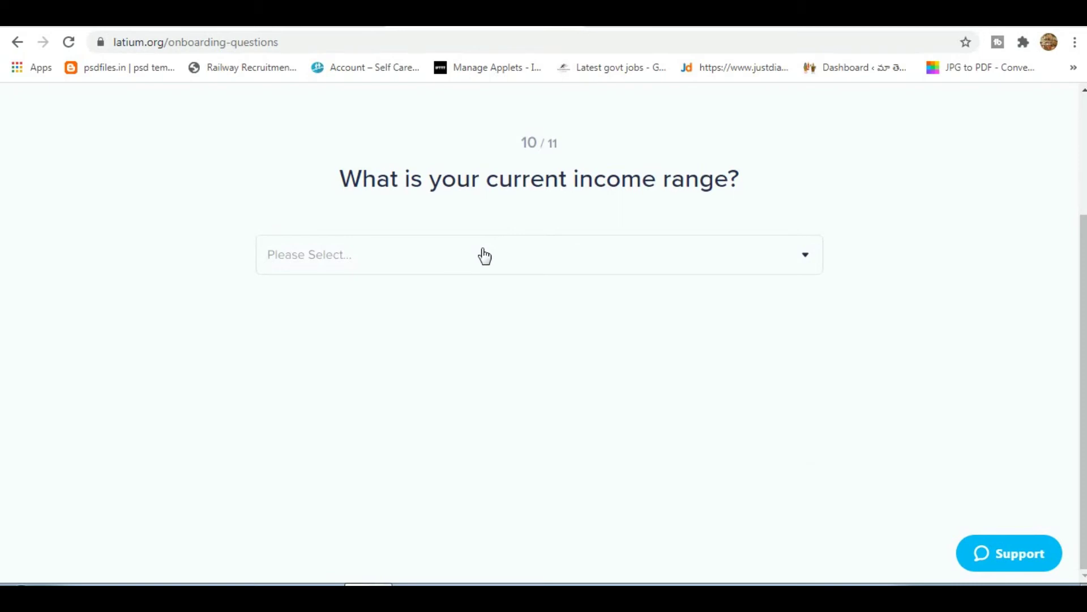
Pick an income range answer to reach the Postal Code question.
{"action": "left_click", "coordinate": [485, 256]}
{"action": "scroll", "coordinate": [405, 396], "scroll_direction": "down", "scroll_amount": 4}
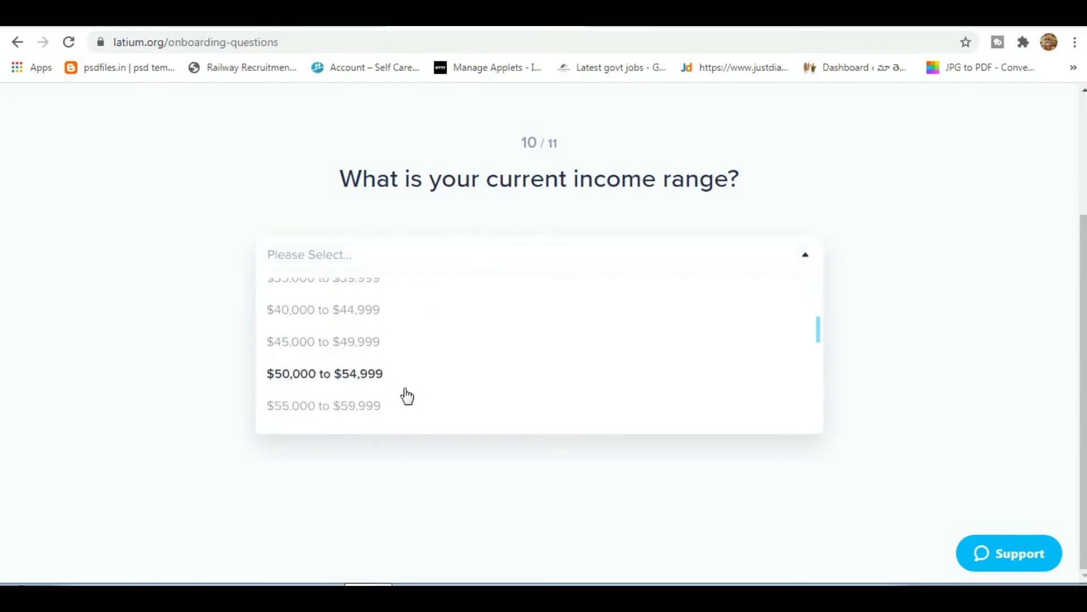
{"action": "scroll", "coordinate": [405, 396], "scroll_direction": "up", "scroll_amount": 5}
{"action": "left_click", "coordinate": [375, 295]}
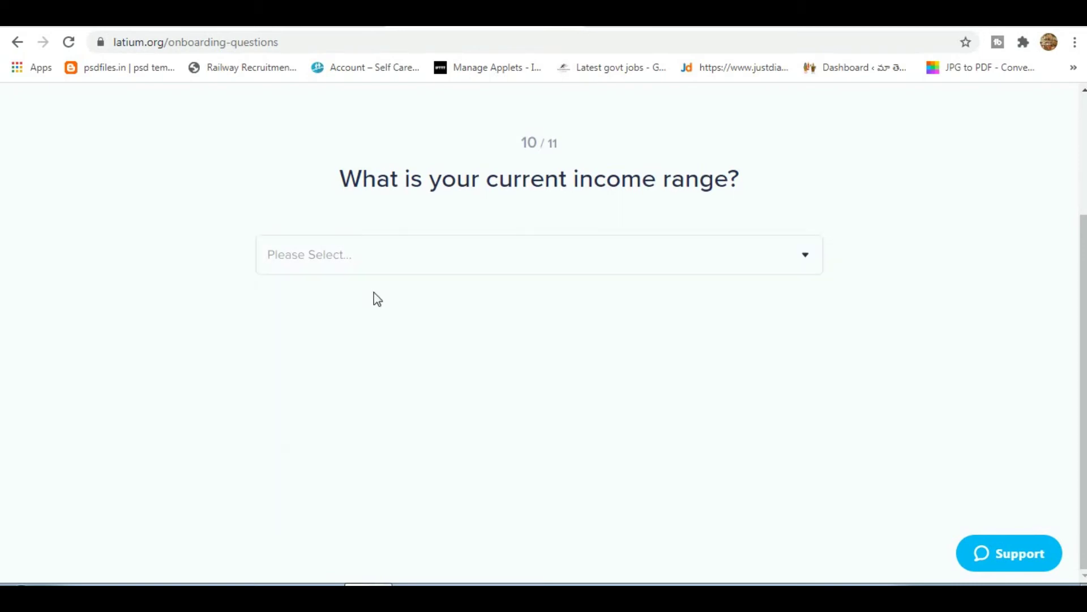
Submit the suggested postal code and choose Start Earning Now to reach Featured Projects.
{"action": "left_click", "coordinate": [542, 260]}
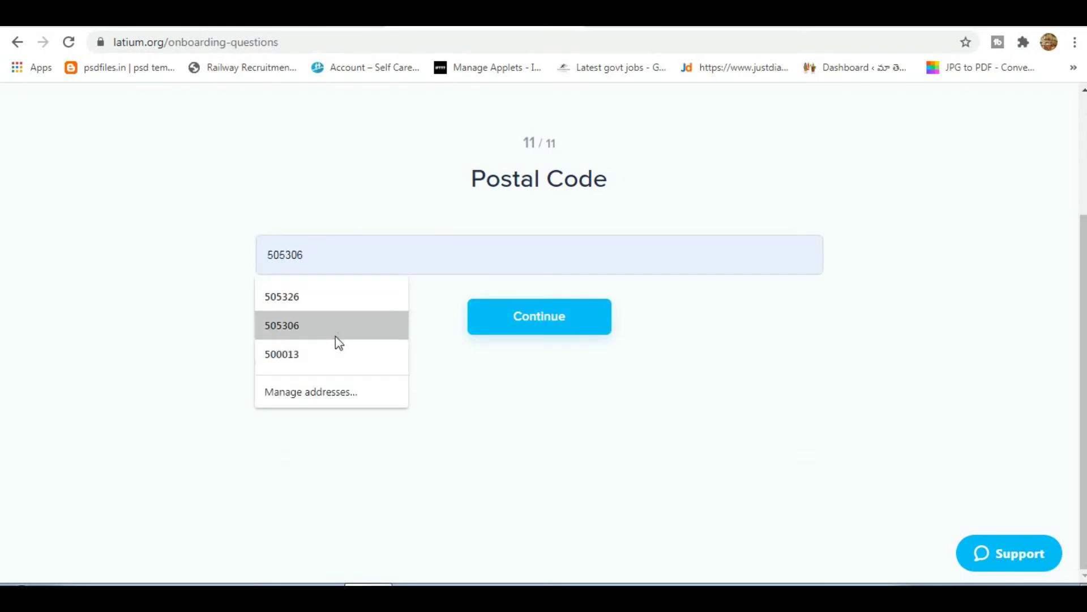
{"action": "left_click", "coordinate": [372, 297]}
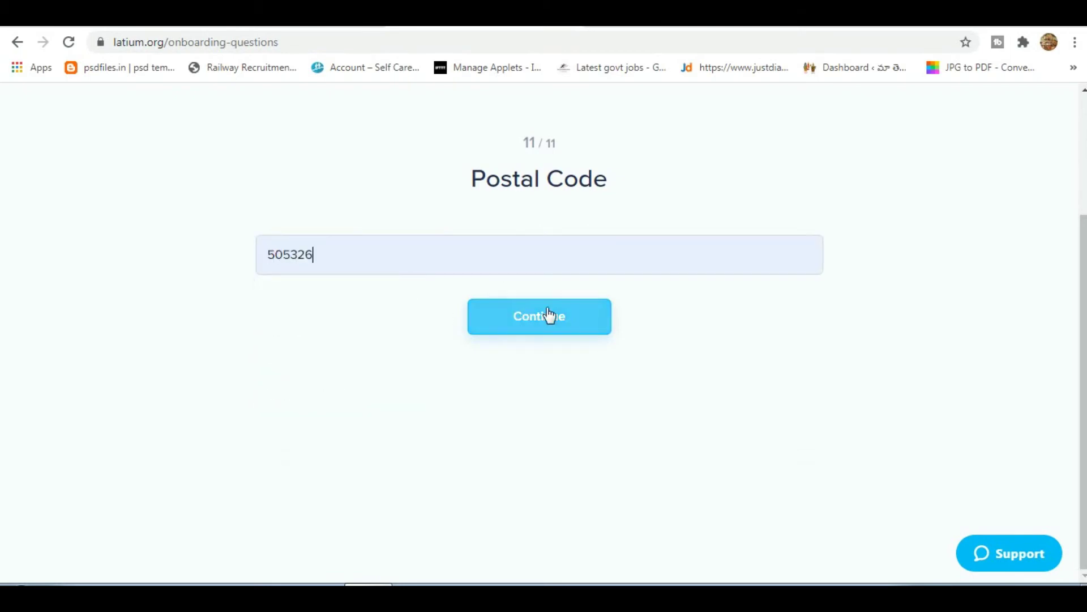
{"action": "left_click", "coordinate": [553, 316]}
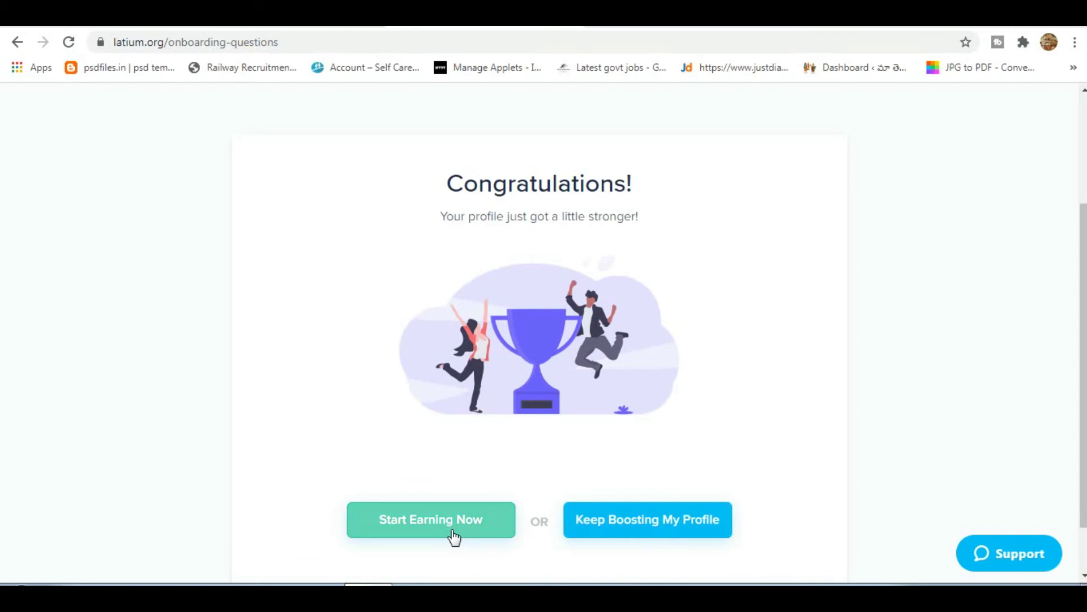
{"action": "left_click", "coordinate": [453, 535]}
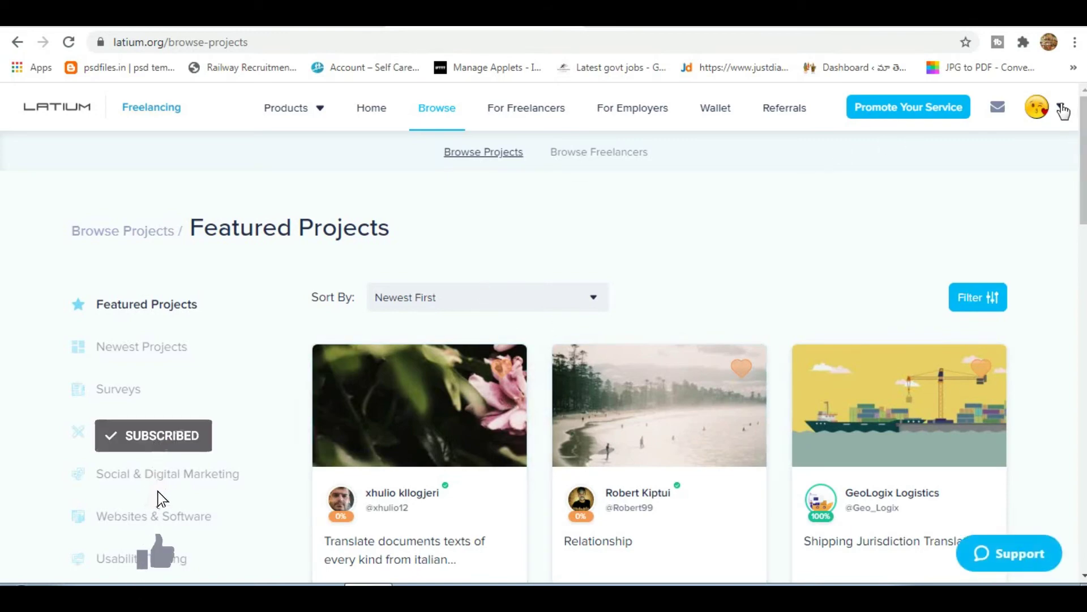
{"action": "left_click", "coordinate": [1061, 109]}
{"action": "left_click", "coordinate": [970, 162]}
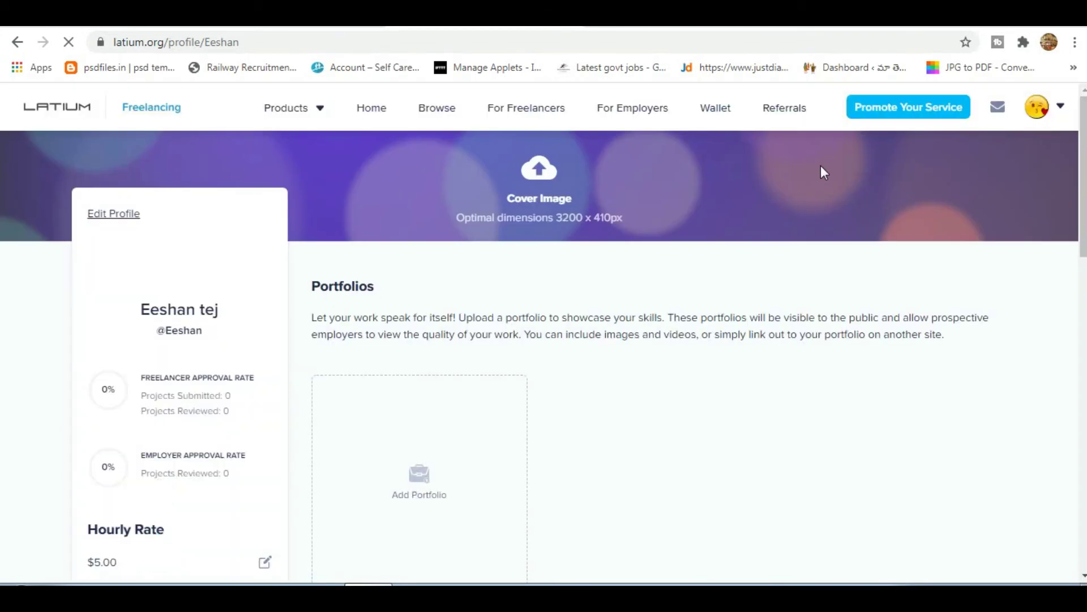
{"action": "scroll", "coordinate": [303, 427], "scroll_direction": "down", "scroll_amount": 7}
{"action": "scroll", "coordinate": [303, 428], "scroll_direction": "down", "scroll_amount": 10}
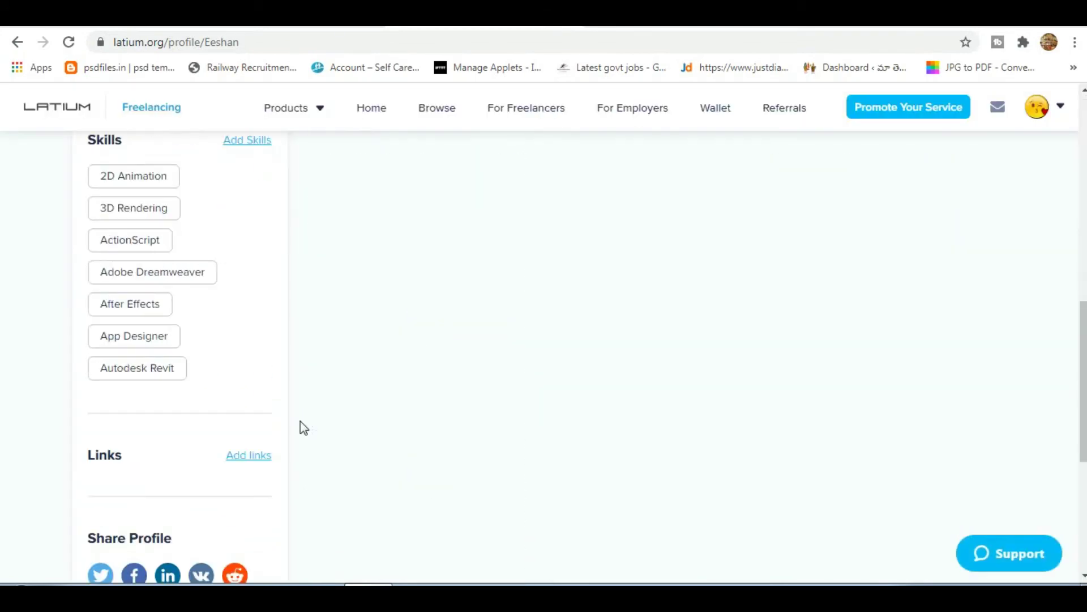
{"action": "scroll", "coordinate": [303, 427], "scroll_direction": "up", "scroll_amount": 17}
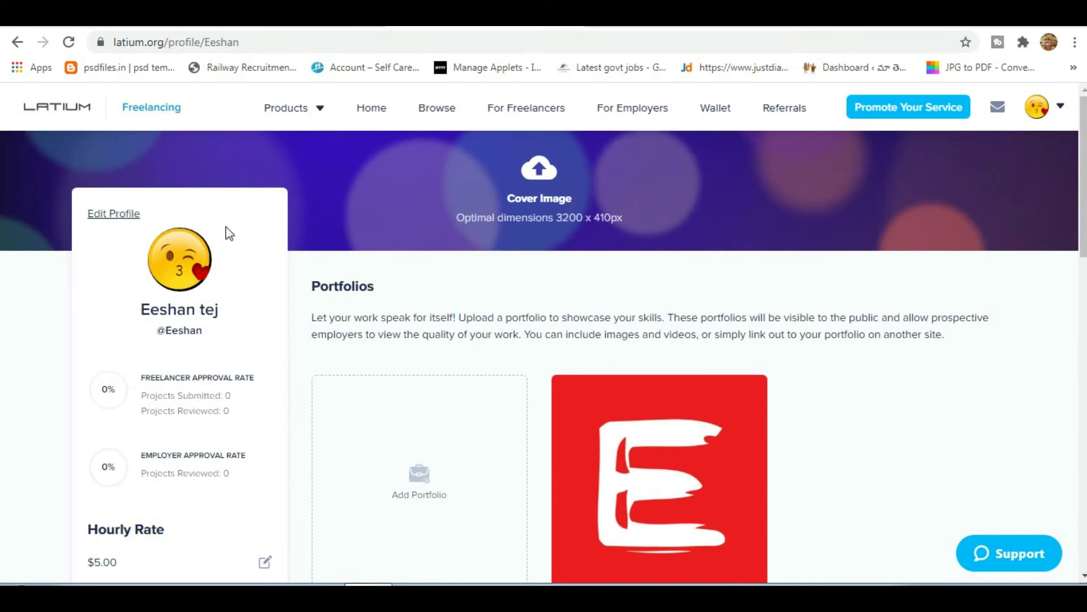
{"action": "left_click", "coordinate": [17, 42]}
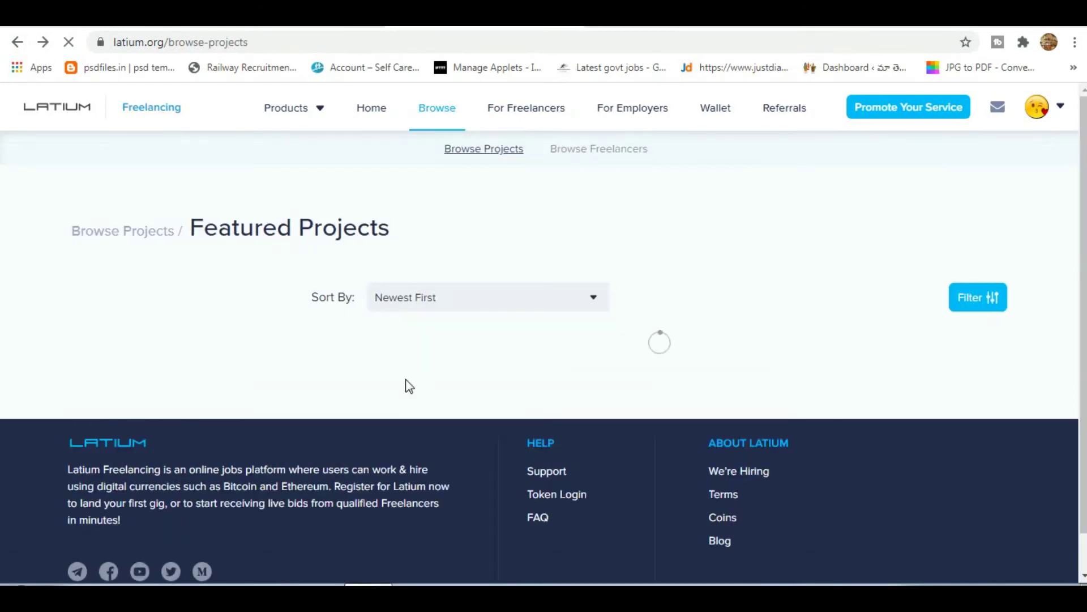
{"action": "scroll", "coordinate": [441, 395], "scroll_direction": "down", "scroll_amount": 5}
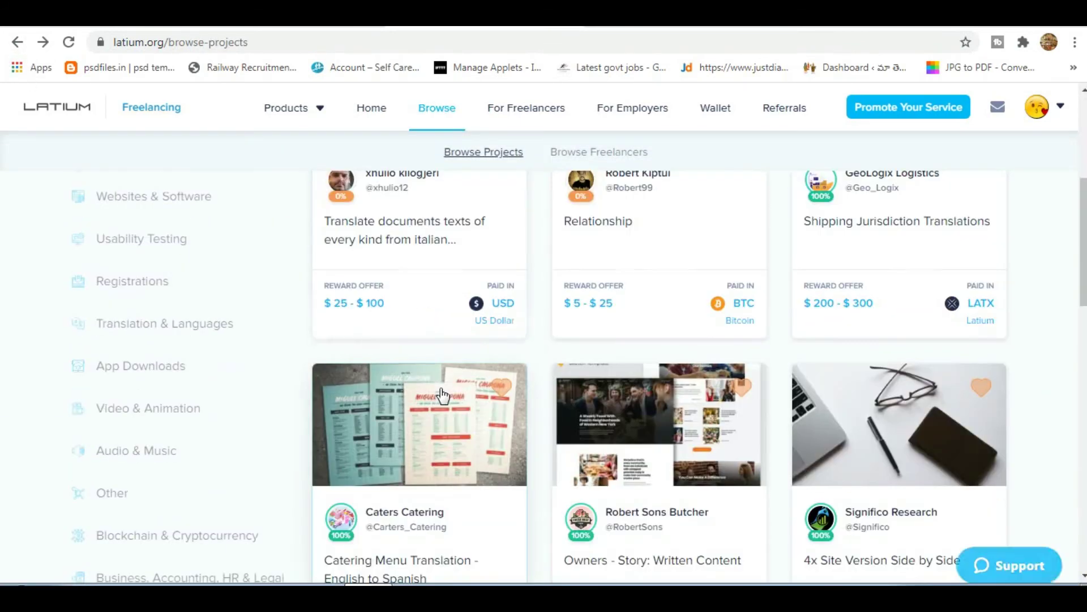
{"action": "scroll", "coordinate": [440, 395], "scroll_direction": "down", "scroll_amount": 8}
{"action": "scroll", "coordinate": [440, 395], "scroll_direction": "up", "scroll_amount": 10}
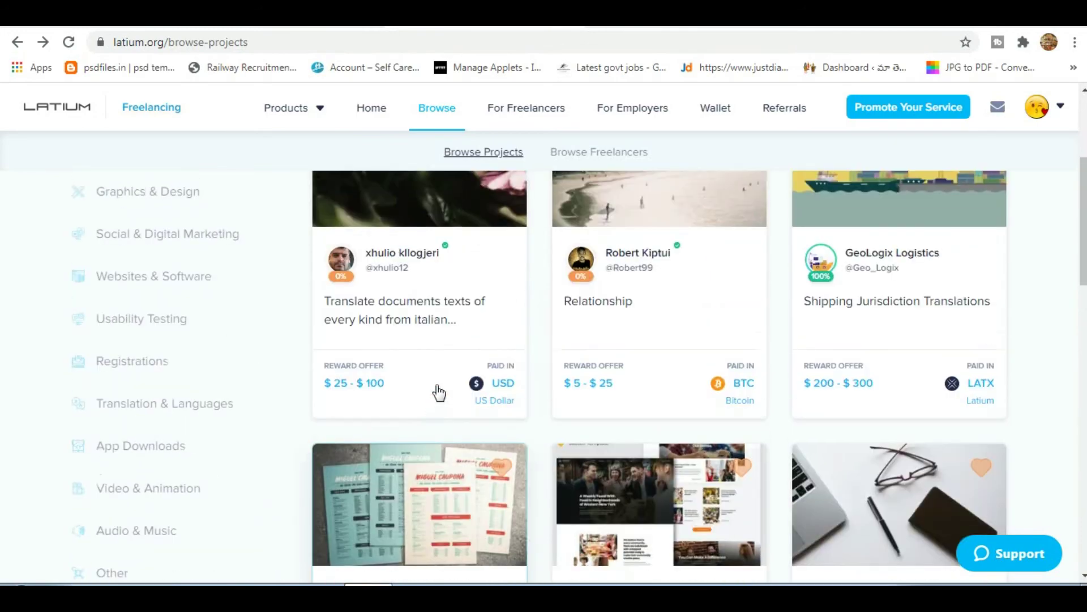
{"action": "scroll", "coordinate": [187, 369], "scroll_direction": "up", "scroll_amount": 2}
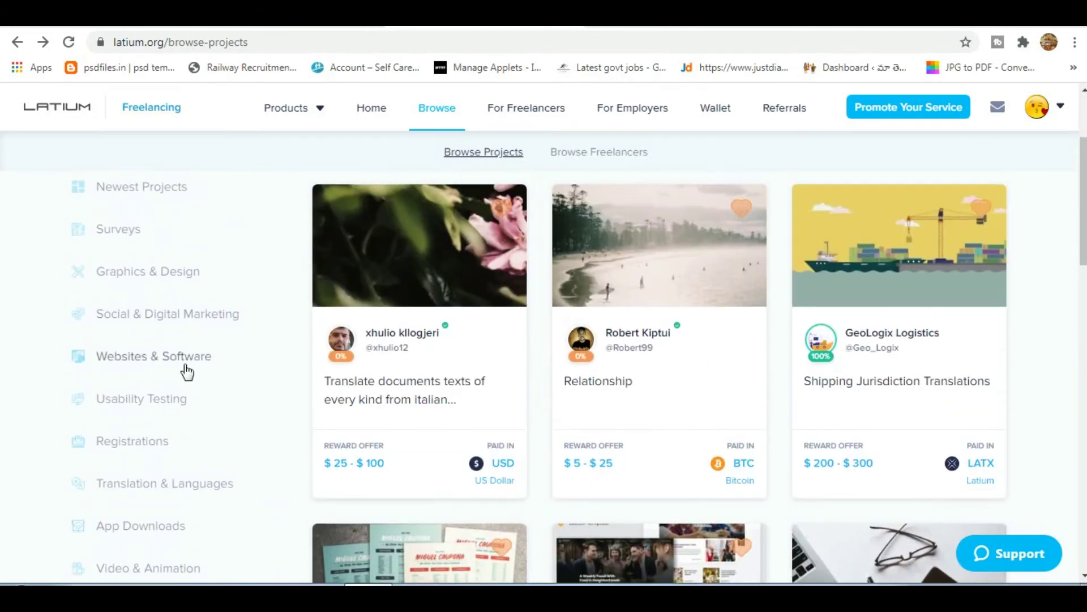
{"action": "scroll", "coordinate": [138, 408], "scroll_direction": "down", "scroll_amount": 2}
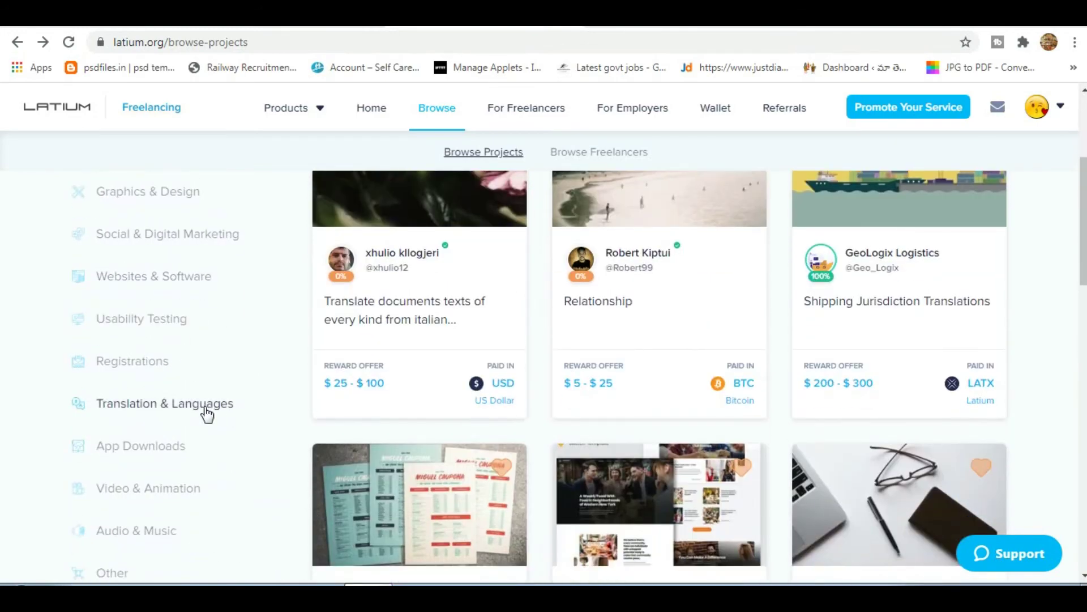
{"action": "scroll", "coordinate": [216, 494], "scroll_direction": "down", "scroll_amount": 1}
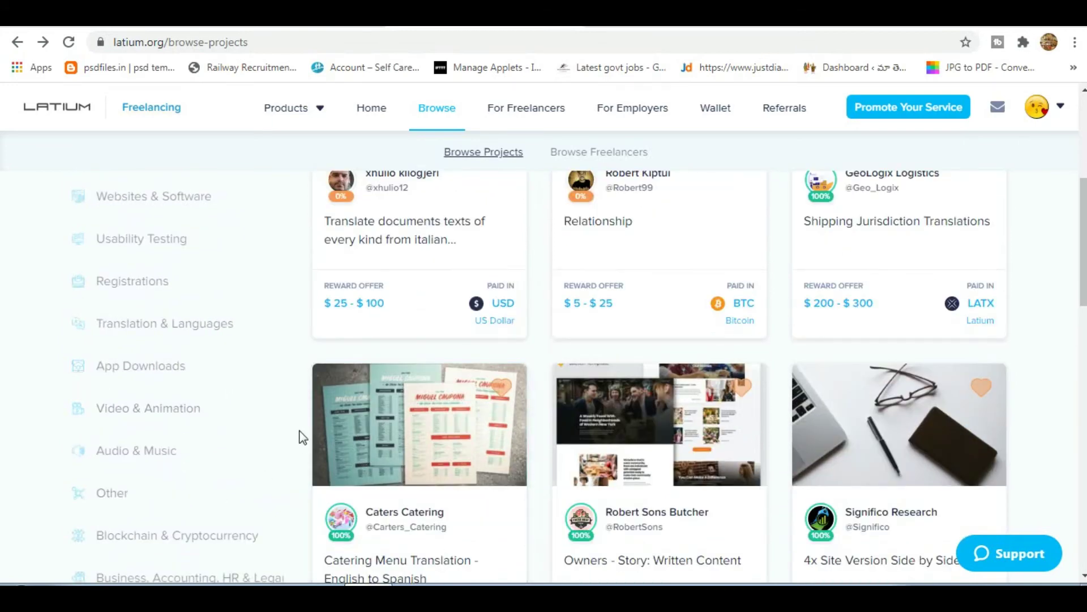
Filter Browse Projects to the Translation & Languages category and scroll its listings.
{"action": "scroll", "coordinate": [300, 436], "scroll_direction": "up", "scroll_amount": 1}
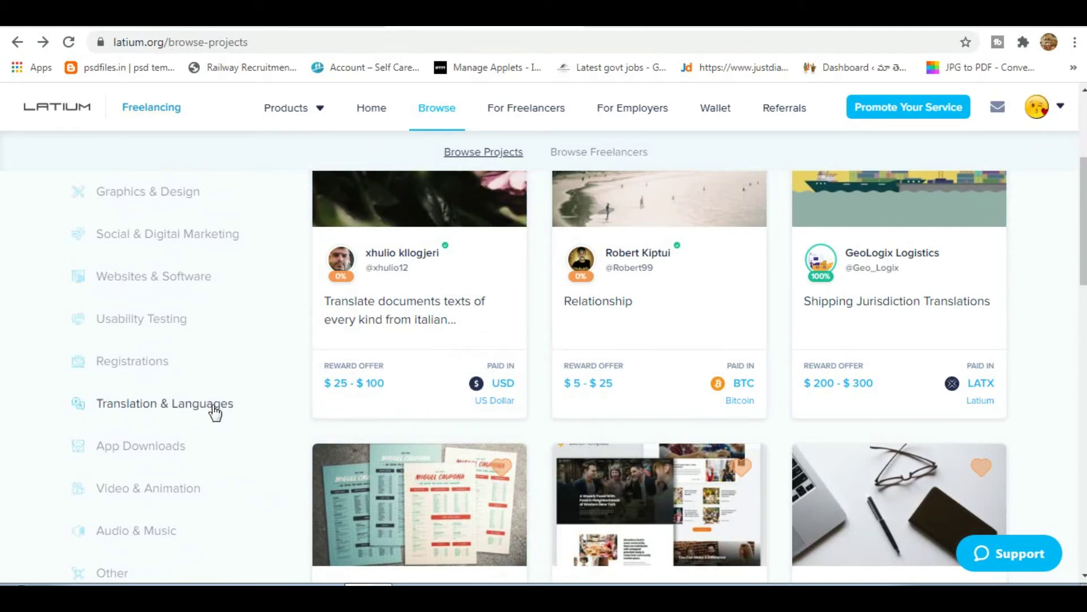
{"action": "left_click", "coordinate": [213, 411]}
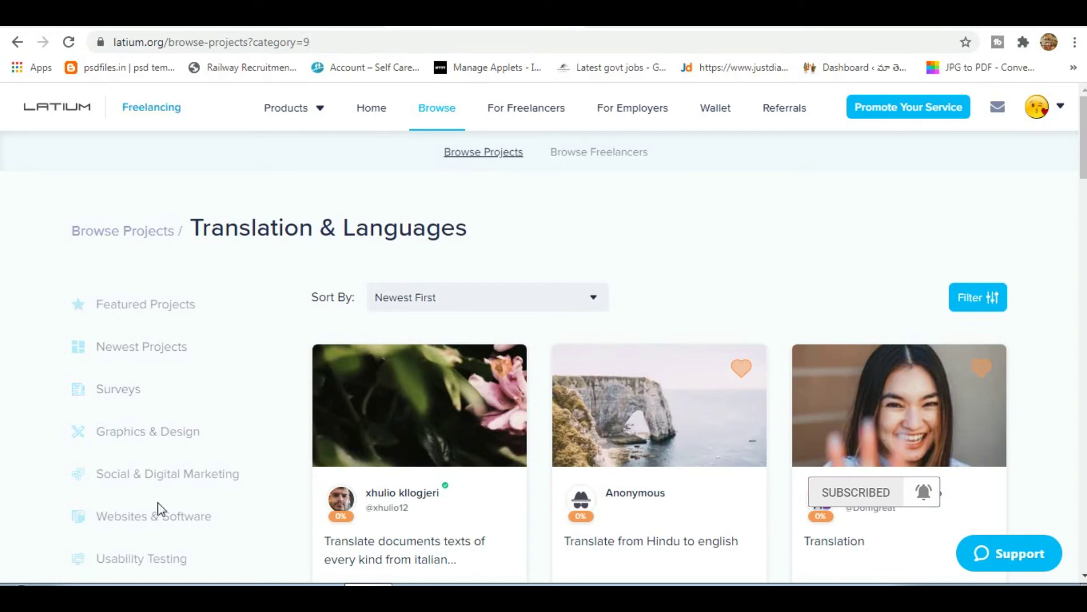
{"action": "scroll", "coordinate": [150, 481], "scroll_direction": "down", "scroll_amount": 1}
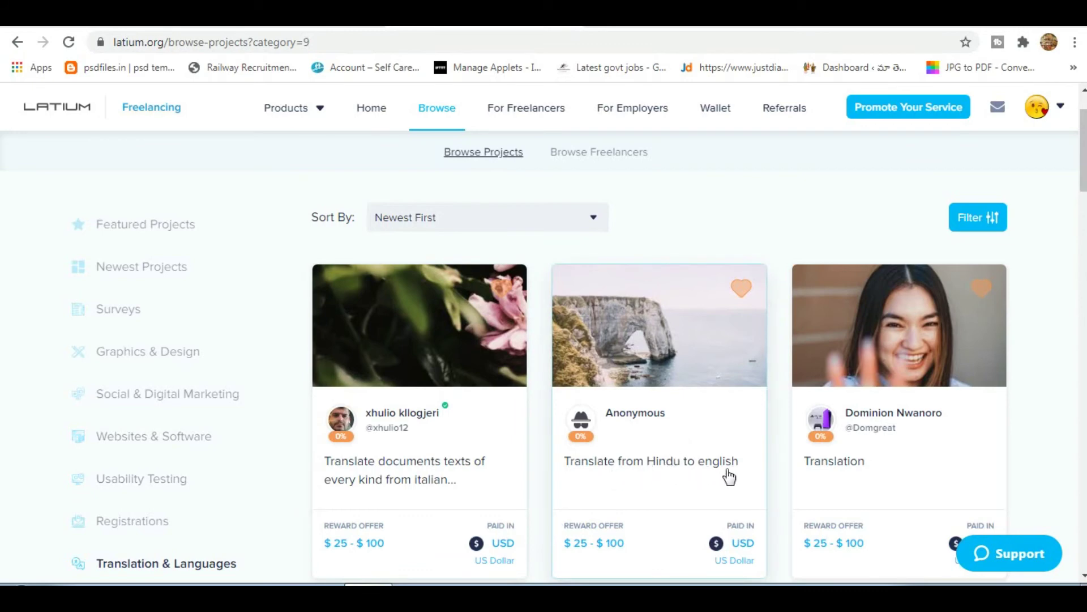
{"action": "scroll", "coordinate": [730, 477], "scroll_direction": "down", "scroll_amount": 1}
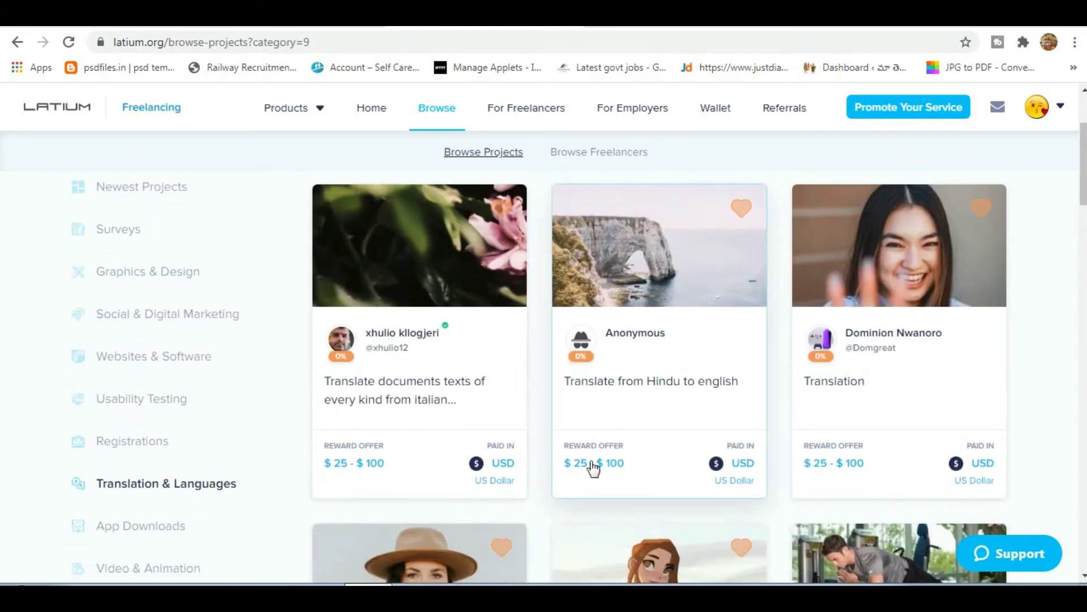
Open the 'Translate from Hindu to english' project and review its Place A Bid form.
{"action": "left_click", "coordinate": [656, 385]}
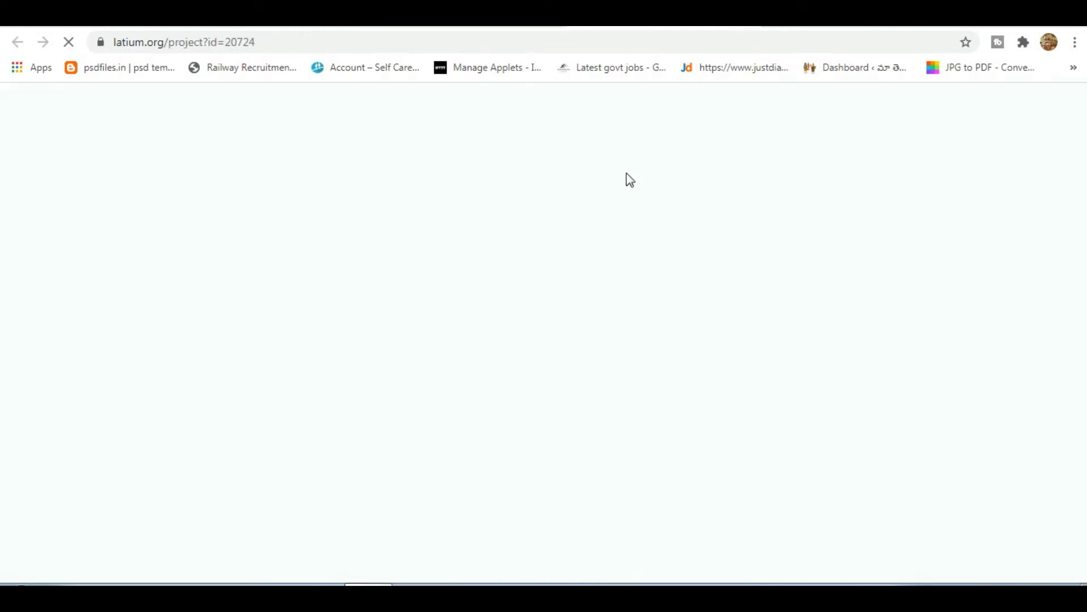
{"action": "scroll", "coordinate": [382, 418], "scroll_direction": "down", "scroll_amount": 5}
{"action": "scroll", "coordinate": [382, 417], "scroll_direction": "up", "scroll_amount": 5}
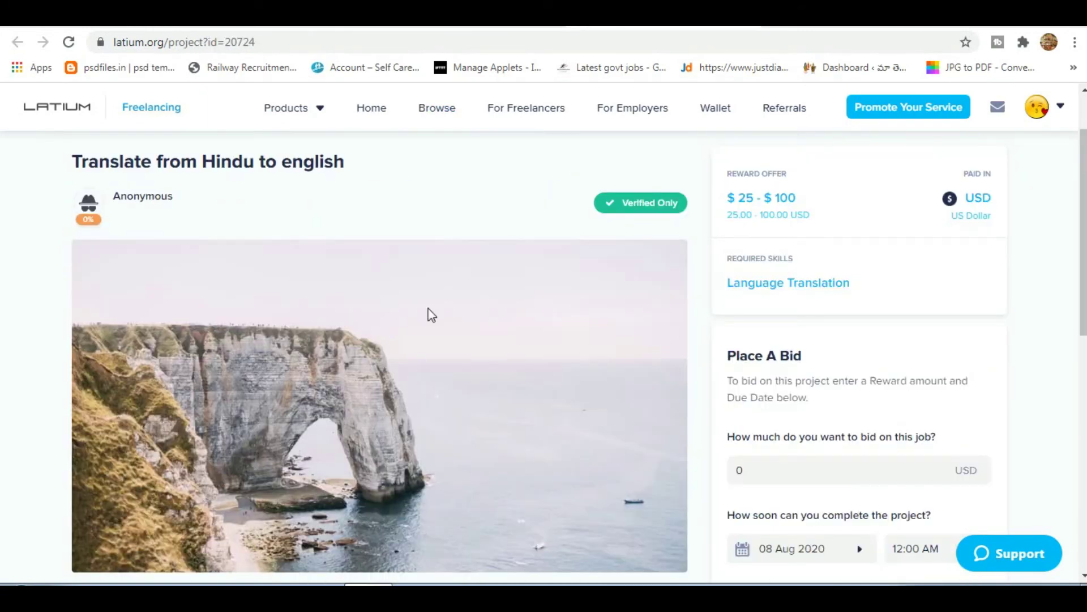
{"action": "scroll", "coordinate": [535, 349], "scroll_direction": "down", "scroll_amount": 5}
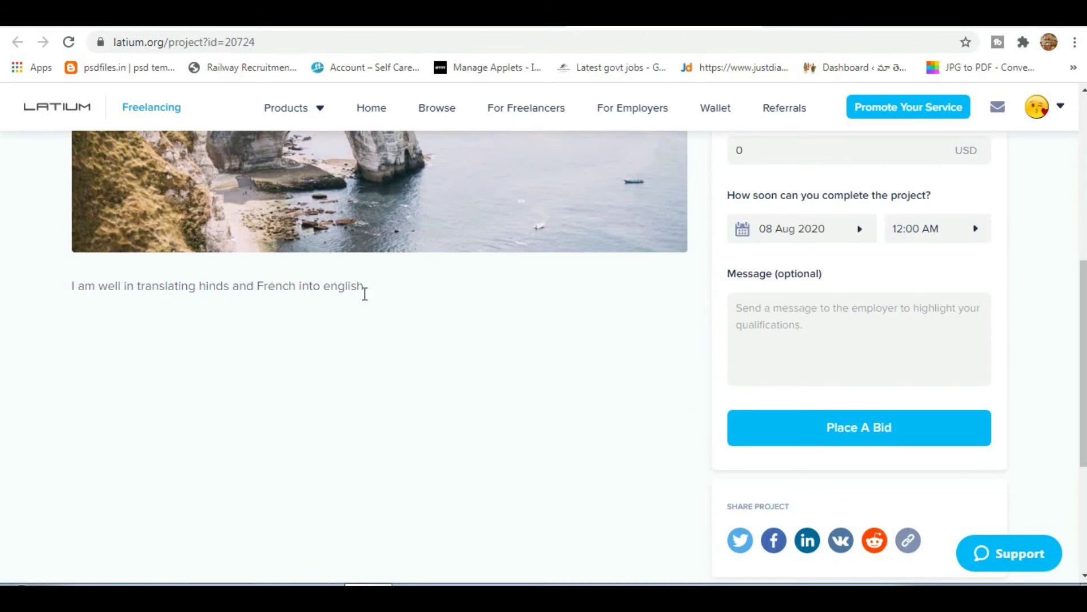
{"action": "scroll", "coordinate": [133, 321], "scroll_direction": "up", "scroll_amount": 5}
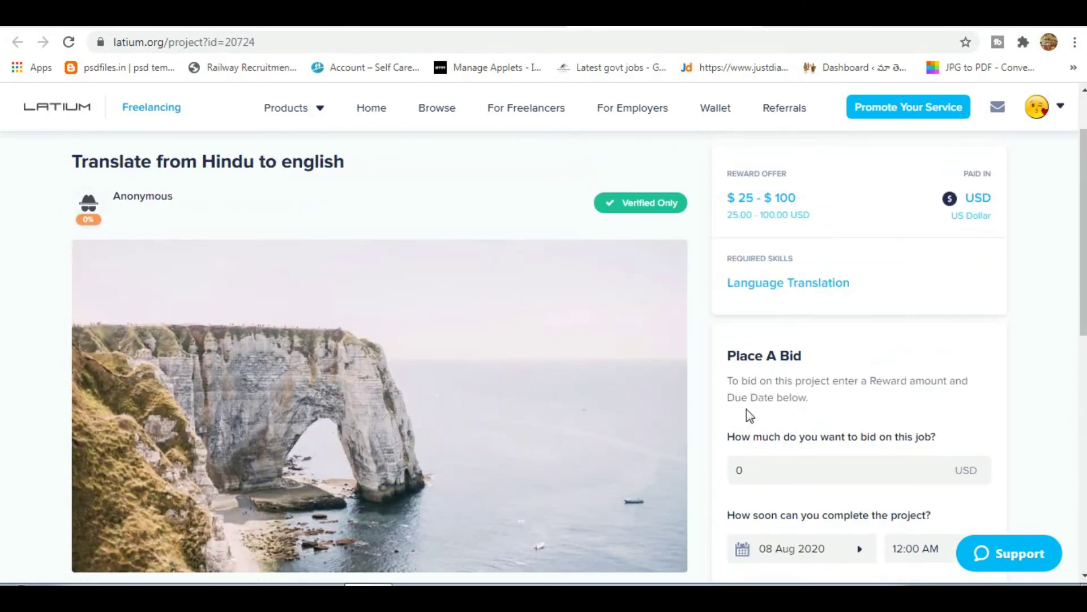
{"action": "scroll", "coordinate": [793, 387], "scroll_direction": "down", "scroll_amount": 1}
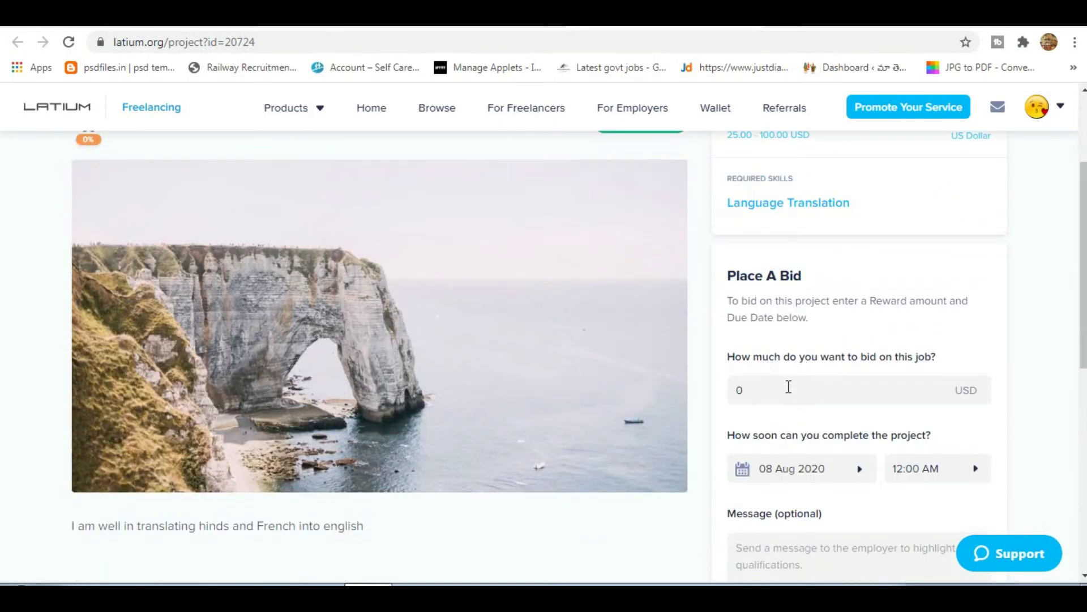
{"action": "scroll", "coordinate": [806, 387], "scroll_direction": "down", "scroll_amount": 1}
Select the bid amount field, look over the bid form, then open a new browser tab.
{"action": "left_click", "coordinate": [799, 310]}
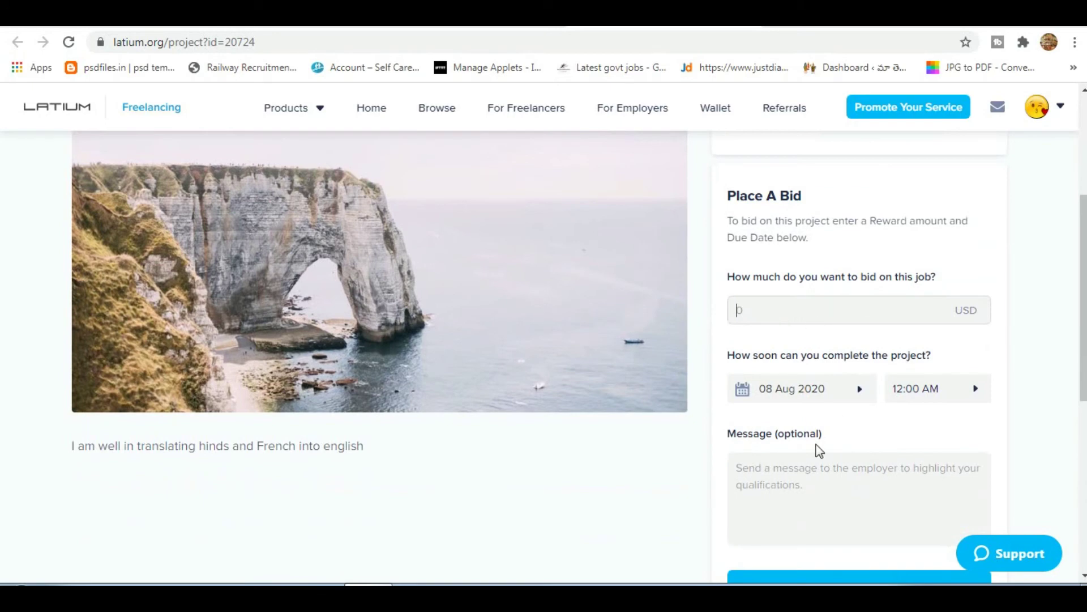
{"action": "scroll", "coordinate": [819, 451], "scroll_direction": "down", "scroll_amount": 2}
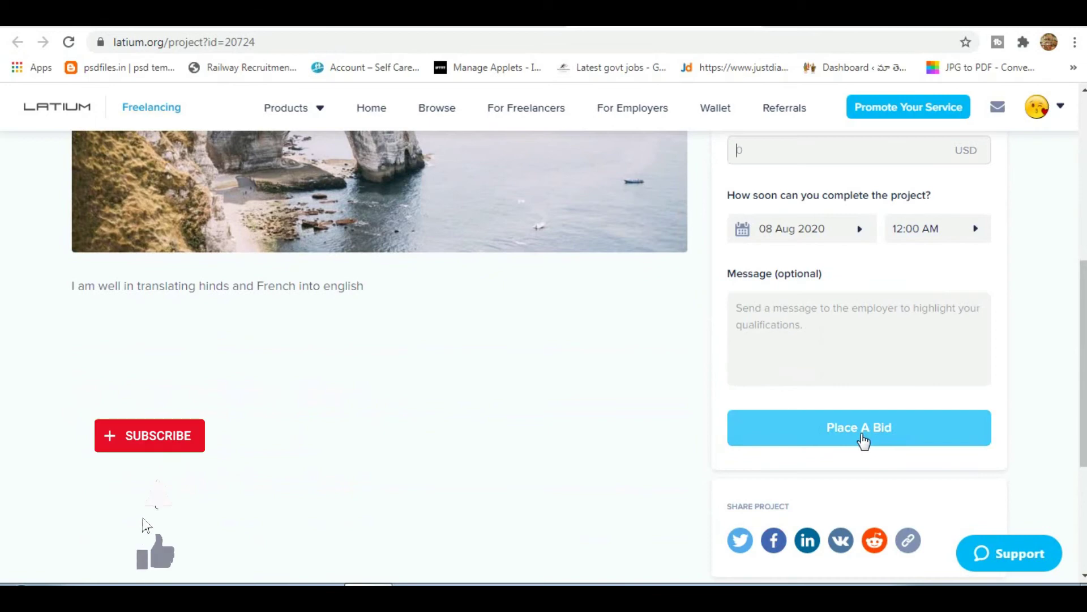
{"action": "scroll", "coordinate": [862, 436], "scroll_direction": "up", "scroll_amount": 2}
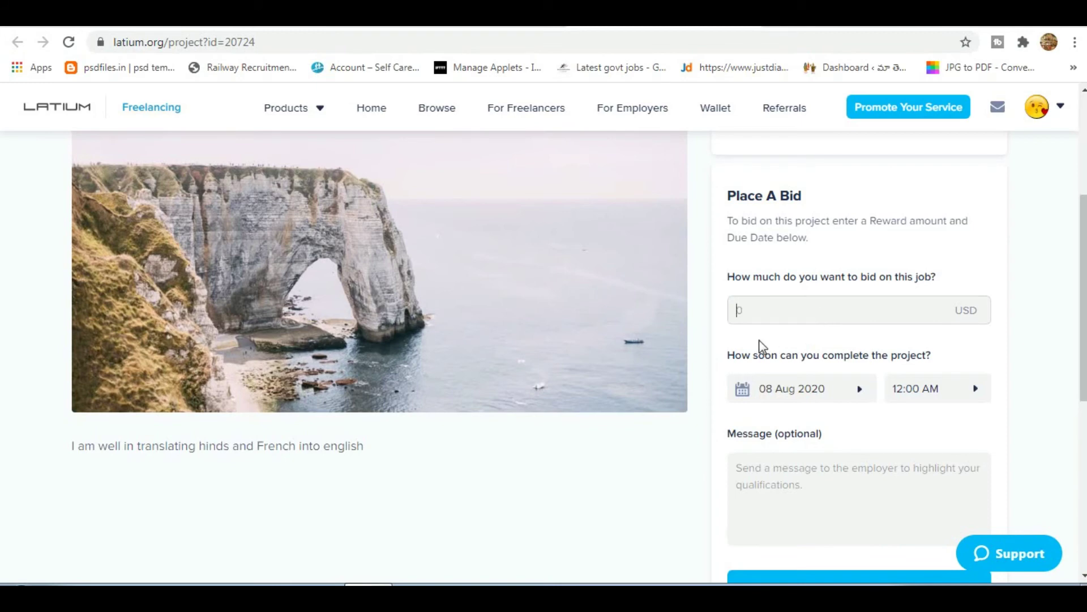
{"action": "scroll", "coordinate": [763, 346], "scroll_direction": "up", "scroll_amount": 4}
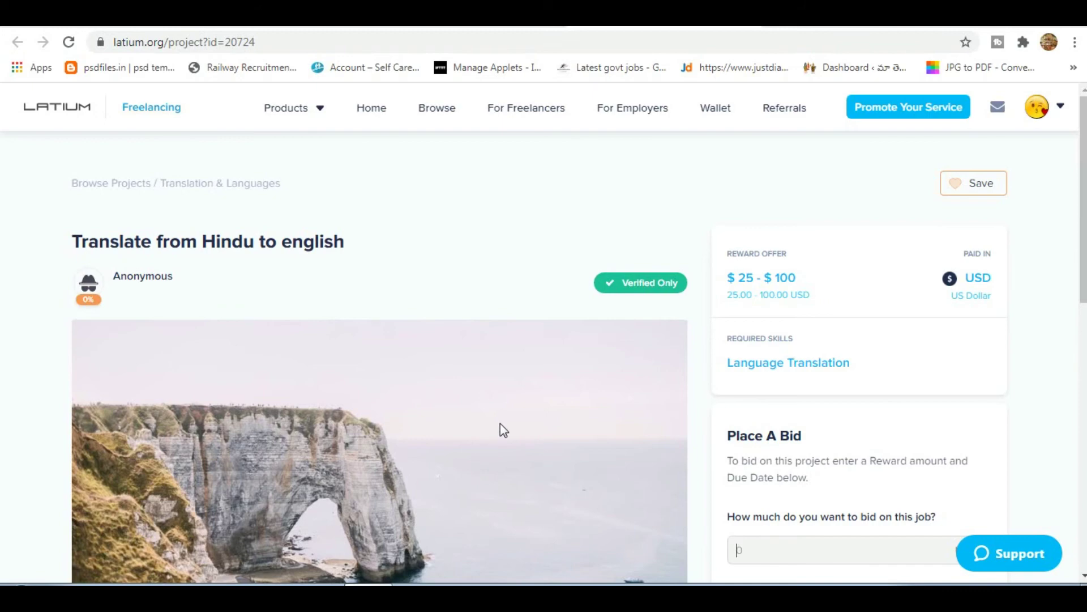
{"action": "scroll", "coordinate": [500, 425], "scroll_direction": "down", "scroll_amount": 1}
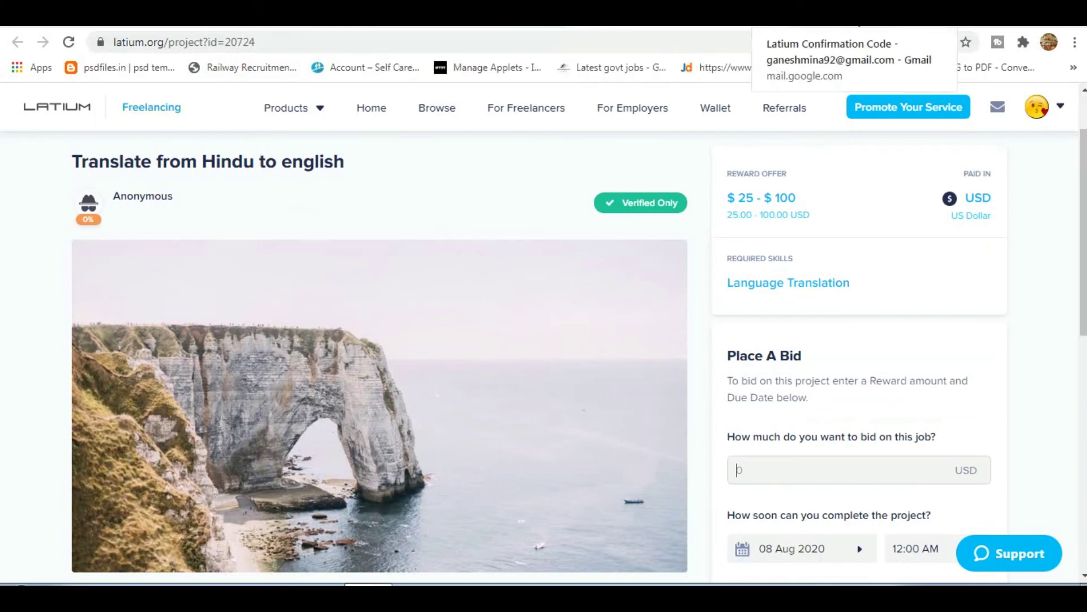
{"action": "scroll", "coordinate": [424, 301], "scroll_direction": "down", "scroll_amount": 2}
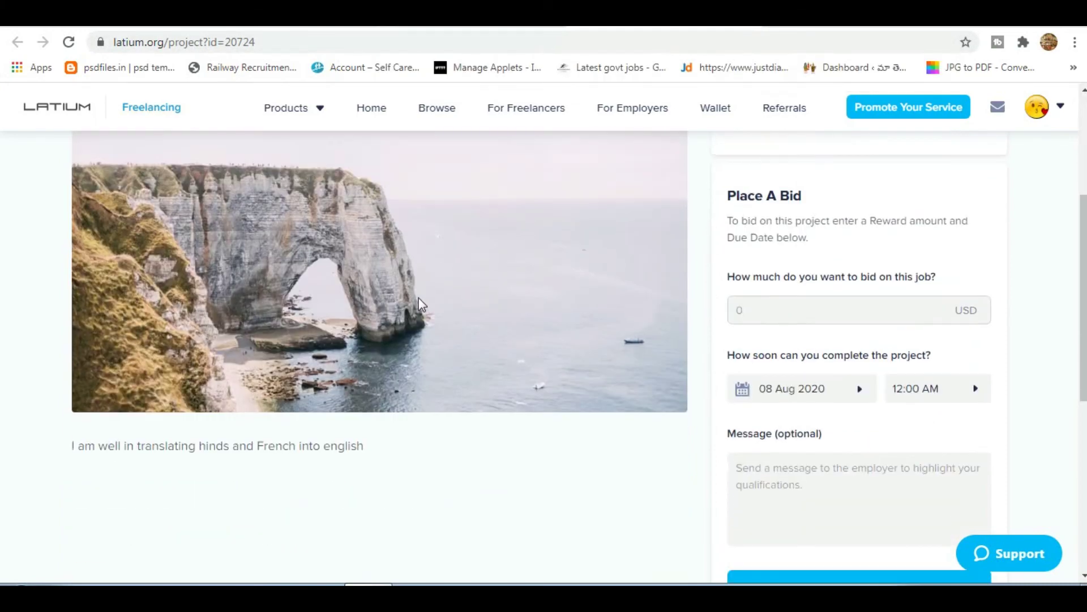
{"action": "key", "text": "ctrl+t"}
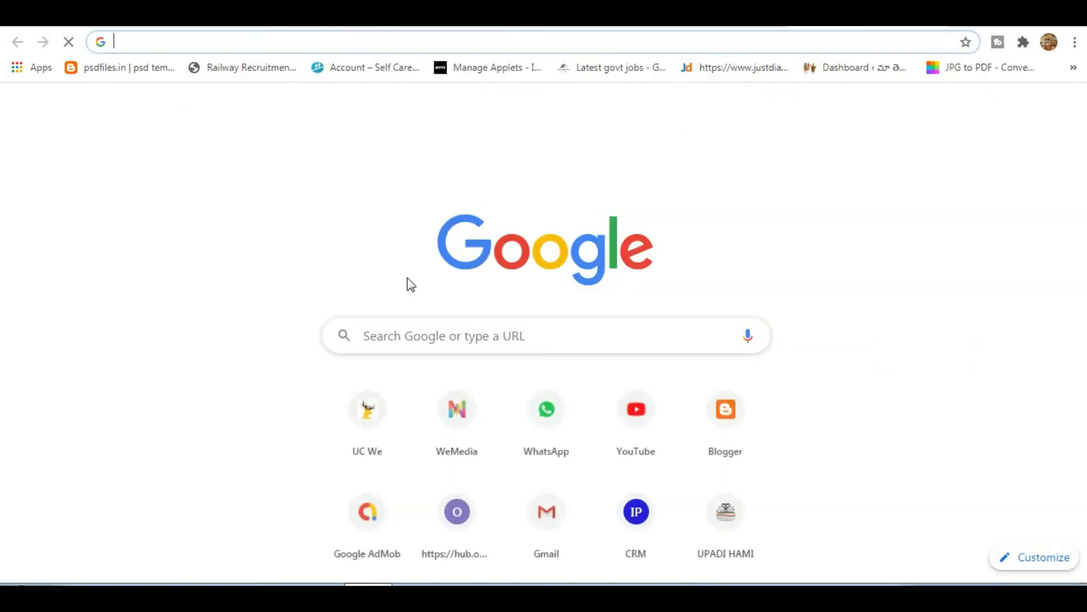
Search Google for 'google translate' and set the translator's source language to Hindi.
{"action": "left_click", "coordinate": [406, 334]}
{"action": "type", "text": "google translate"}
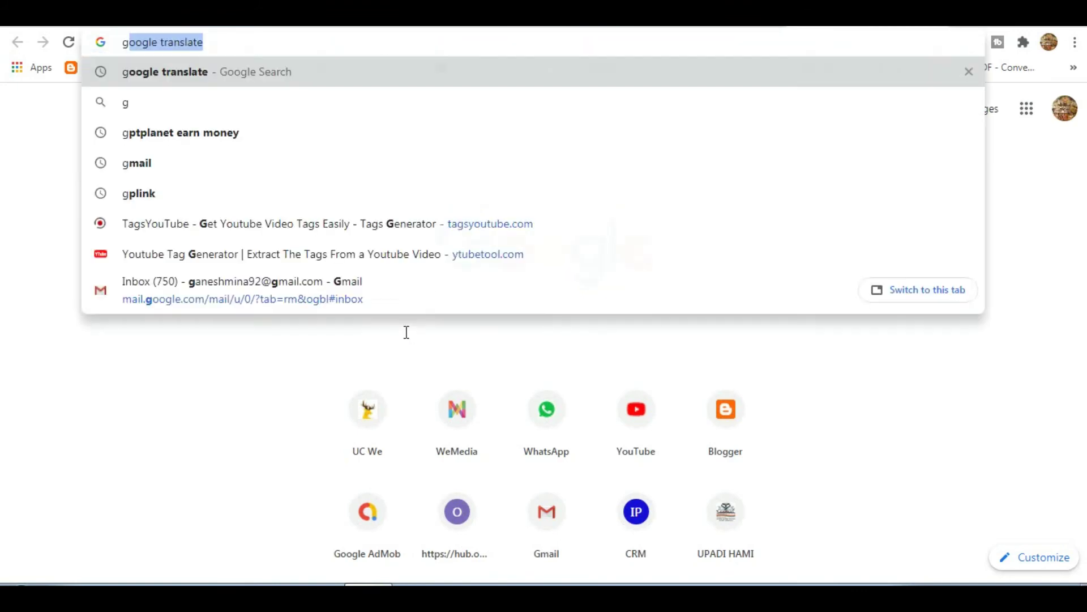
{"action": "key", "text": "Return"}
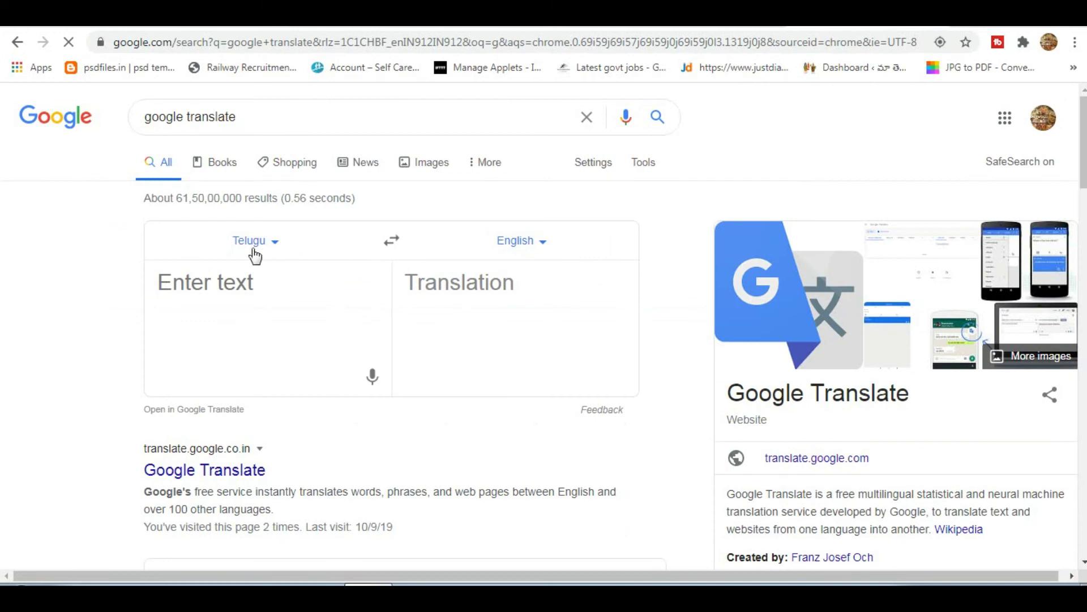
{"action": "left_click", "coordinate": [273, 244]}
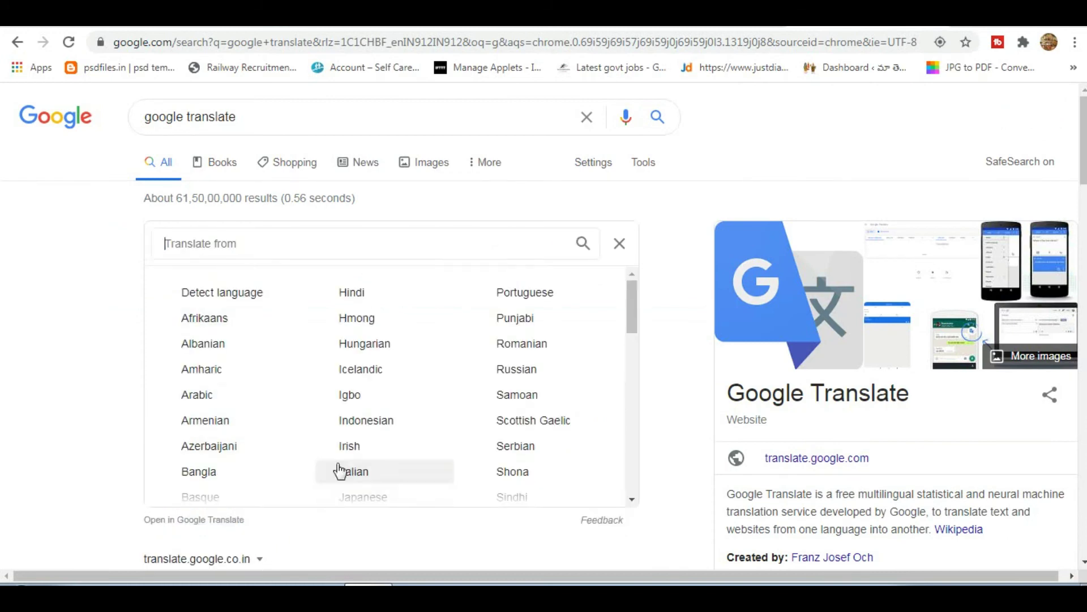
{"action": "left_click", "coordinate": [359, 294]}
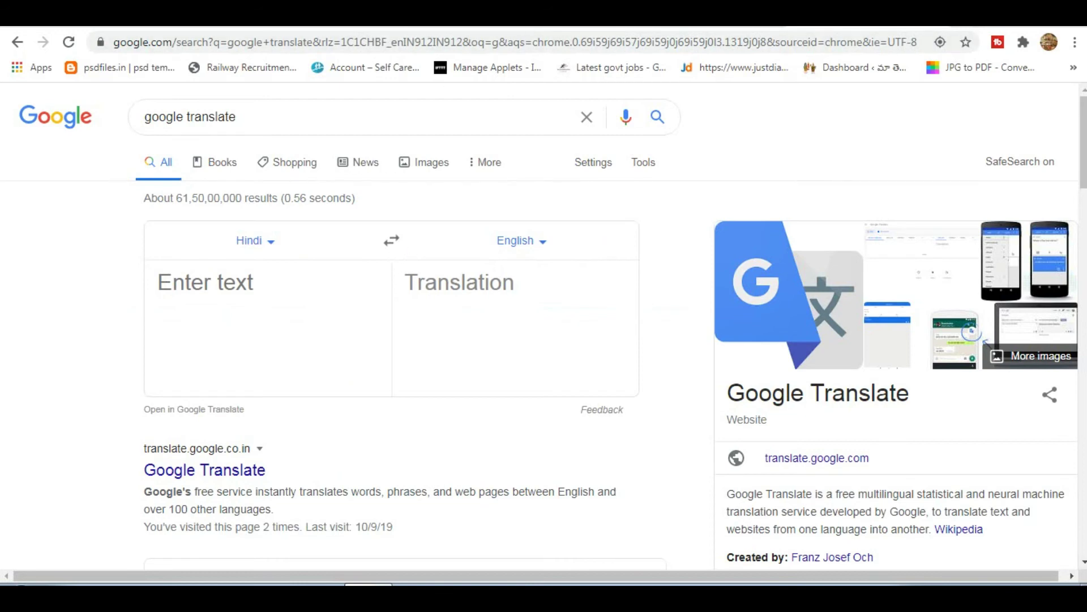
In a new tab, search 'hindi to english', view the Google Translate result, and return.
{"action": "left_click", "coordinate": [963, 27]}
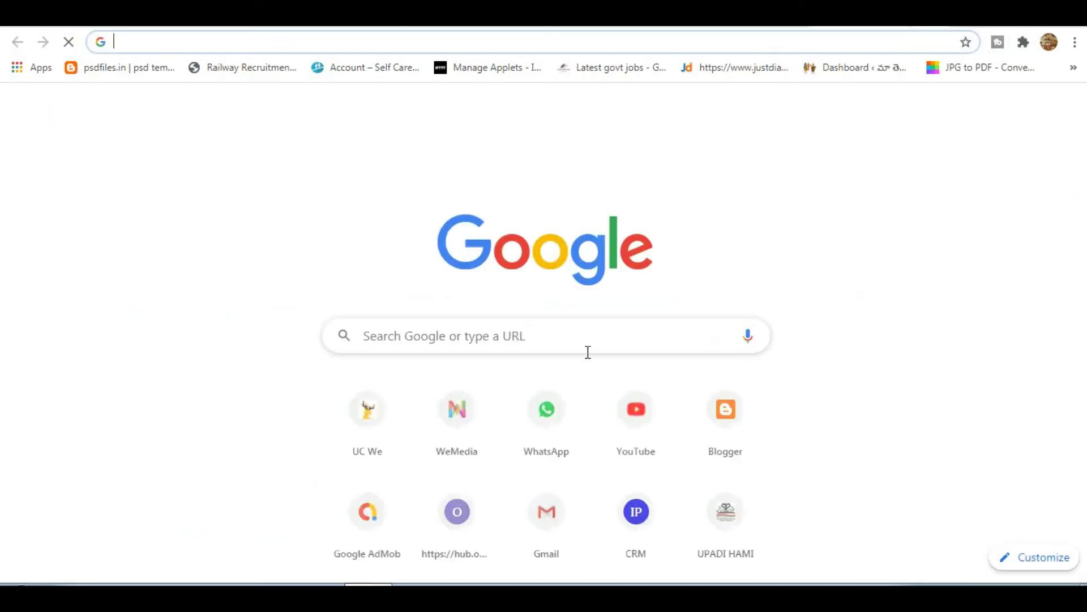
{"action": "left_click", "coordinate": [475, 324]}
{"action": "type", "text": "himdi"}
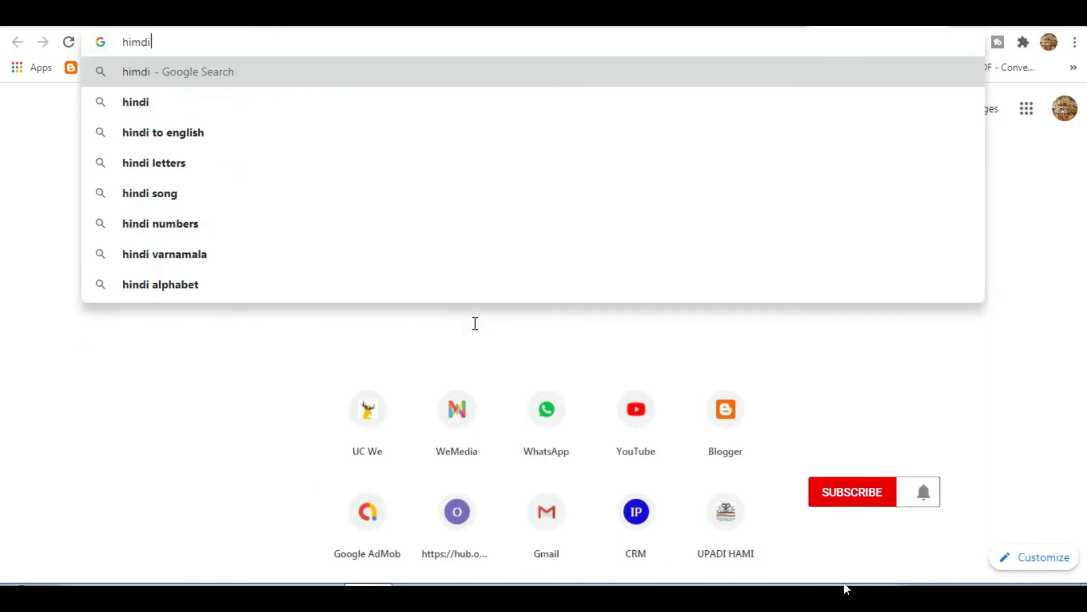
{"action": "key", "text": "Down"}
{"action": "key", "text": "Down"}
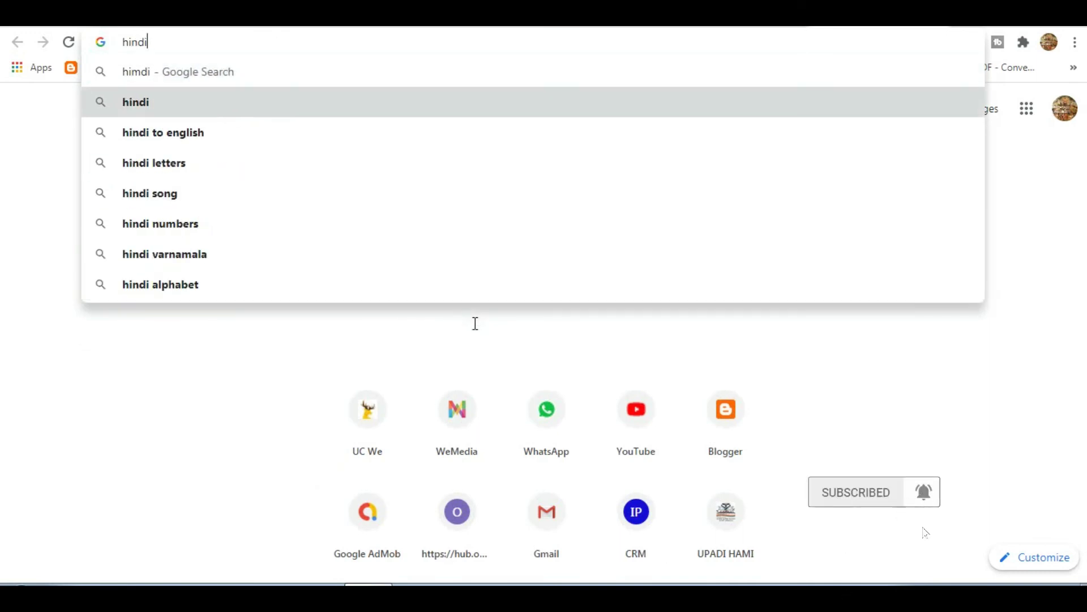
{"action": "key", "text": "Return"}
{"action": "scroll", "coordinate": [334, 345], "scroll_direction": "down", "scroll_amount": 8}
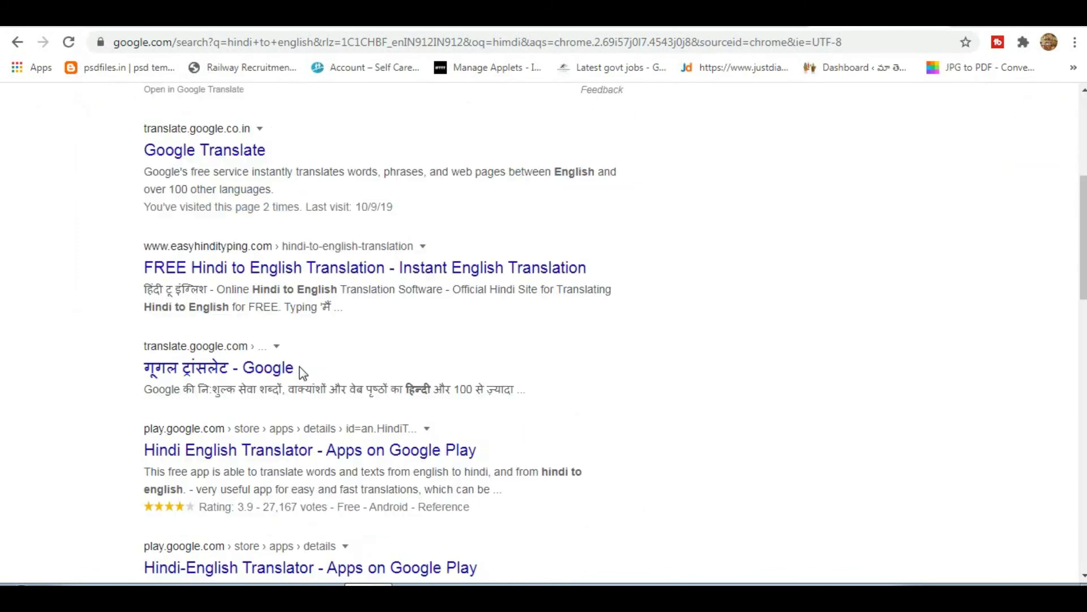
{"action": "left_click", "coordinate": [196, 216]}
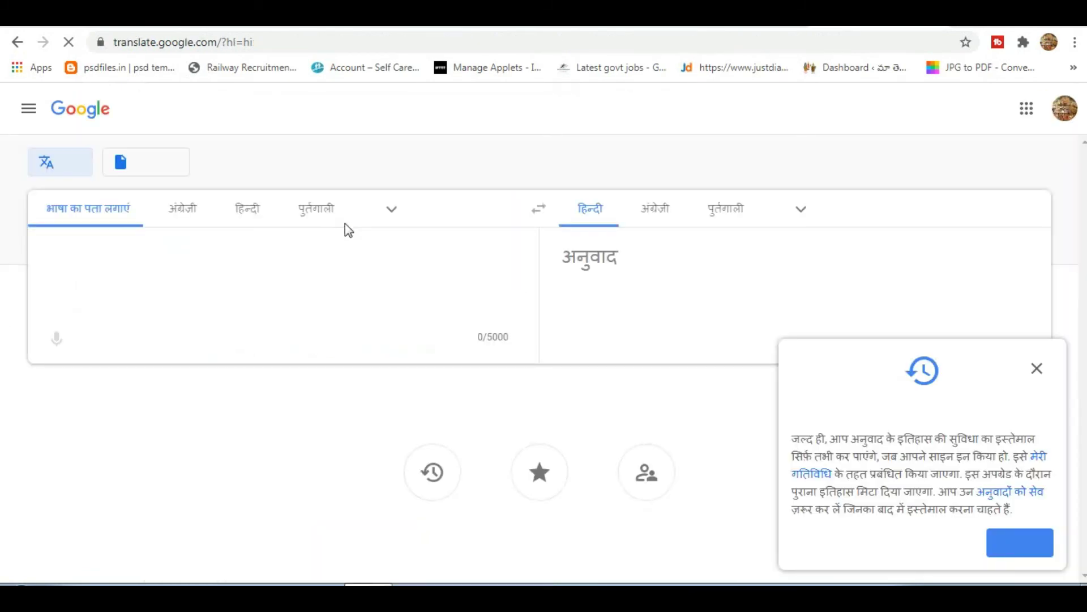
{"action": "left_click", "coordinate": [17, 43]}
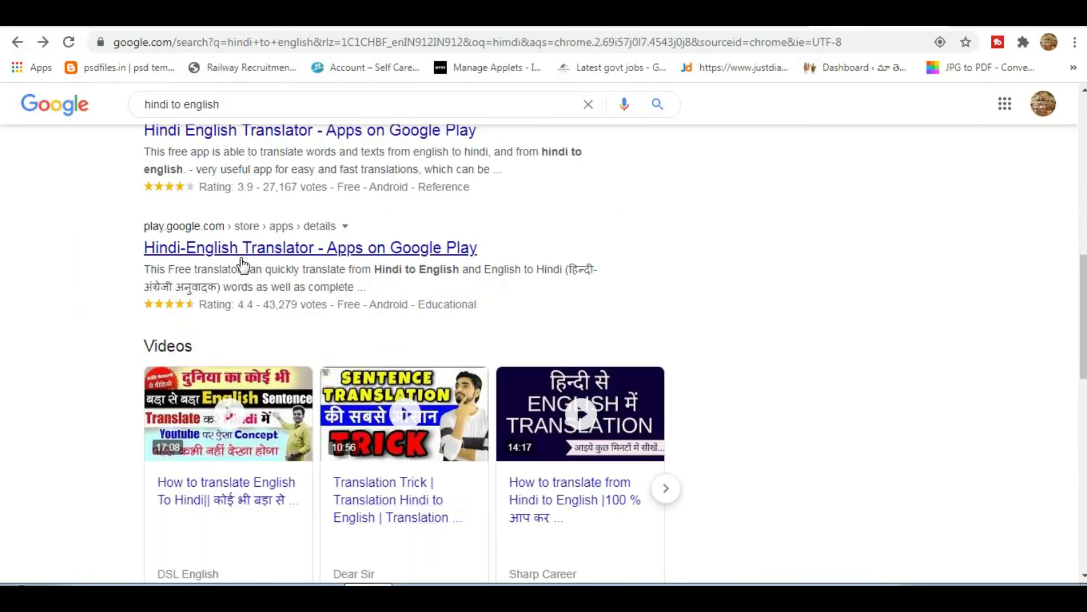
{"action": "scroll", "coordinate": [749, 260], "scroll_direction": "up", "scroll_amount": 15}
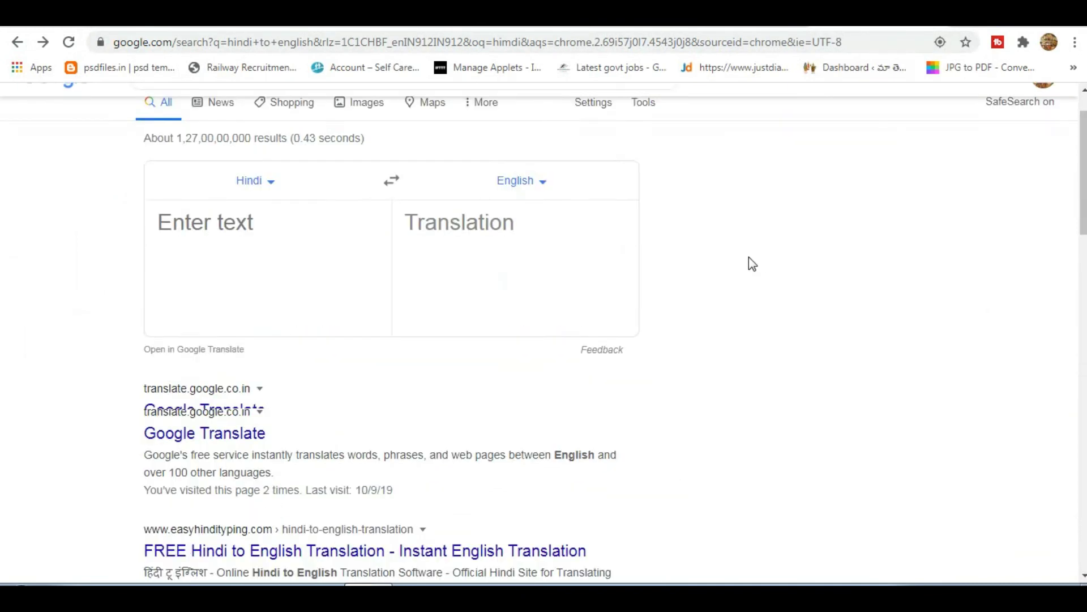
Change the search query to 'hindi word' and run it.
{"action": "left_click", "coordinate": [306, 107]}
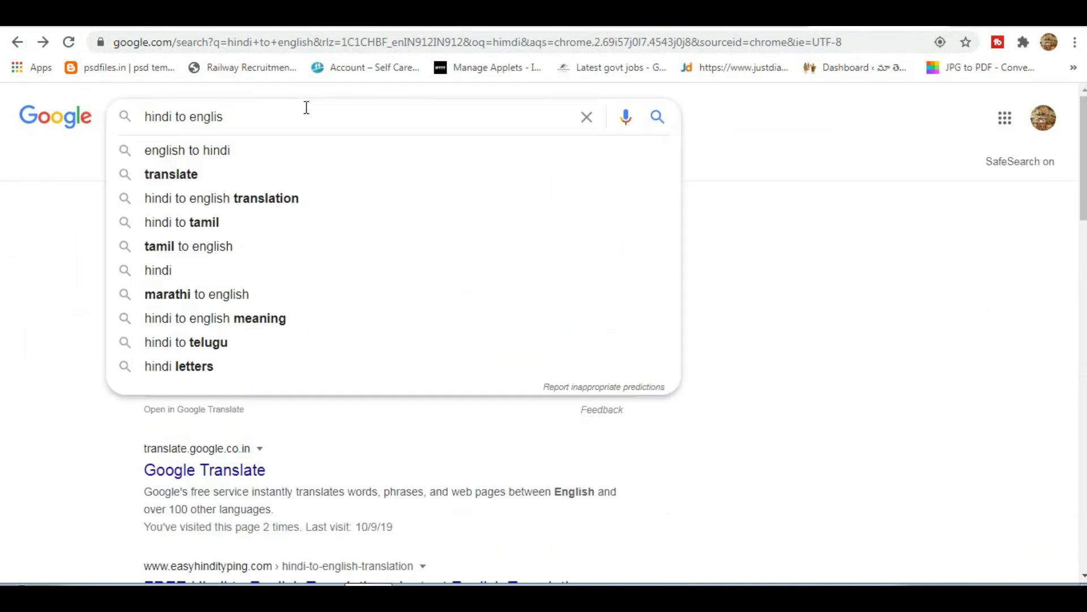
{"action": "key", "text": "BackSpace"}
{"action": "key", "text": "BackSpace"}
{"action": "key", "text": "BackSpace"}
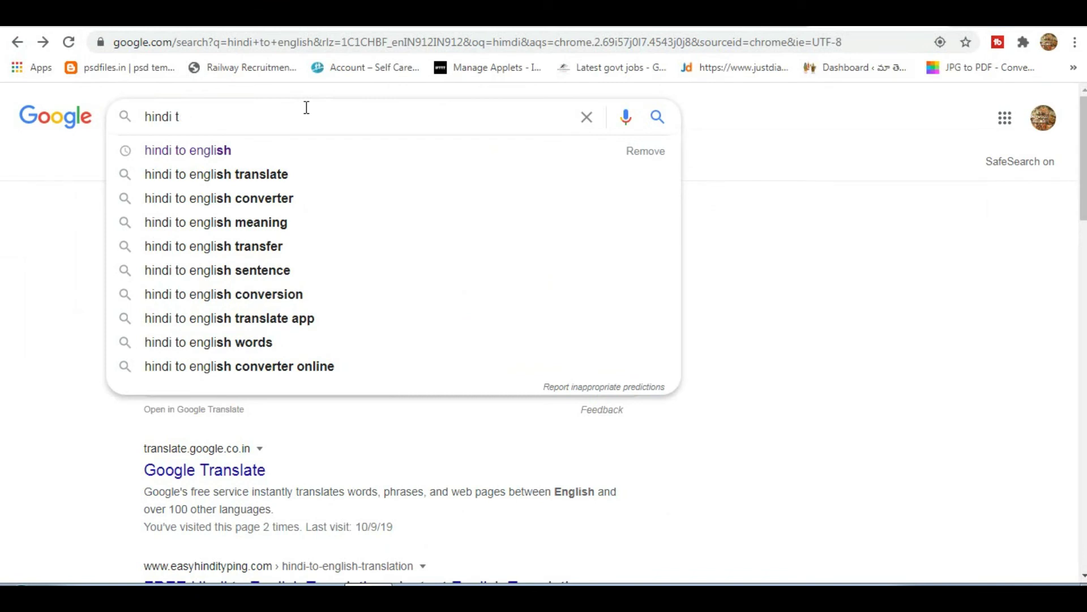
{"action": "key", "text": "BackSpace"}
{"action": "key", "text": "BackSpace"}
{"action": "type", "text": "w"}
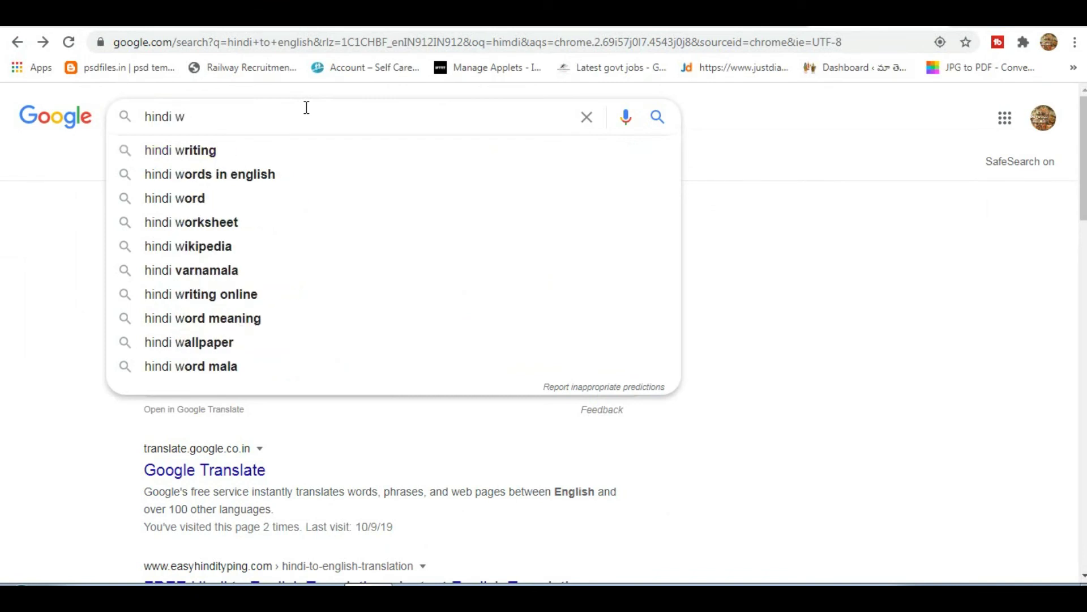
{"action": "key", "text": "Down"}
{"action": "key", "text": "Down"}
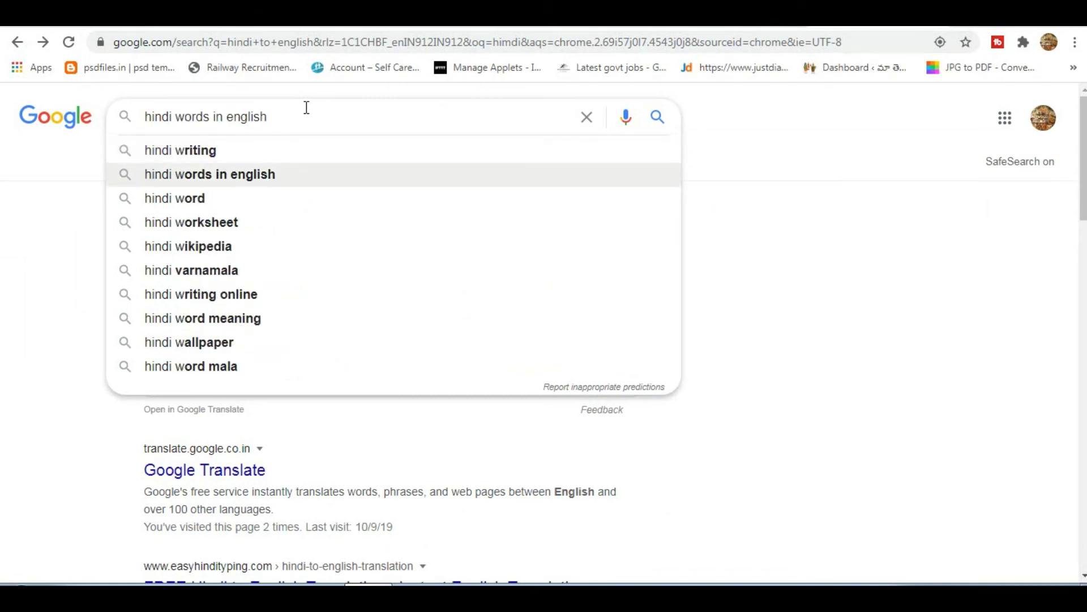
{"action": "key", "text": "Down"}
{"action": "key", "text": "Return"}
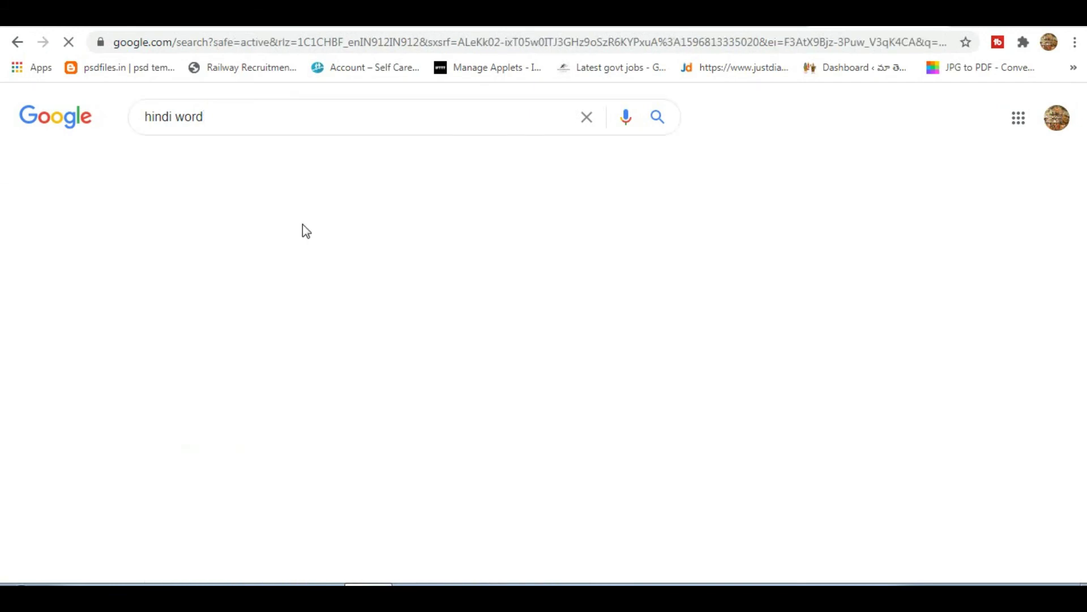
Browse the 1000 Most Common Hindi Words page and a dictionary result, returning to the results.
{"action": "scroll", "coordinate": [286, 412], "scroll_direction": "down", "scroll_amount": 8}
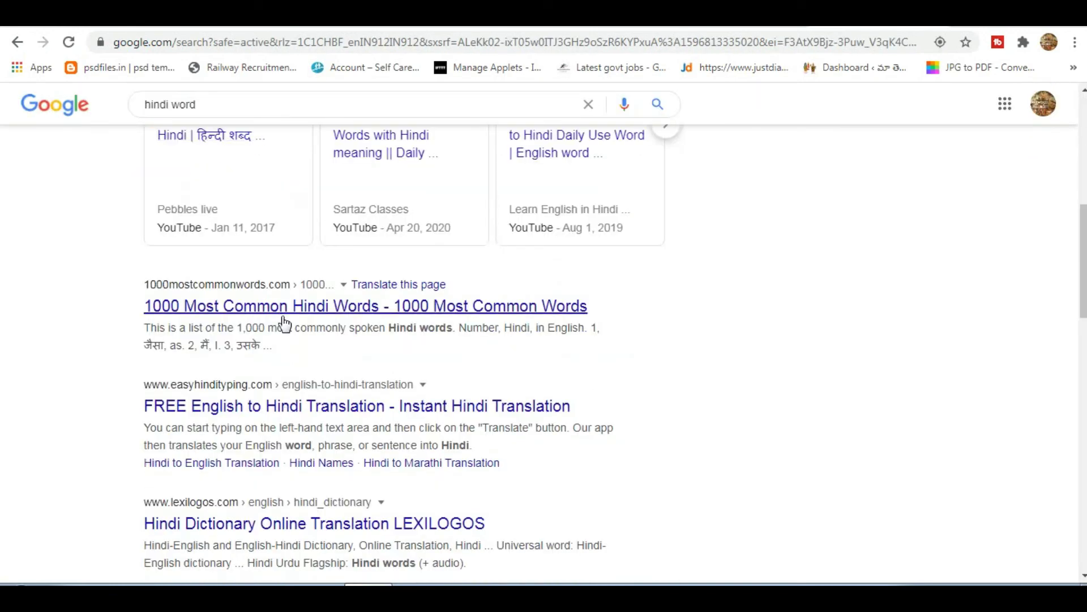
{"action": "left_click", "coordinate": [337, 403]}
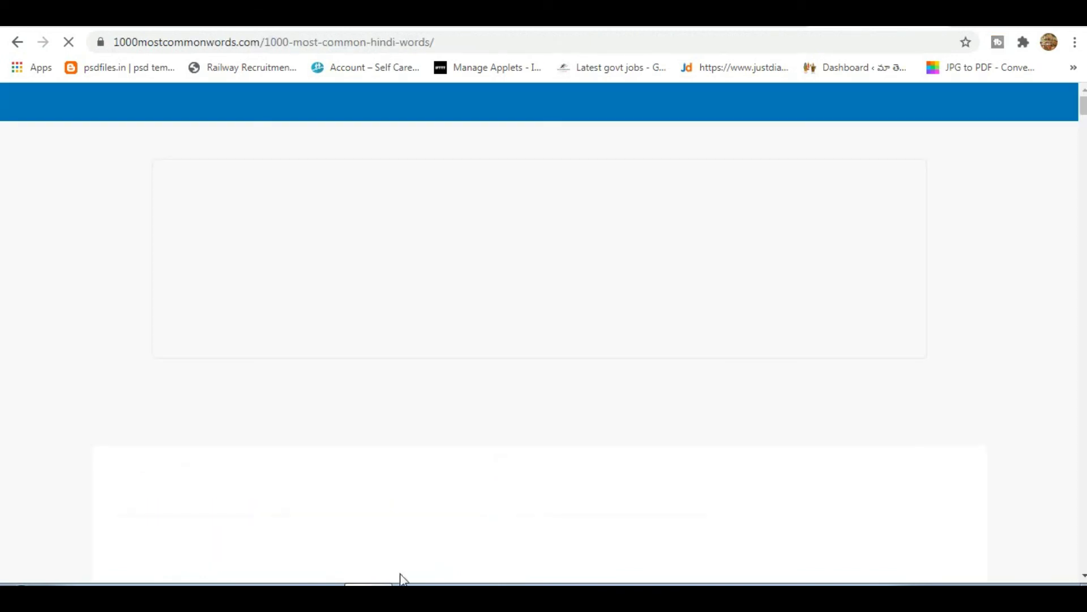
{"action": "scroll", "coordinate": [565, 517], "scroll_direction": "down", "scroll_amount": 20}
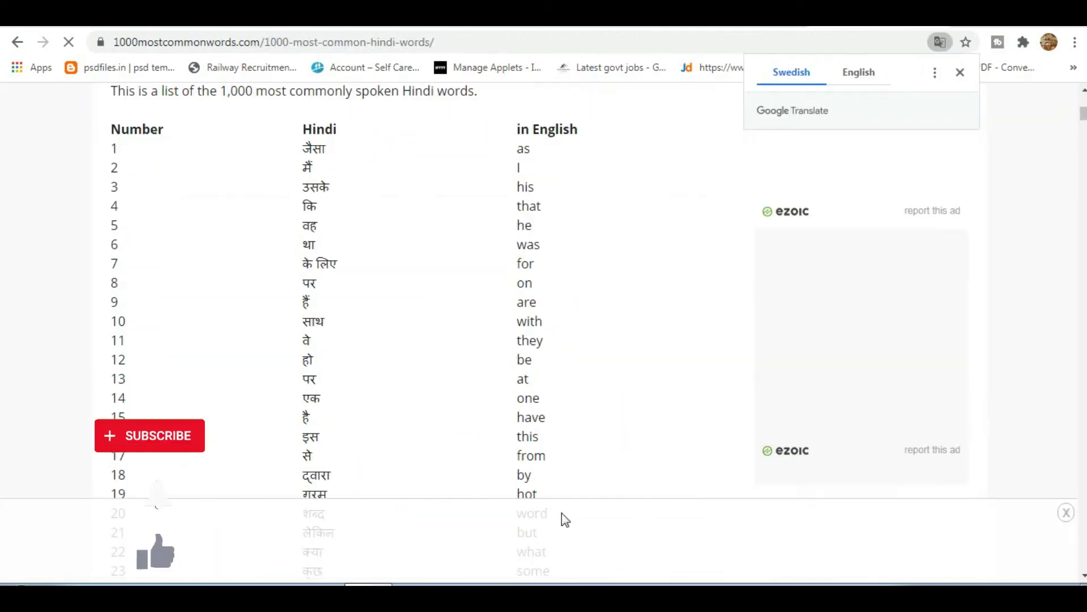
{"action": "scroll", "coordinate": [518, 393], "scroll_direction": "down", "scroll_amount": 20}
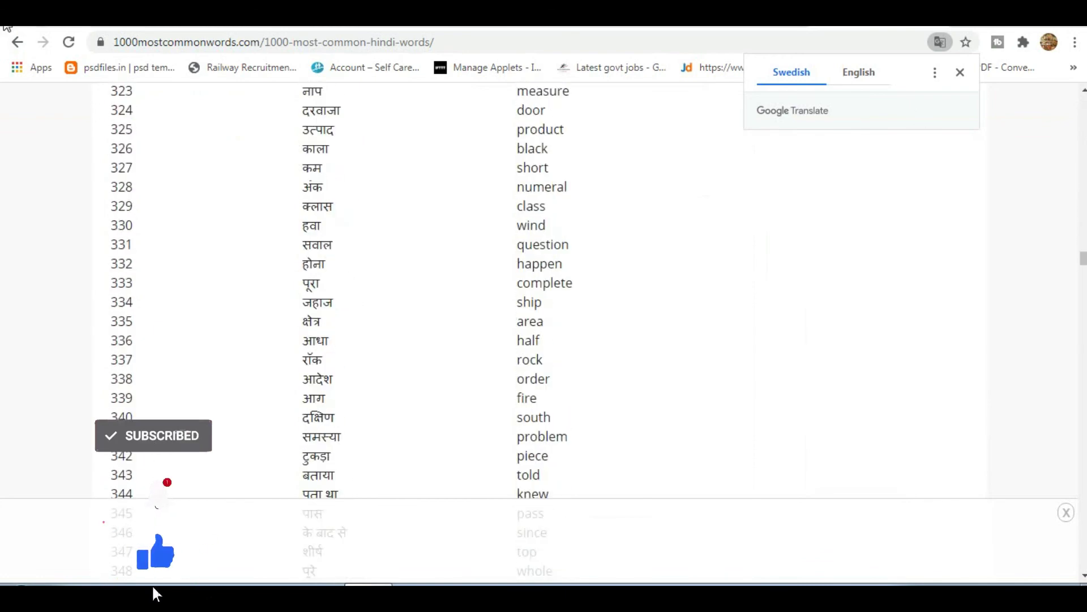
{"action": "left_click", "coordinate": [17, 42]}
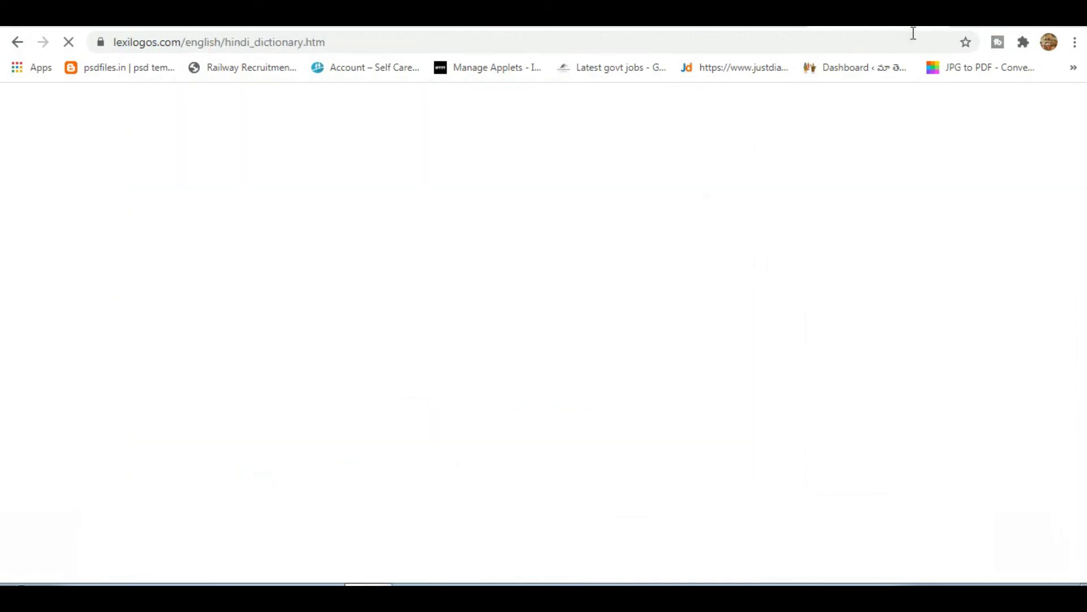
{"action": "scroll", "coordinate": [248, 371], "scroll_direction": "down", "scroll_amount": 6}
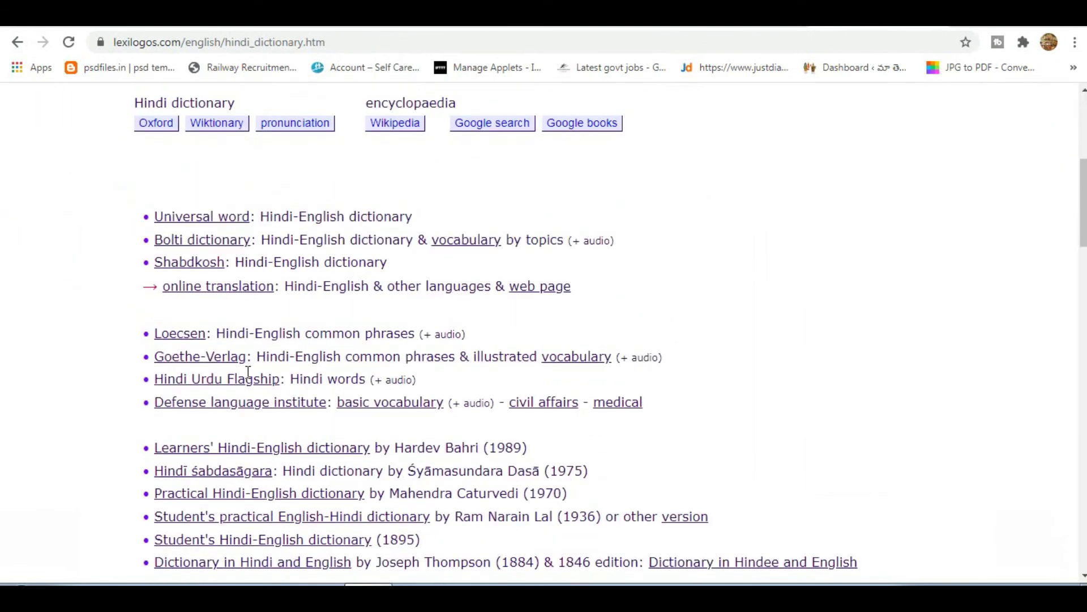
{"action": "scroll", "coordinate": [247, 374], "scroll_direction": "down", "scroll_amount": 8}
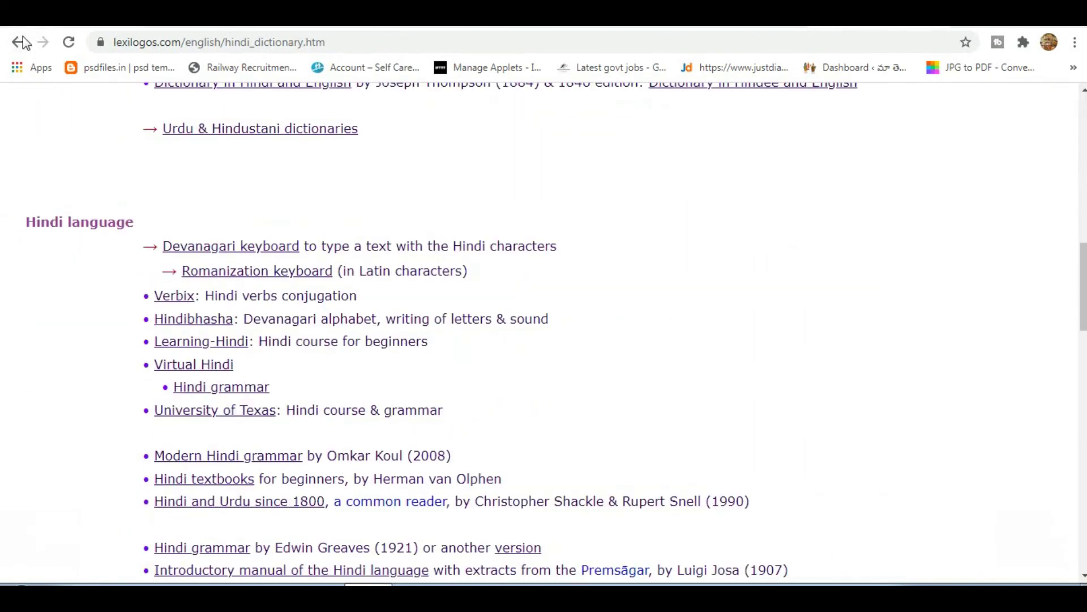
{"action": "left_click", "coordinate": [21, 41]}
{"action": "scroll", "coordinate": [236, 183], "scroll_direction": "up", "scroll_amount": 2}
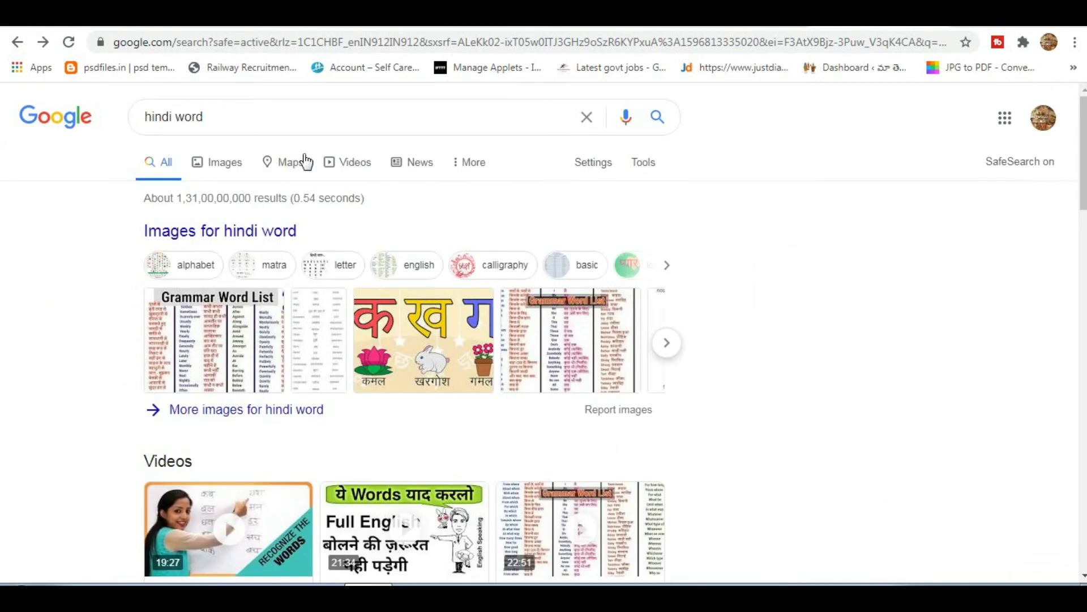
Edit the query to search for 'hindi news'.
{"action": "left_click", "coordinate": [310, 120]}
{"action": "key", "text": "BackSpace"}
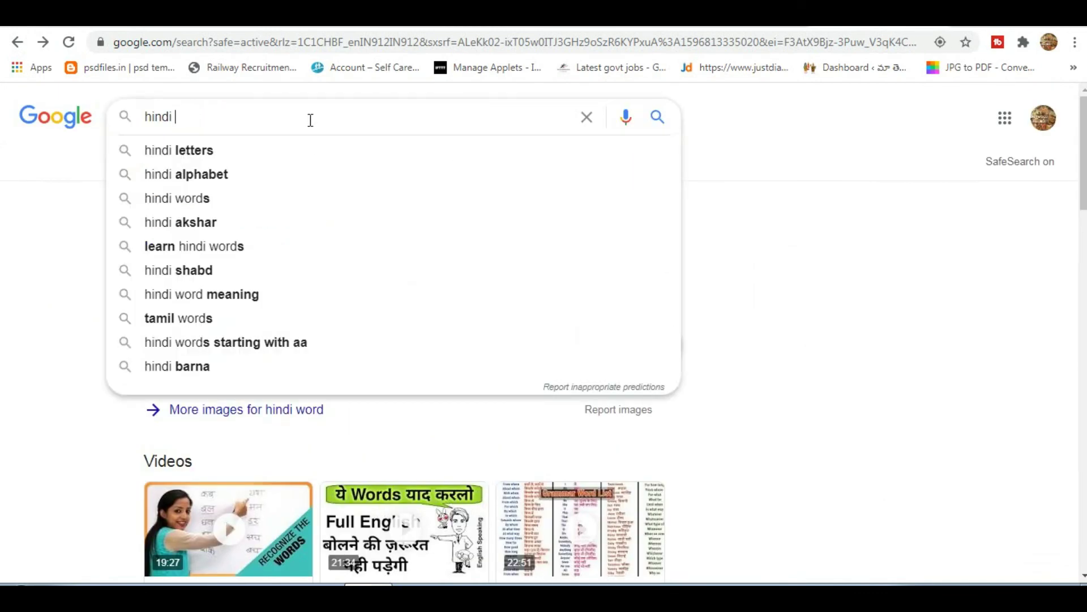
{"action": "type", "text": "news"}
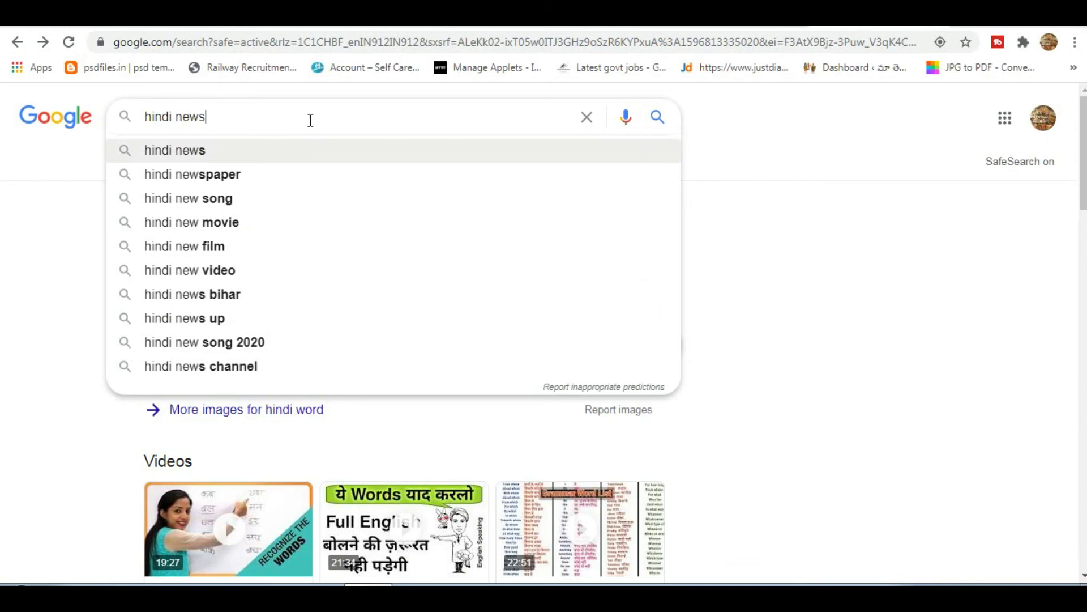
{"action": "key", "text": "Return"}
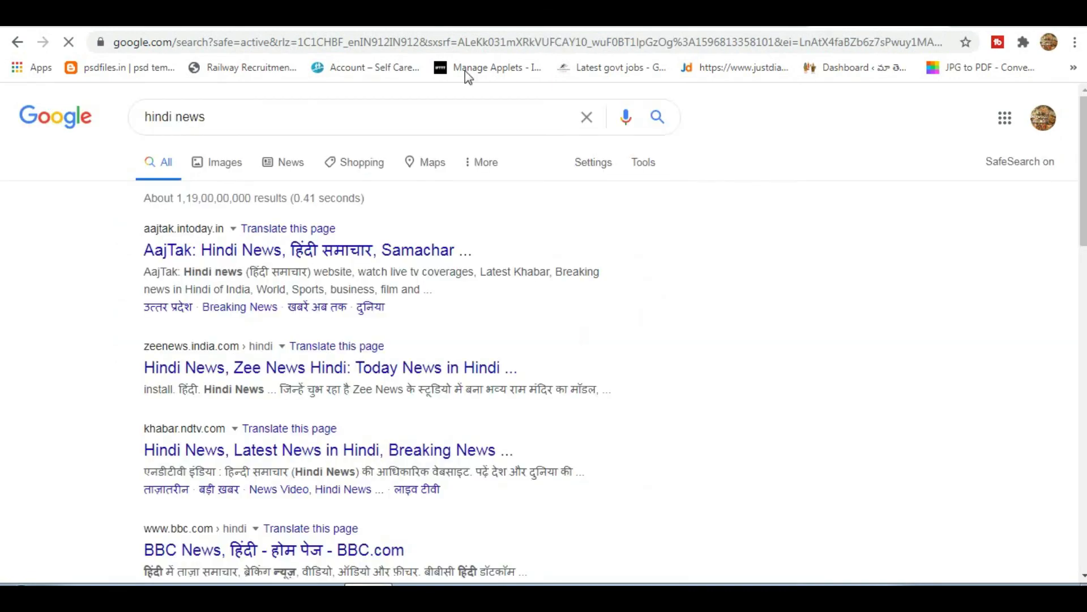